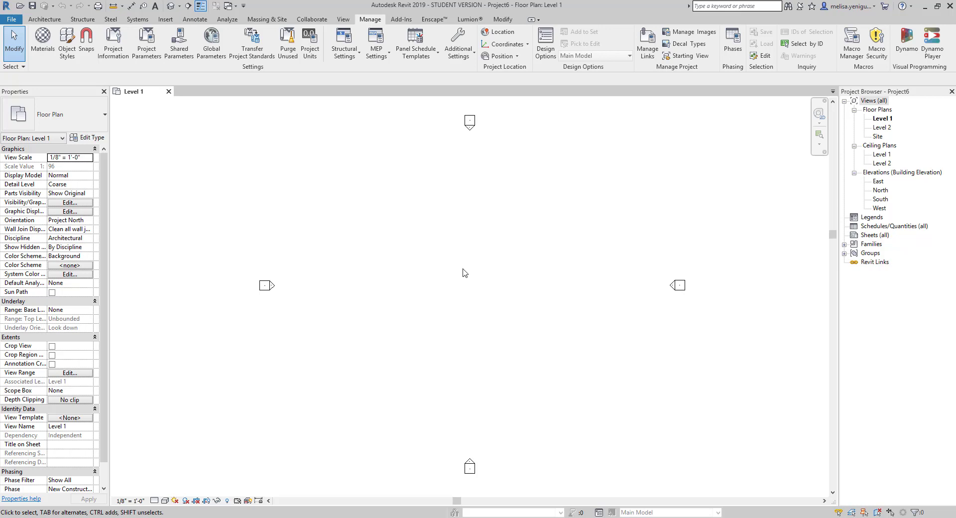
# Set the project length units to millimetres rounded to 0 decimal places via UN
pyautogui.press('u')
pyautogui.press('n')
pyautogui.click(608, 176)
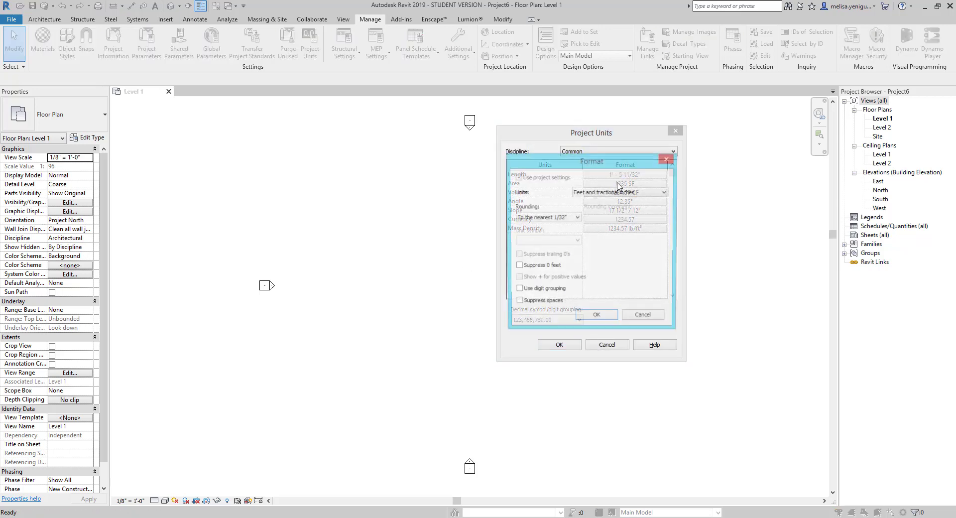
pyautogui.click(620, 192)
pyautogui.click(618, 248)
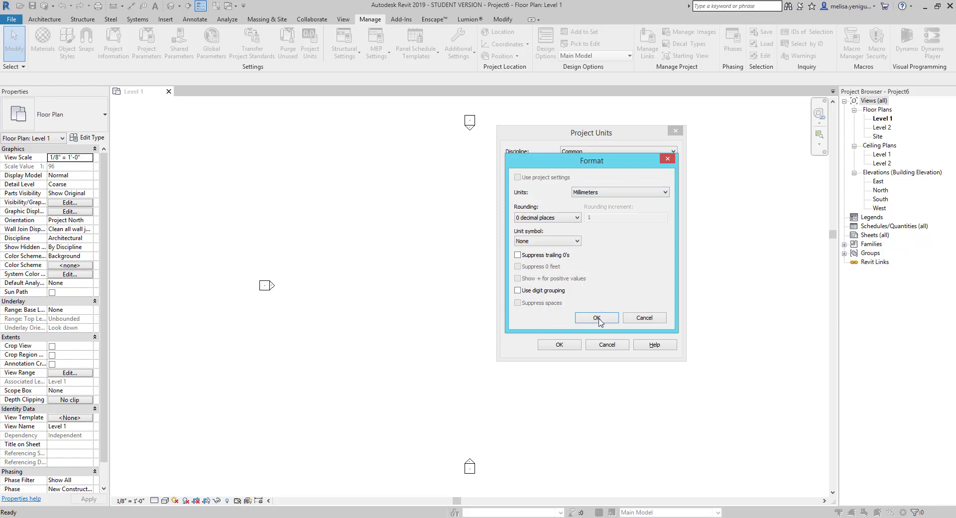
pyautogui.click(596, 317)
pyautogui.click(559, 344)
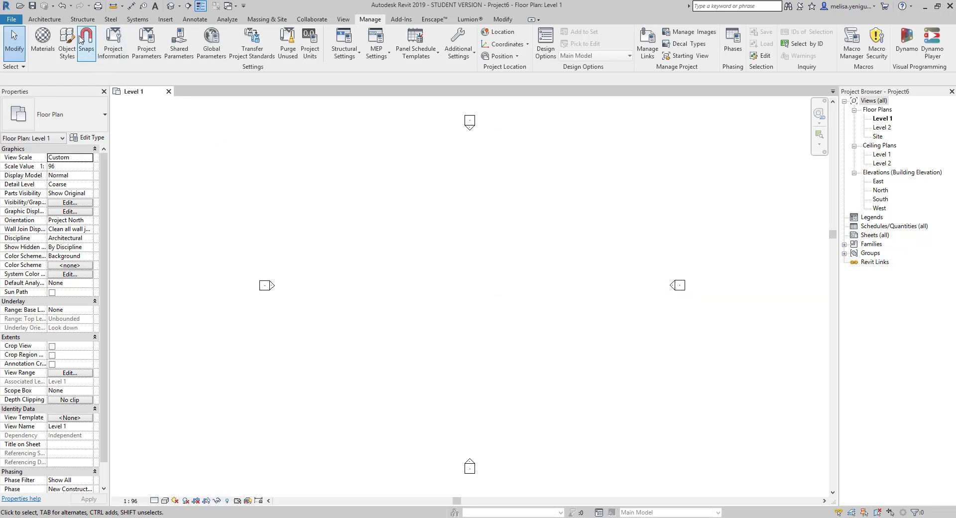
pyautogui.click(44, 19)
pyautogui.click(40, 40)
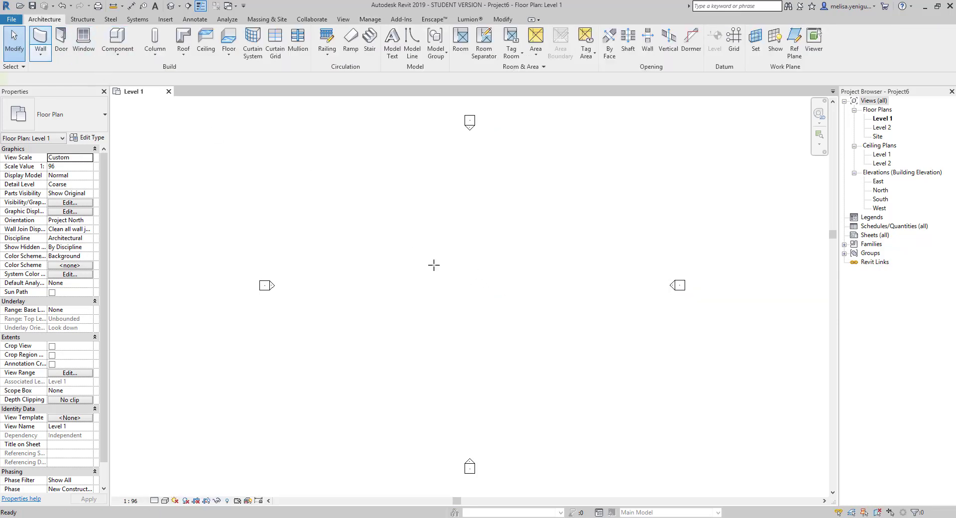
# Draw a closed L-shaped loop of Generic 8" walls on Level 1, starting with a 6000 top wall
pyautogui.scroll(2, 439, 229)
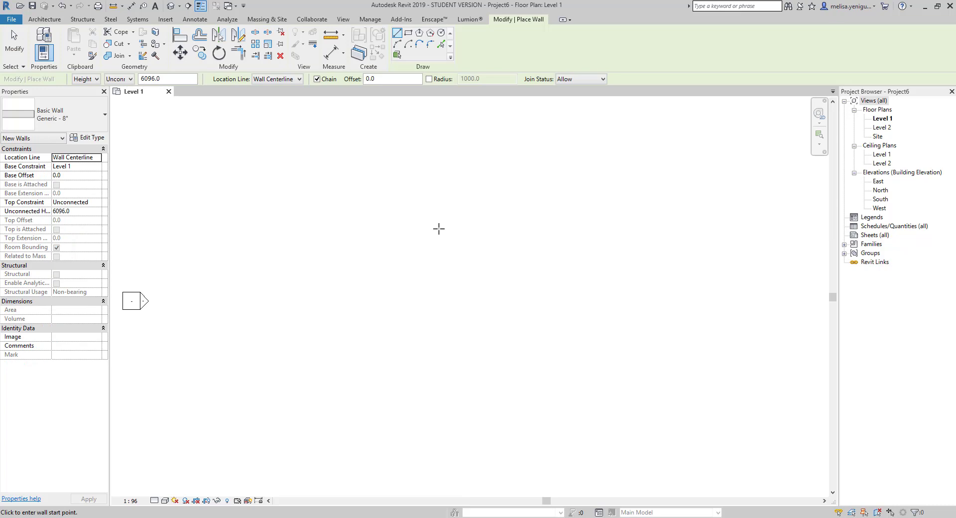
pyautogui.click(393, 223)
pyautogui.click(564, 223)
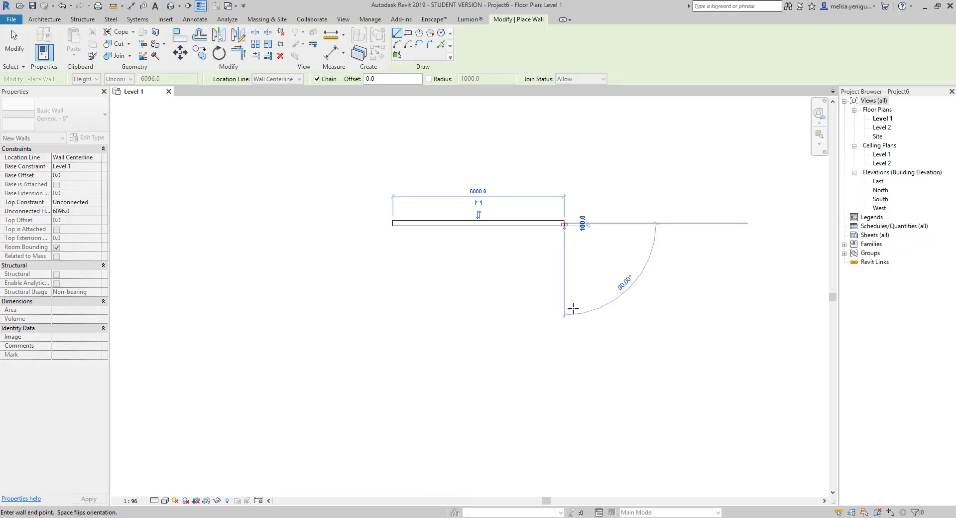
pyautogui.click(564, 394)
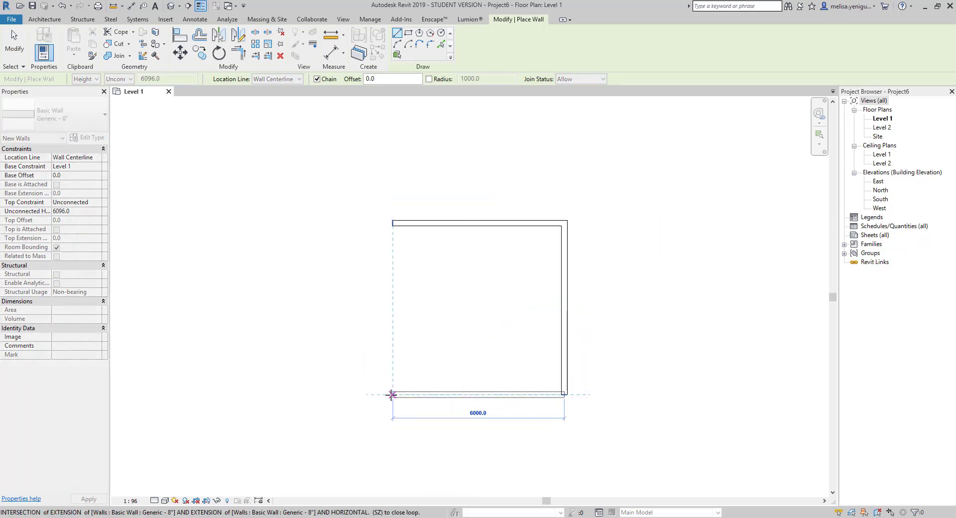
pyautogui.click(142, 395)
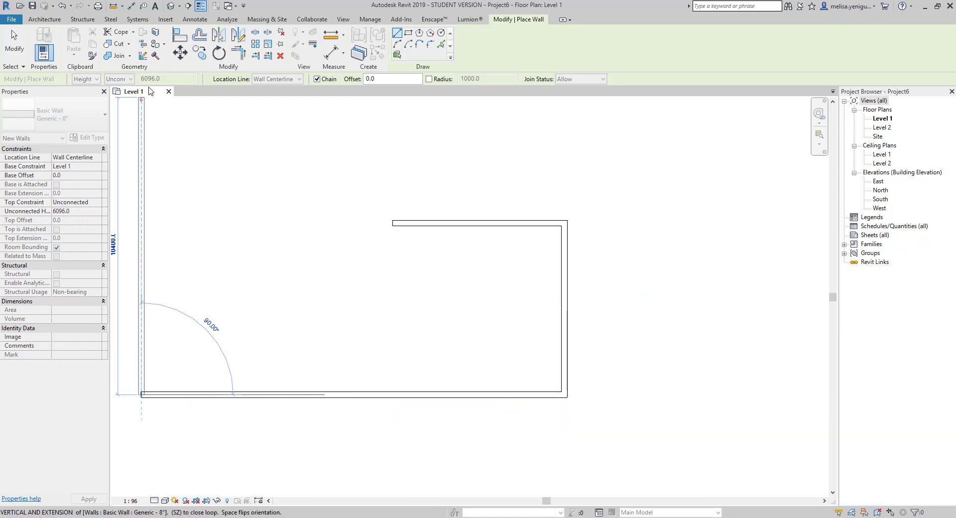
pyautogui.click(141, 105)
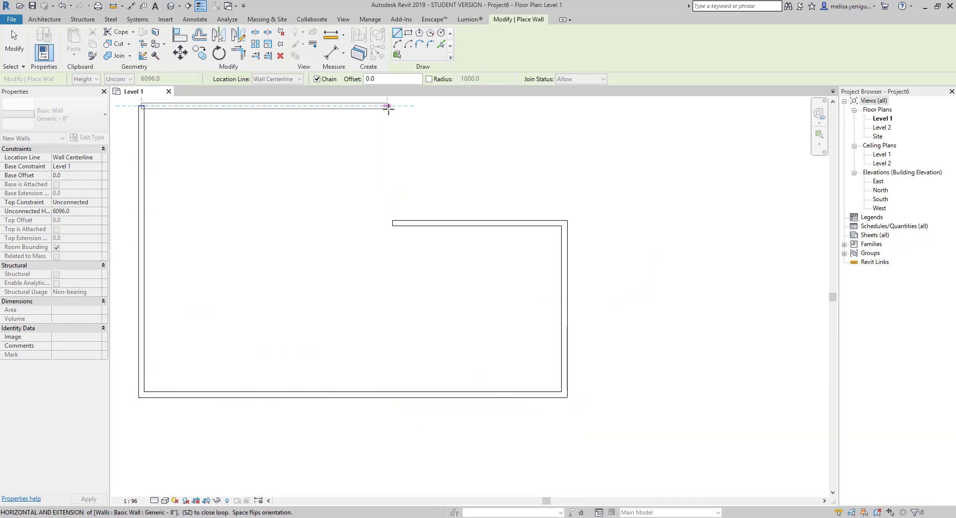
pyautogui.click(392, 105)
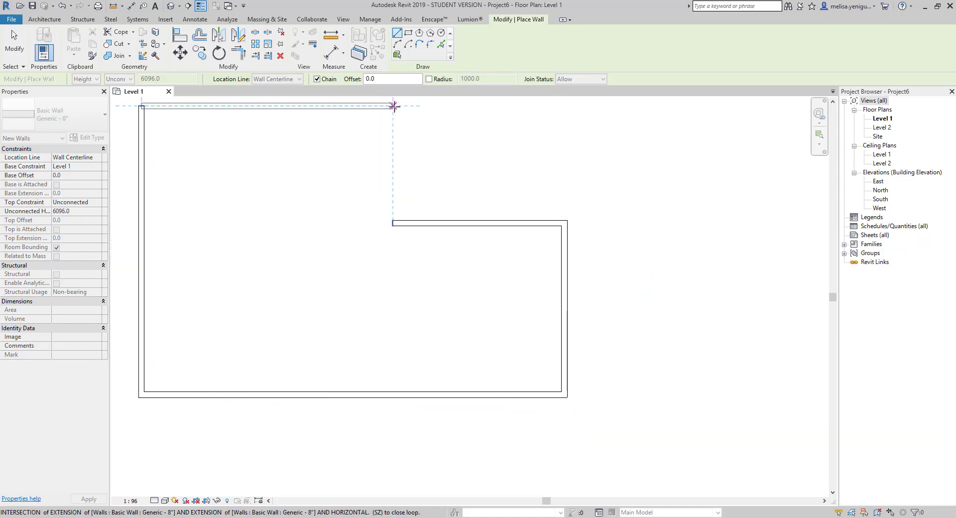
pyautogui.click(392, 223)
pyautogui.press('Escape')
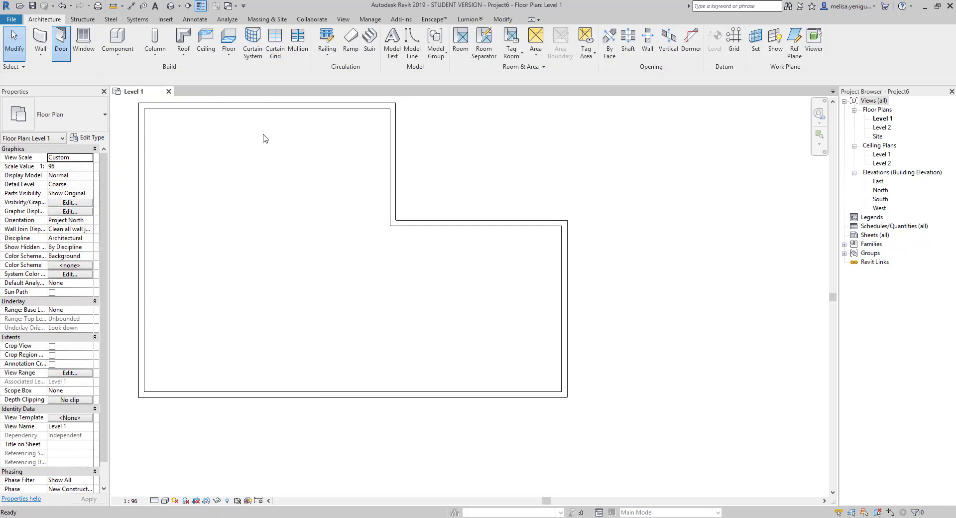
# Place a Single-Flush door in the top wall and Fixed 36" x 48" windows in four walls
pyautogui.click(365, 111)
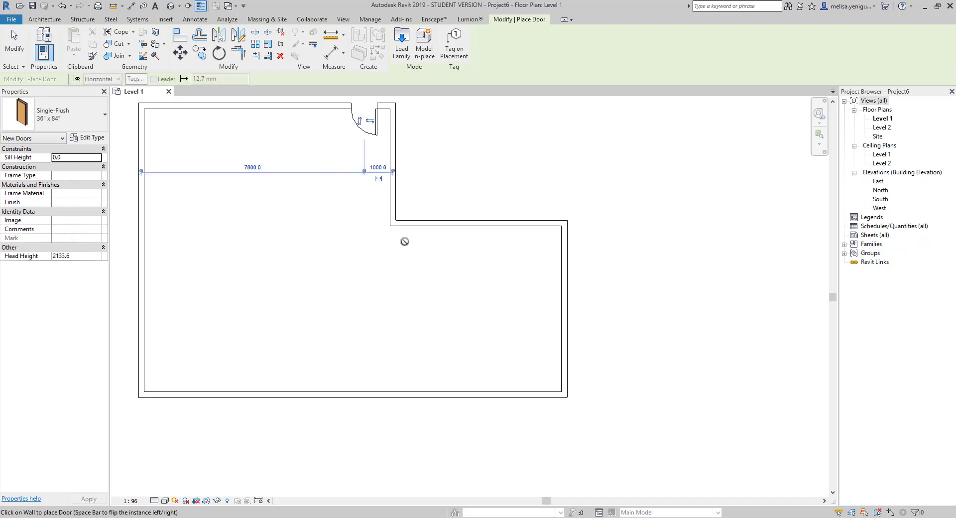
pyautogui.click(39, 22)
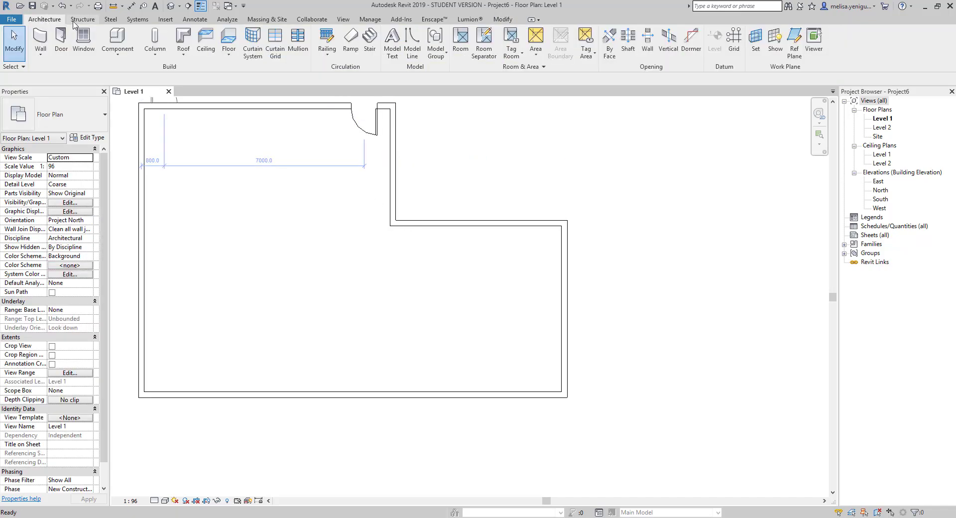
pyautogui.click(82, 42)
pyautogui.click(481, 223)
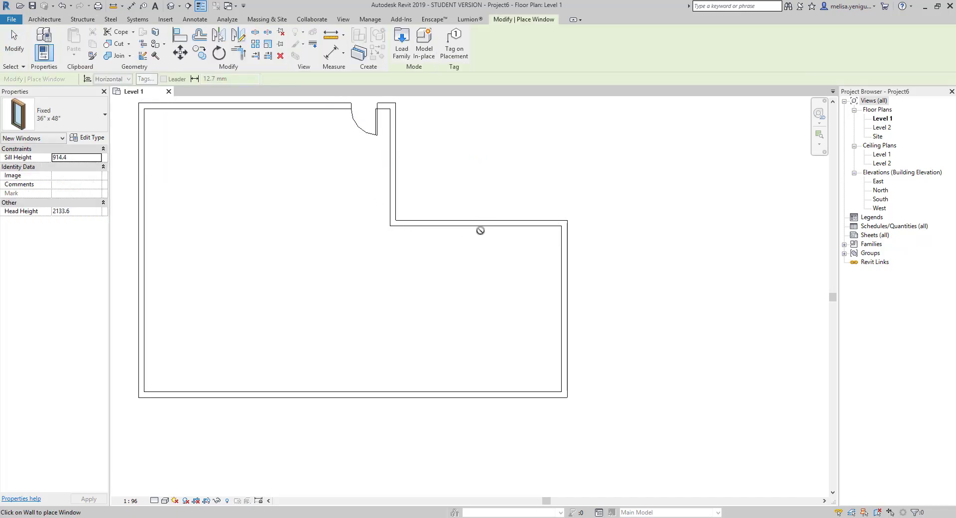
pyautogui.click(562, 309)
pyautogui.scroll(-3, 562, 309)
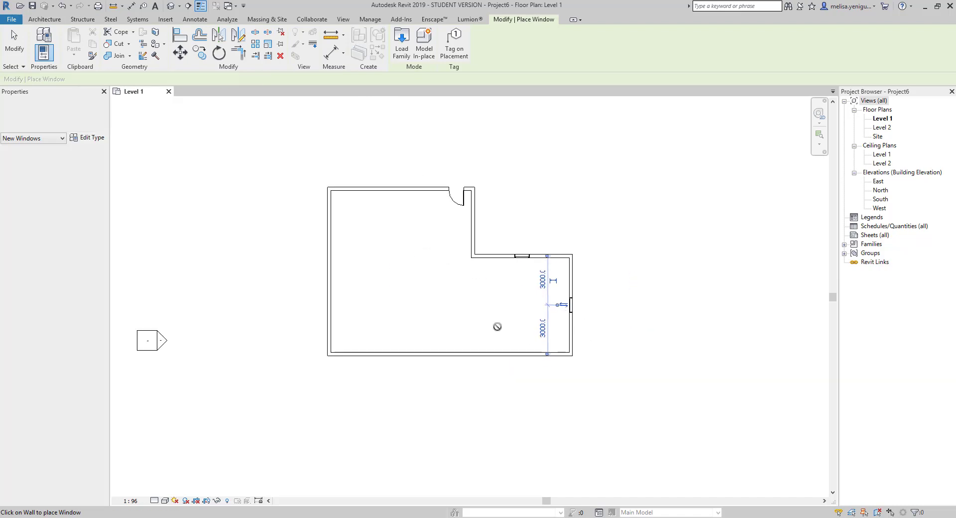
pyautogui.click(403, 352)
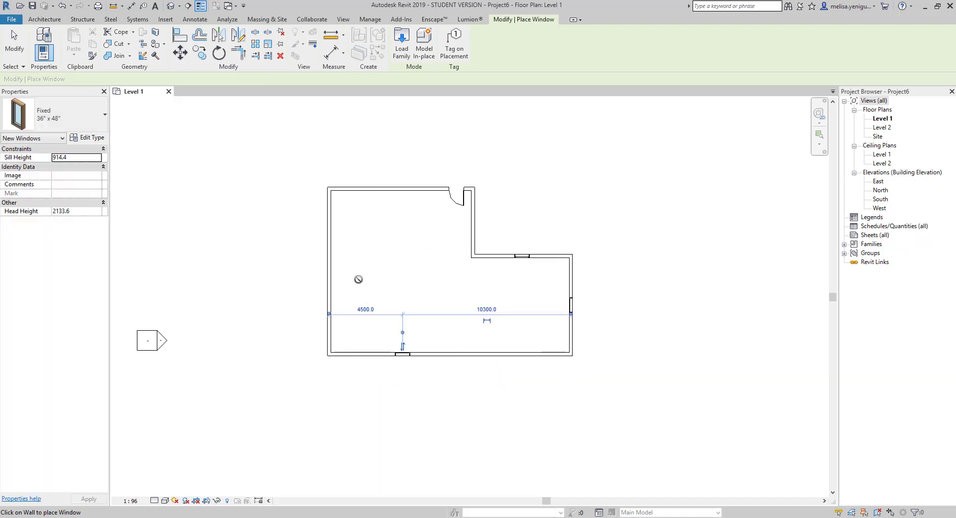
pyautogui.click(329, 270)
pyautogui.press('Escape')
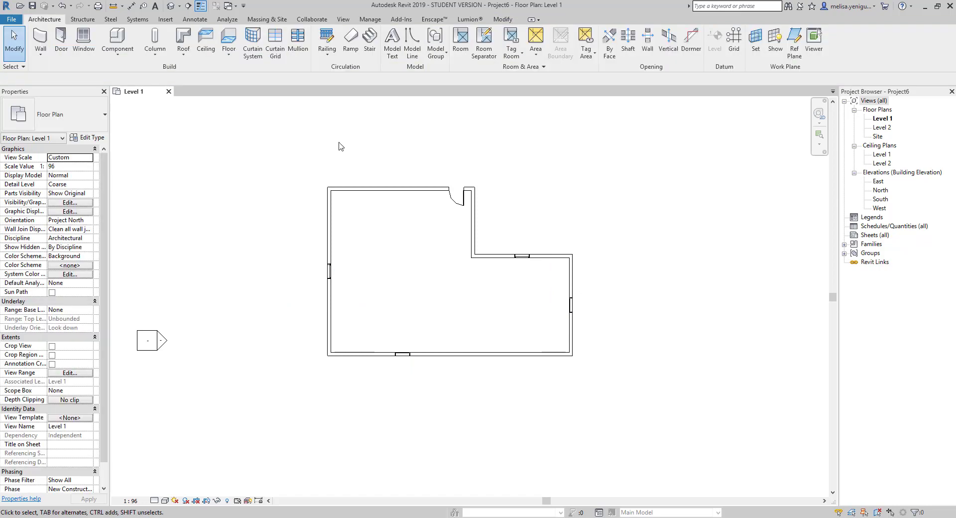
pyautogui.click(169, 7)
# Select all six walls in 3D and set their Top Constraint to Up to level: Level 2
pyautogui.scroll(2, 515, 268)
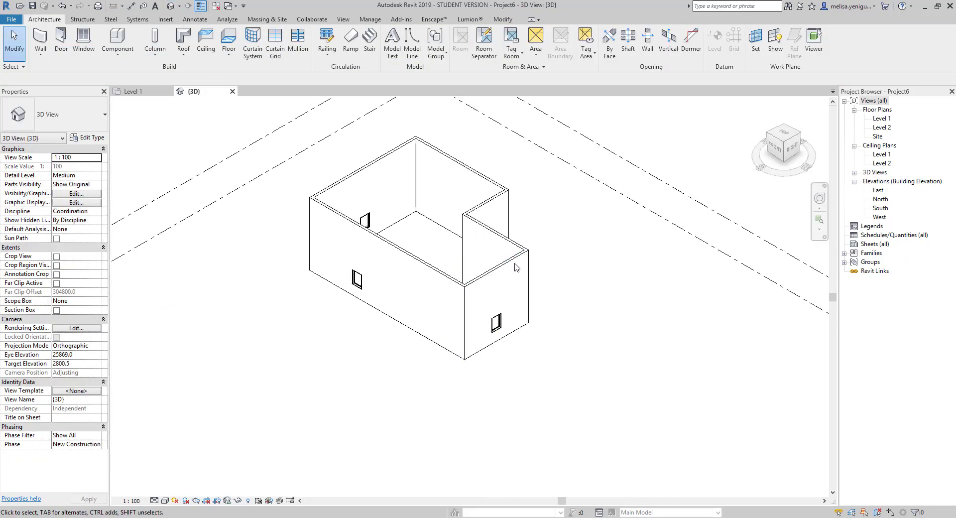
pyautogui.click(516, 268)
pyautogui.keyDown('ctrl'); pyautogui.click(506, 238); pyautogui.keyUp('ctrl')
pyautogui.keyDown('ctrl'); pyautogui.click(483, 199); pyautogui.keyUp('ctrl')
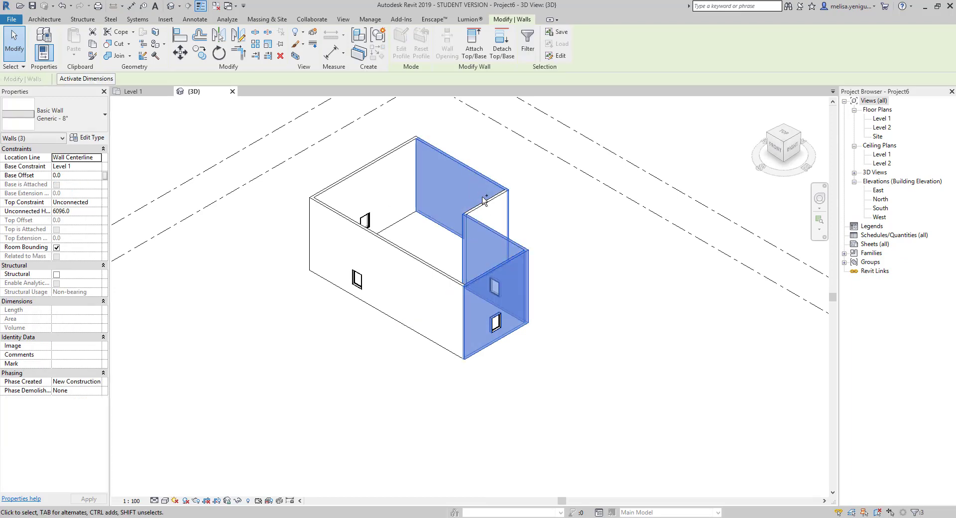
pyautogui.keyDown('ctrl'); pyautogui.click(482, 199); pyautogui.keyUp('ctrl')
pyautogui.keyDown('ctrl'); pyautogui.click(367, 166); pyautogui.keyUp('ctrl')
pyautogui.keyDown('ctrl'); pyautogui.click(389, 279); pyautogui.keyUp('ctrl')
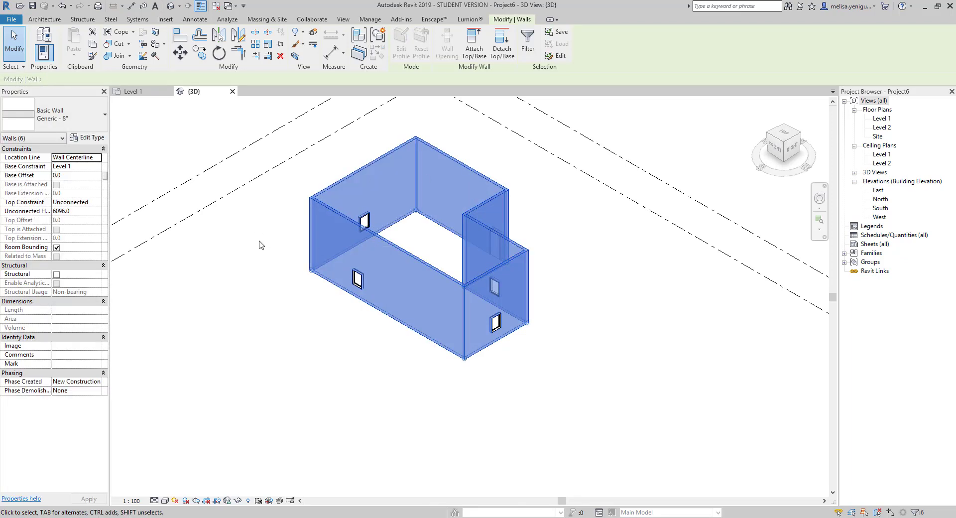
pyautogui.click(98, 202)
pyautogui.click(99, 229)
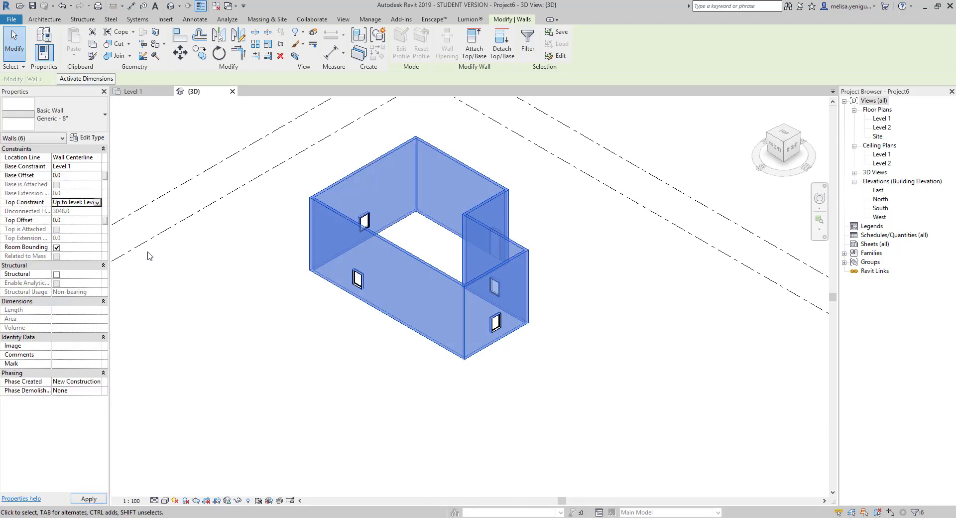
pyautogui.click(149, 253)
pyautogui.scroll(2, 407, 310)
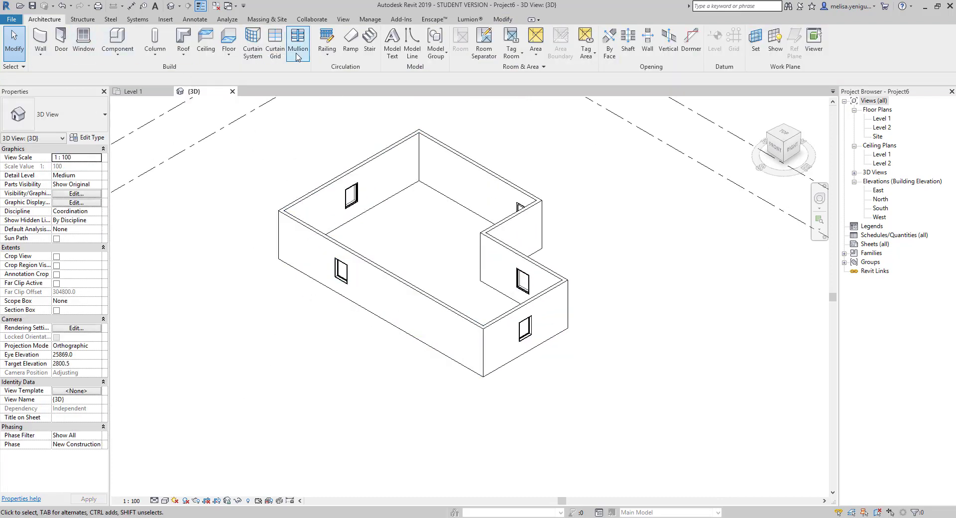
# Sketch a floor boundary along the L-shaped walls on Level 1 and finish a Generic 12" floor
pyautogui.click(134, 91)
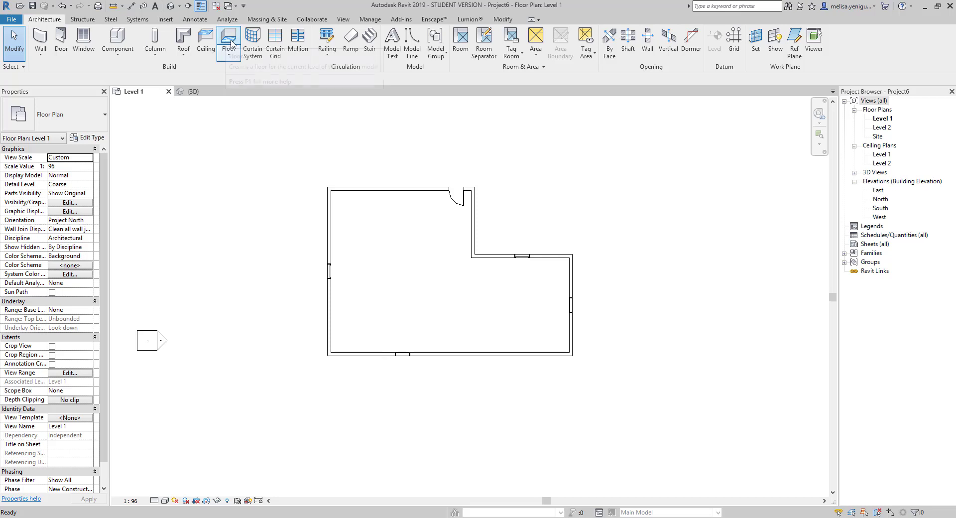
pyautogui.click(233, 43)
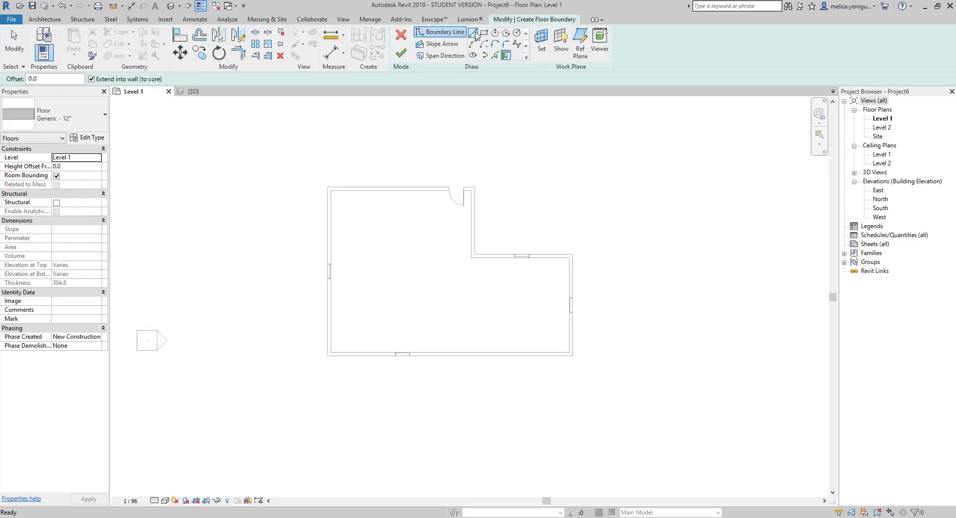
pyautogui.click(473, 32)
pyautogui.click(328, 187)
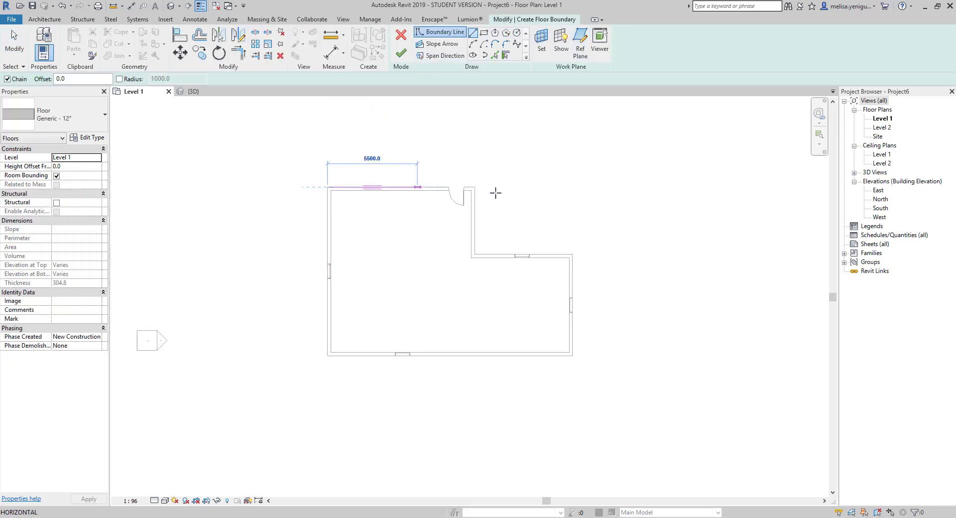
pyautogui.click(474, 187)
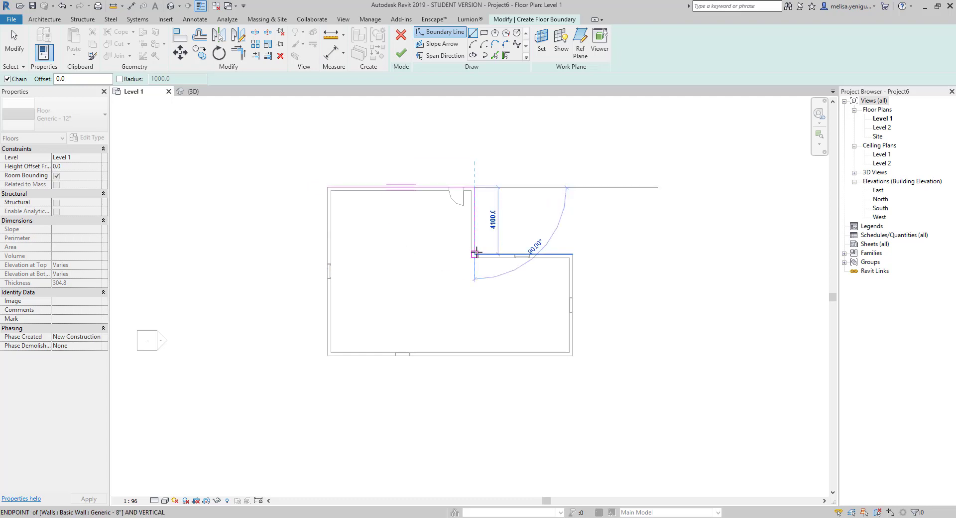
pyautogui.click(474, 255)
pyautogui.click(573, 255)
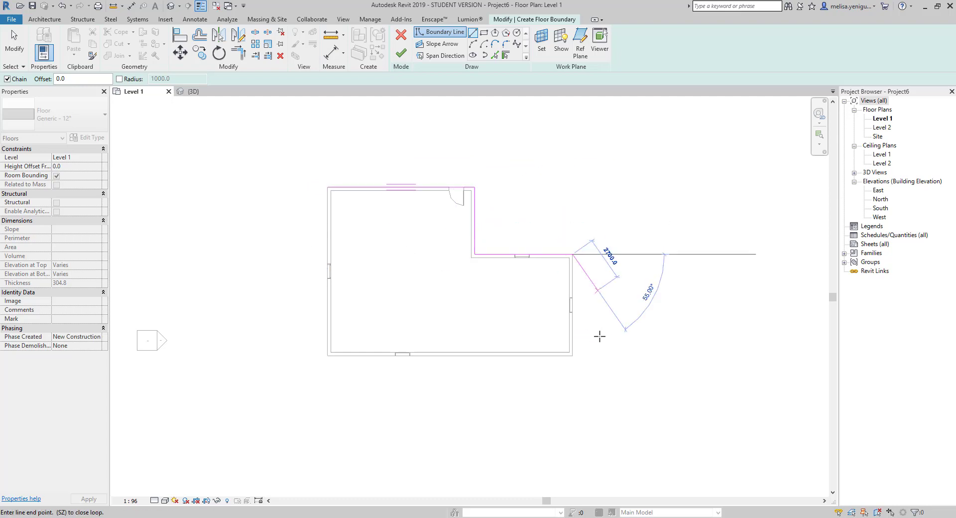
pyautogui.click(573, 355)
pyautogui.click(328, 355)
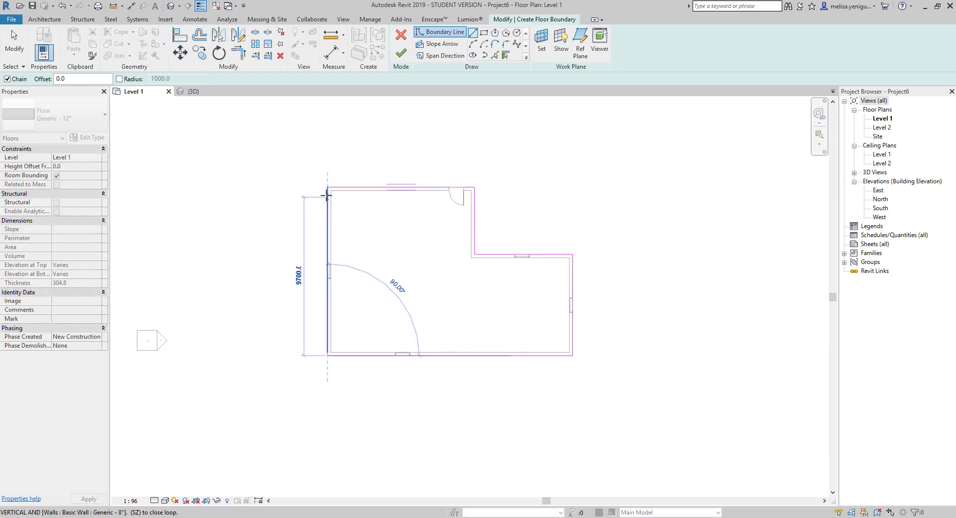
pyautogui.click(327, 188)
pyautogui.click(400, 52)
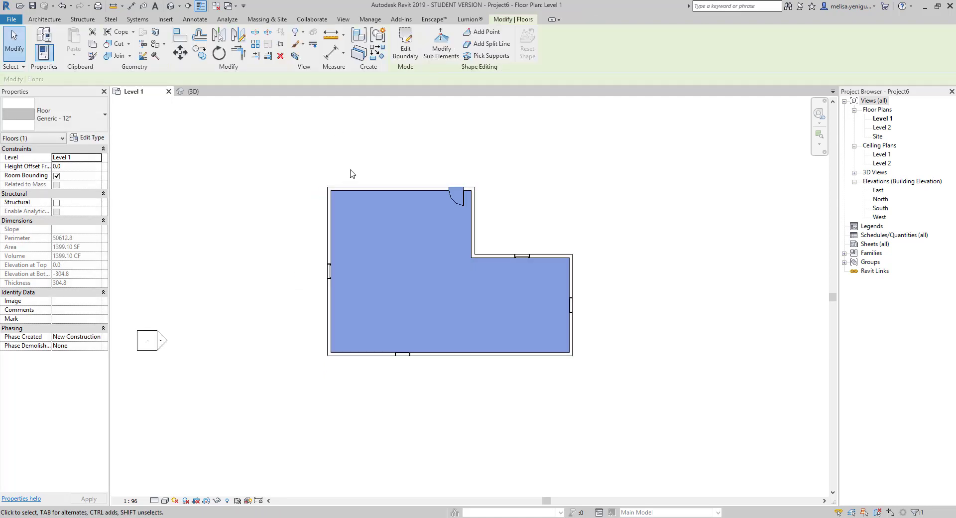
pyautogui.press('Escape')
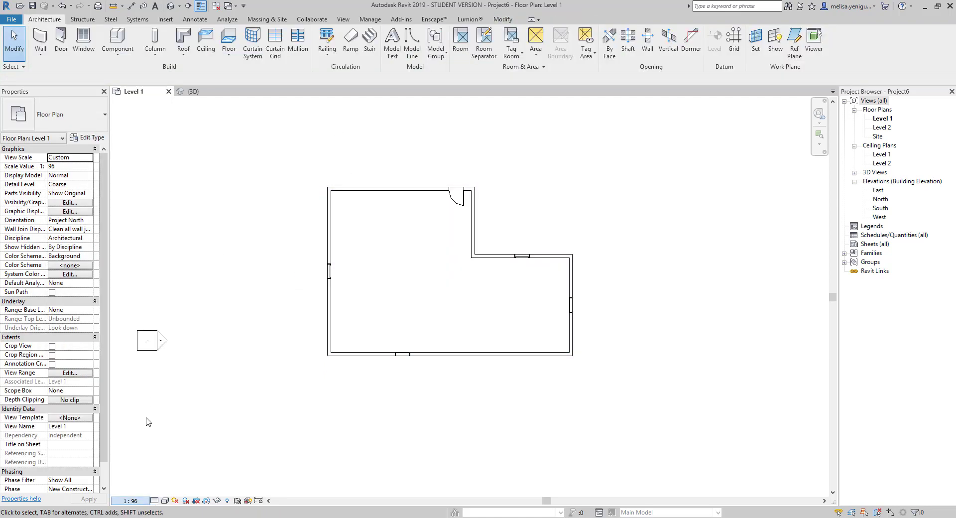
# Set the Level 1 plan to 1:1 scale and Fine detail level
pyautogui.click(133, 500)
pyautogui.click(144, 358)
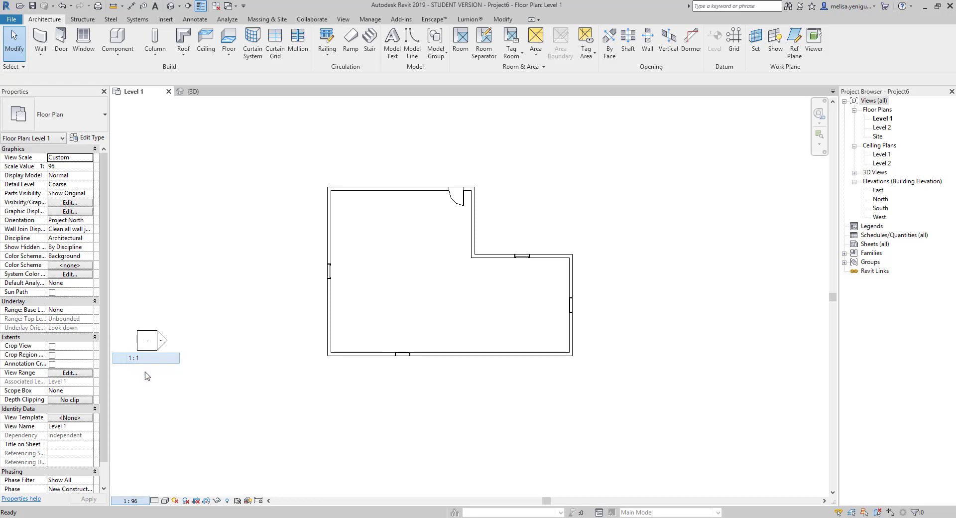
pyautogui.click(154, 501)
pyautogui.click(169, 490)
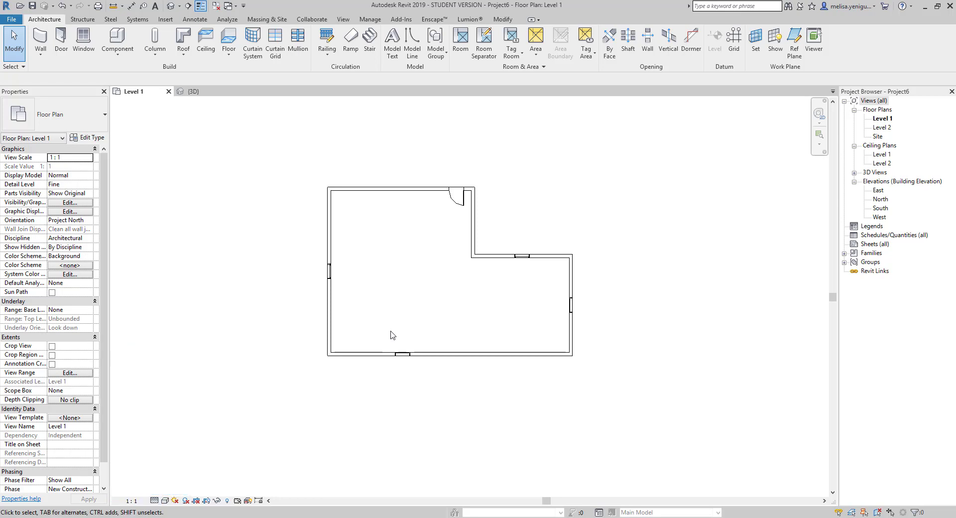
# Try Realistic style and Graphic Display Options on the plan, then set it to Shaded
pyautogui.click(154, 501)
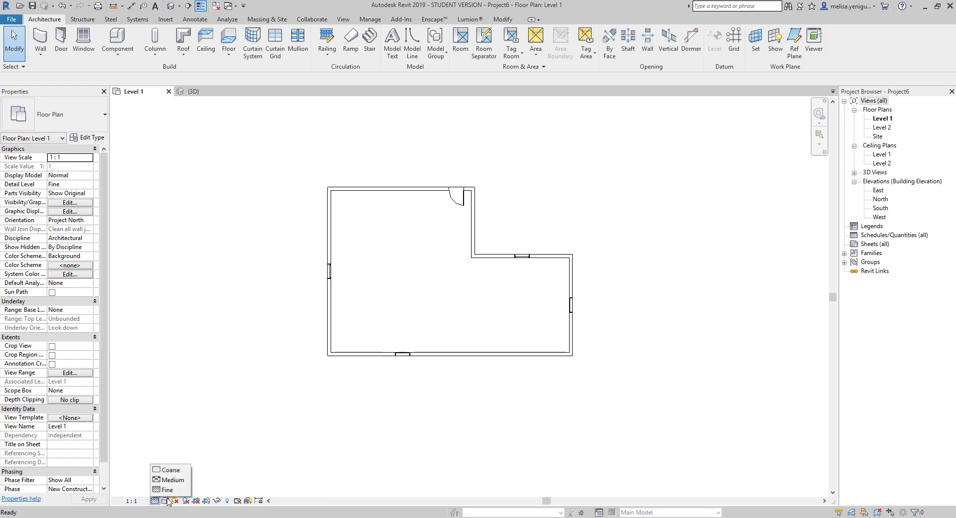
pyautogui.click(165, 501)
pyautogui.click(193, 480)
pyautogui.click(165, 500)
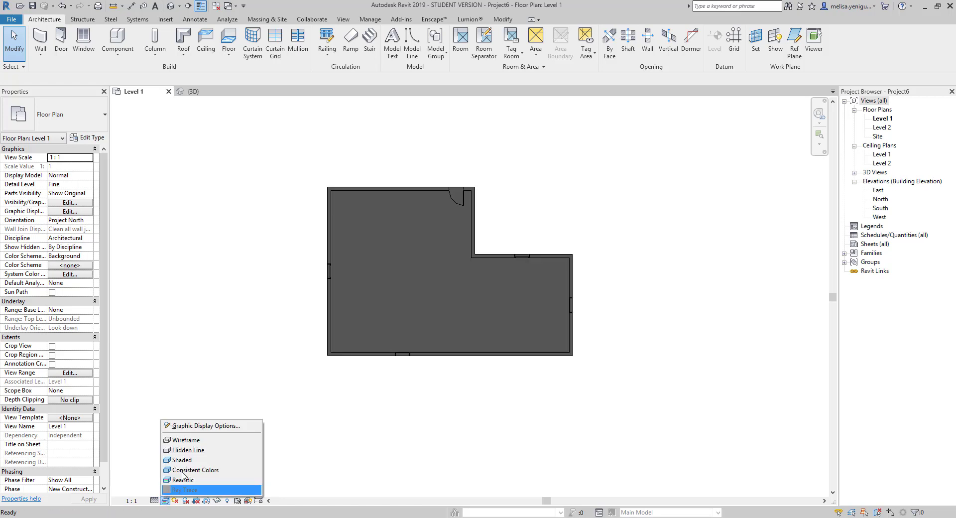
pyautogui.click(206, 426)
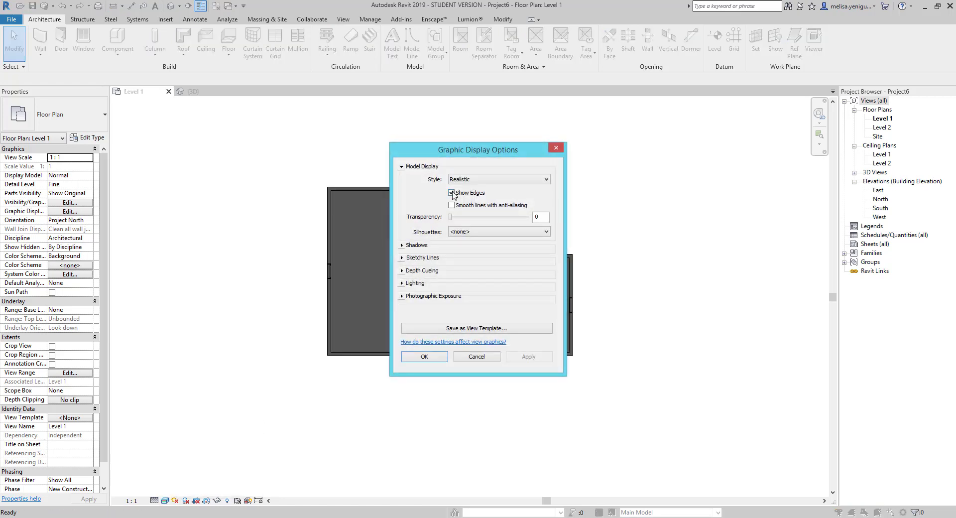
pyautogui.click(433, 357)
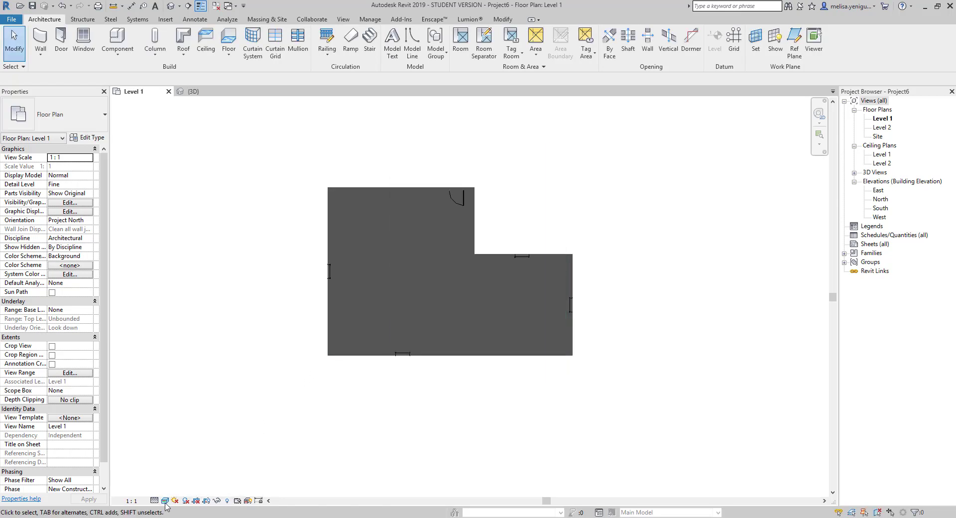
pyautogui.click(164, 500)
pyautogui.click(195, 460)
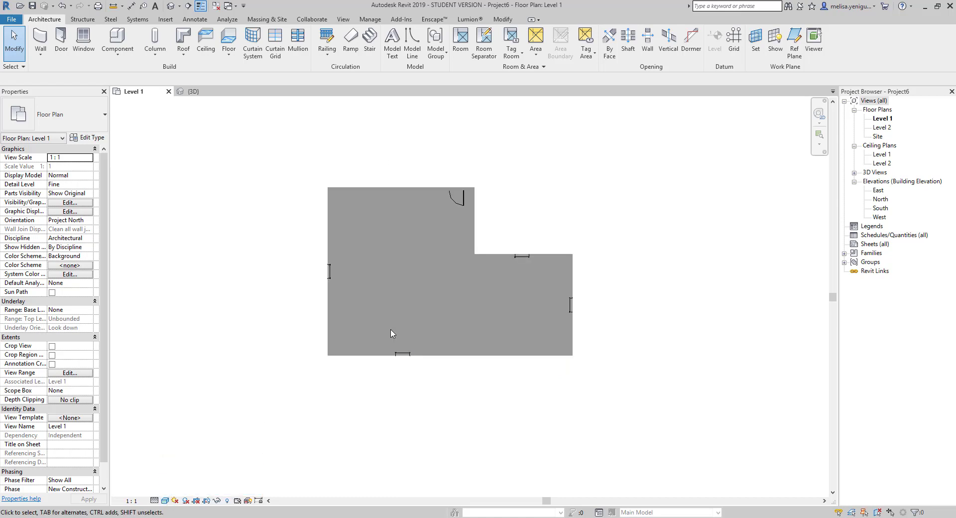
pyautogui.click(170, 6)
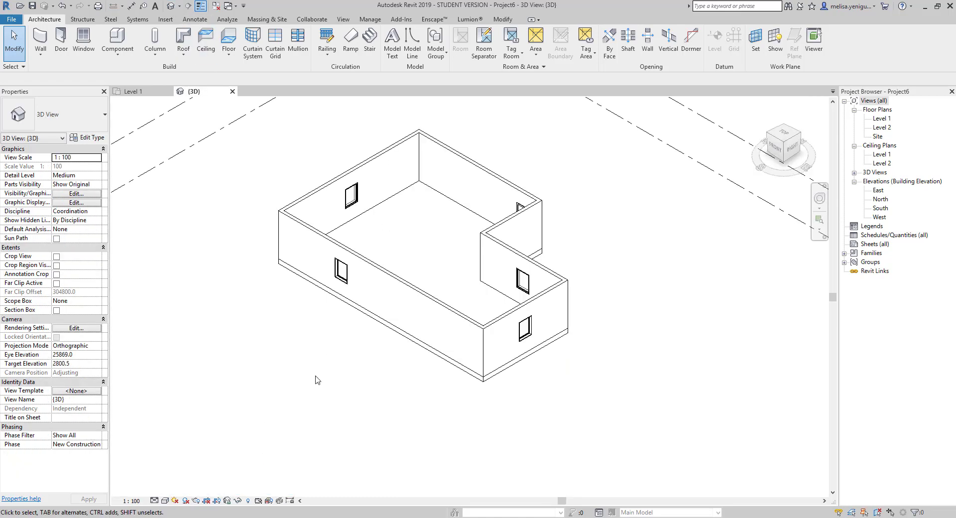
# Set the {3D} view to Fine detail and Realistic visual style
pyautogui.click(154, 500)
pyautogui.click(169, 490)
pyautogui.click(165, 500)
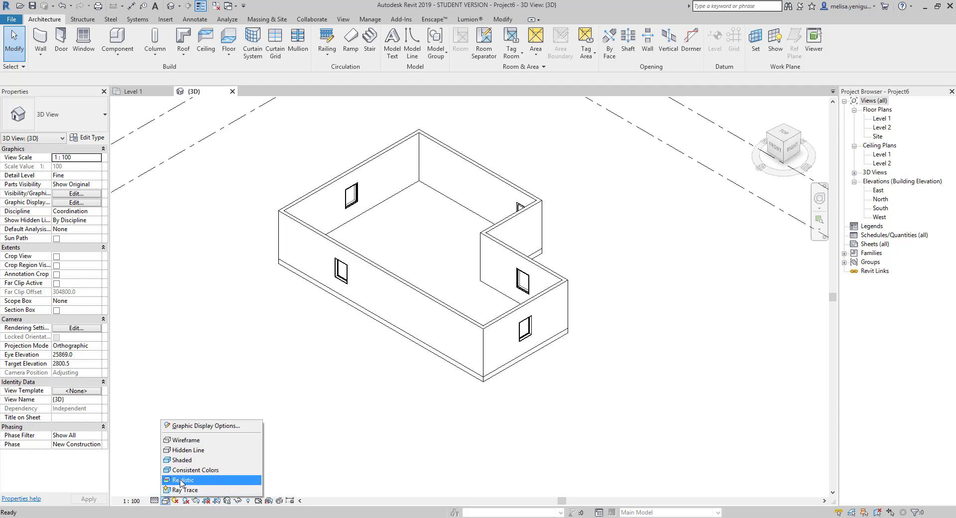
pyautogui.click(181, 480)
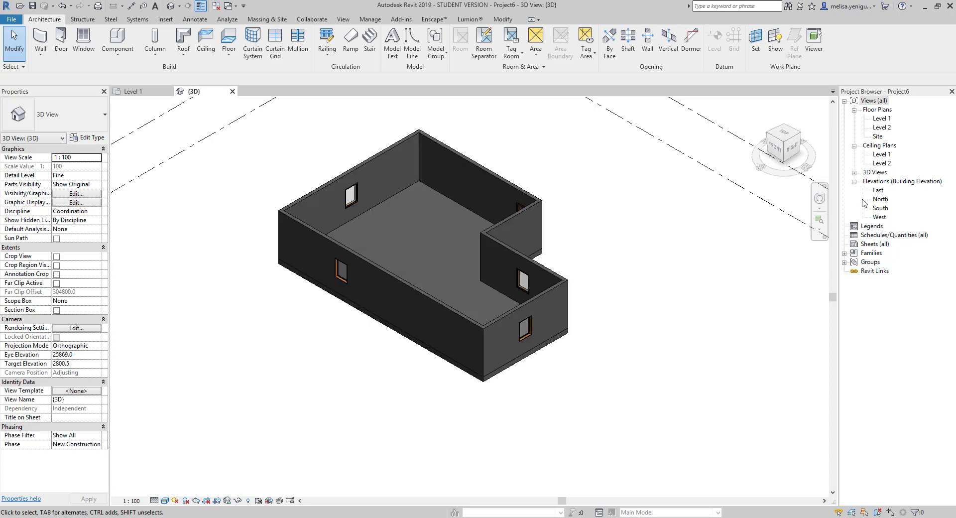
# Duplicate {3D} with detailing and display {3D} Copy 1 in Consistent Colors
pyautogui.click(854, 173)
pyautogui.rightClick(879, 181)
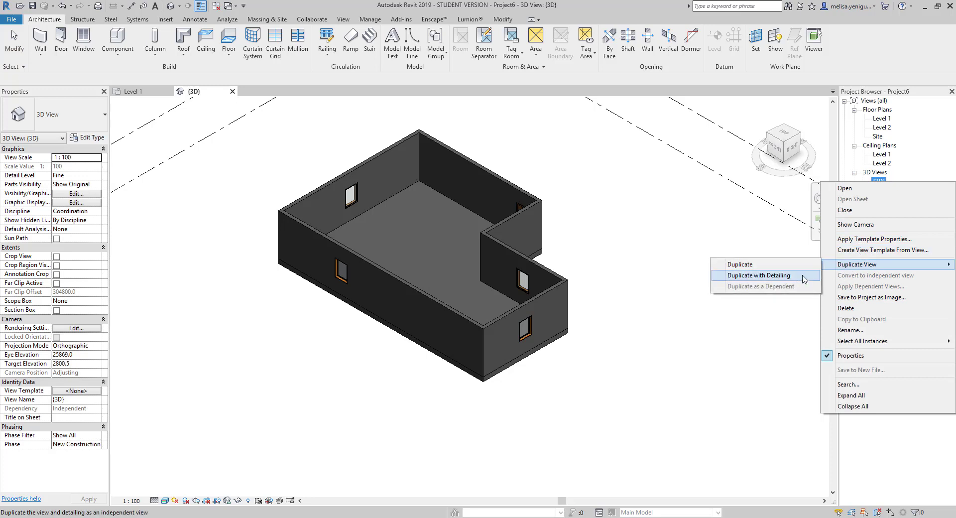
pyautogui.click(800, 276)
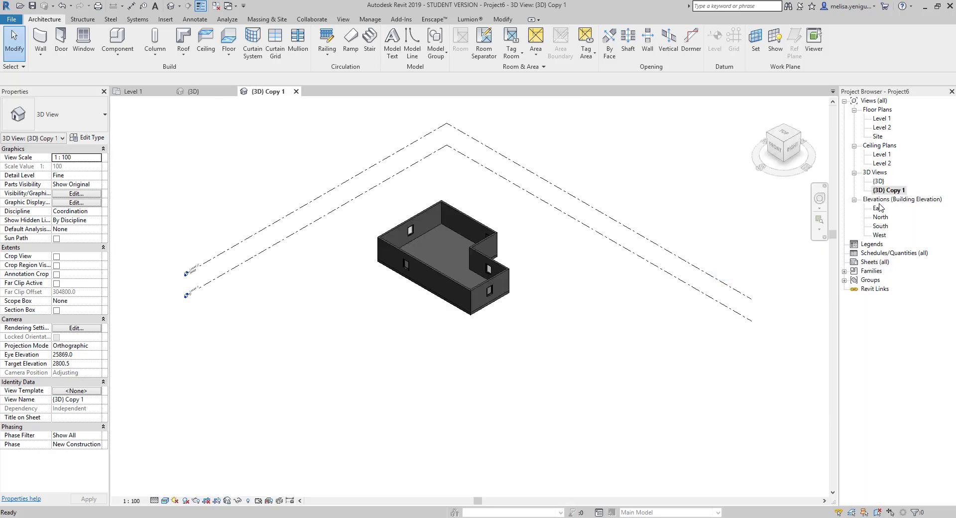
pyautogui.click(165, 501)
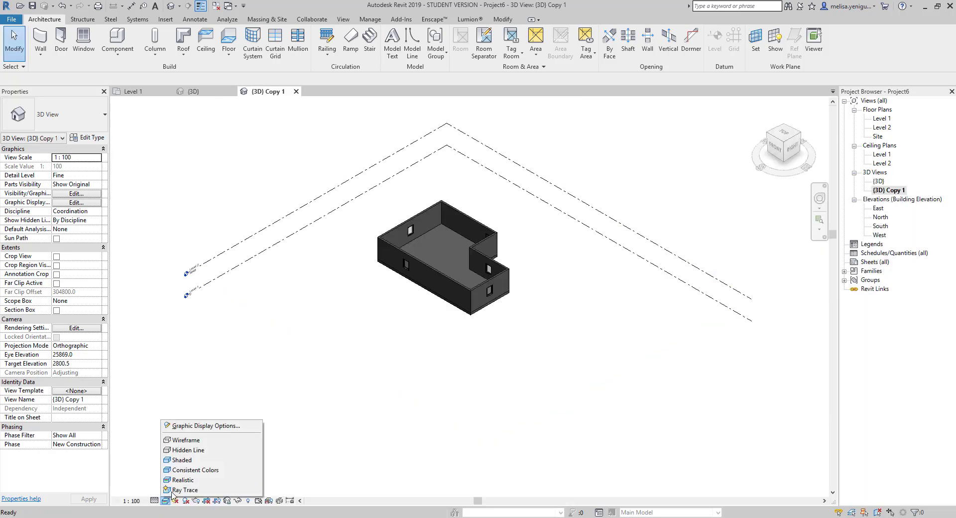
pyautogui.click(193, 470)
pyautogui.click(202, 94)
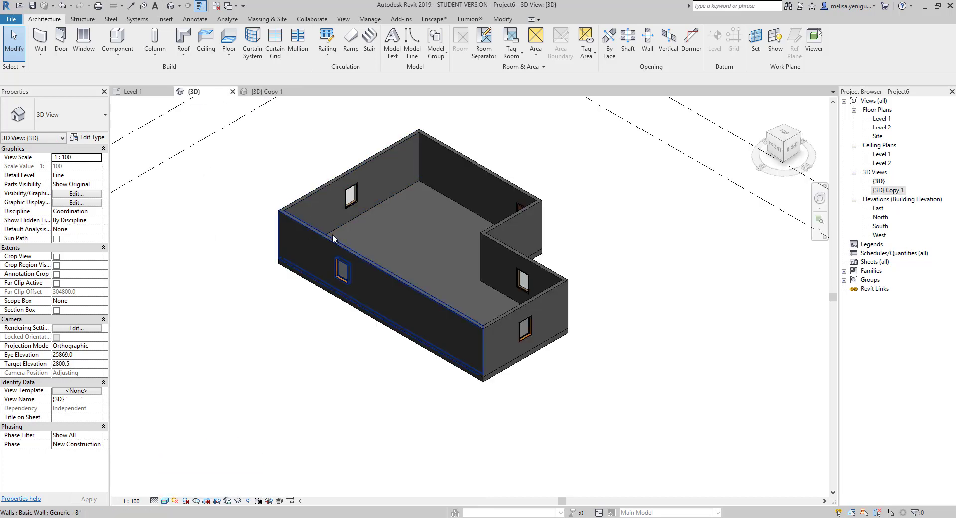
pyautogui.click(269, 94)
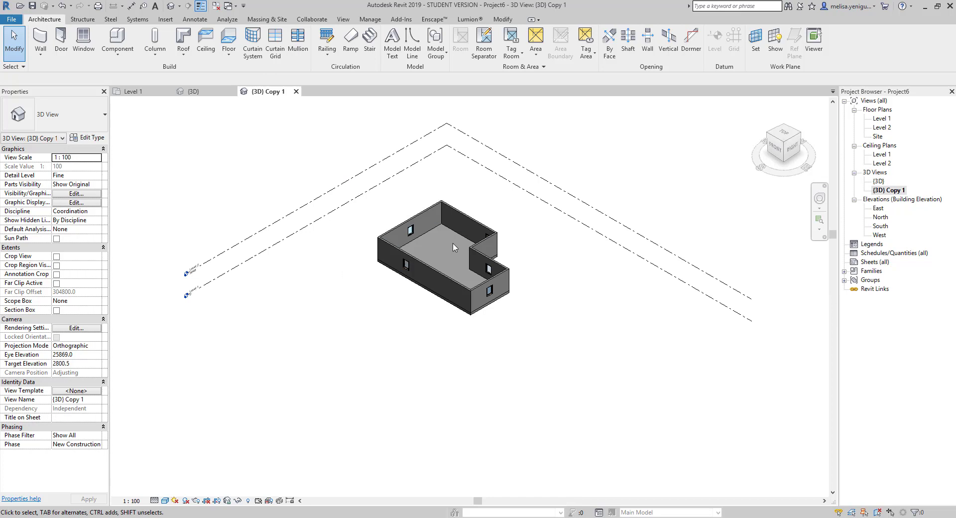
pyautogui.scroll(3, 454, 247)
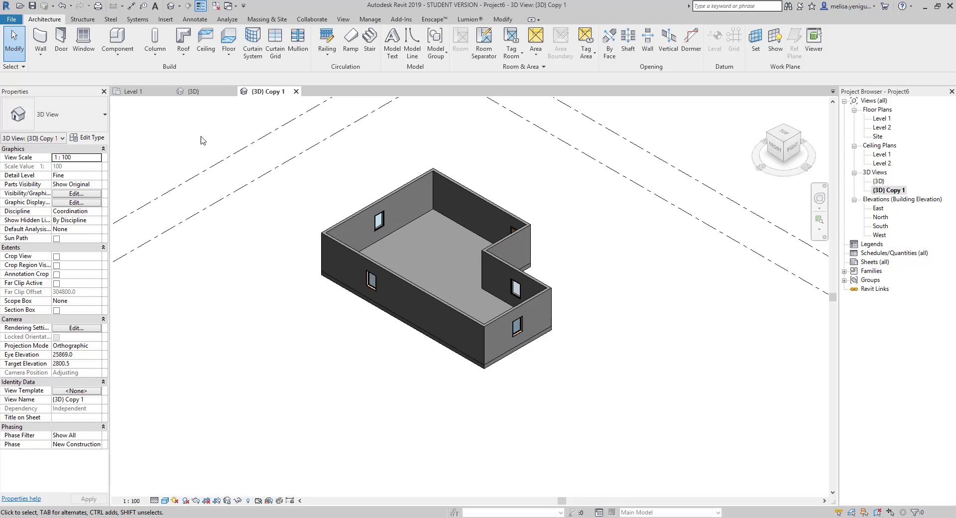
pyautogui.click(152, 92)
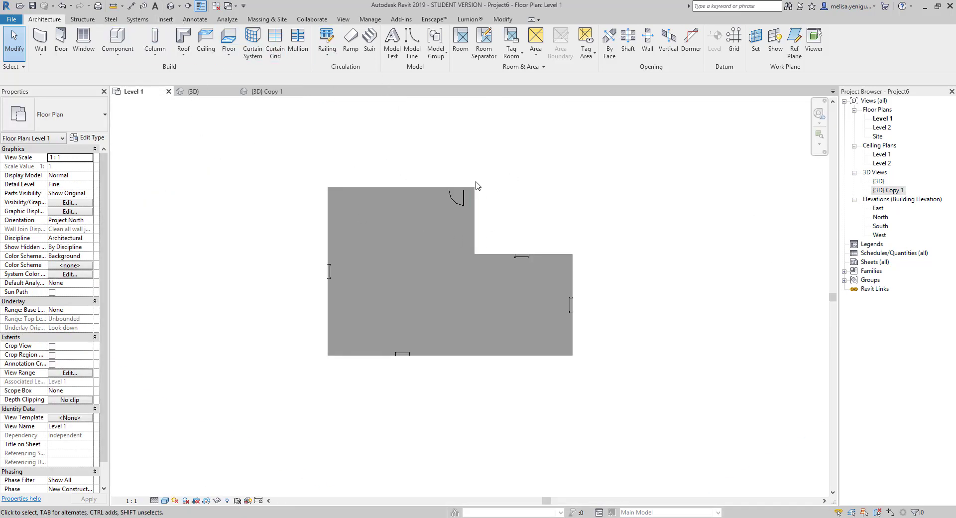
# Cut a horizontal Section 1 across the plan's upper part and render it Shaded
pyautogui.press('s')
pyautogui.press('e')
pyautogui.click(295, 215)
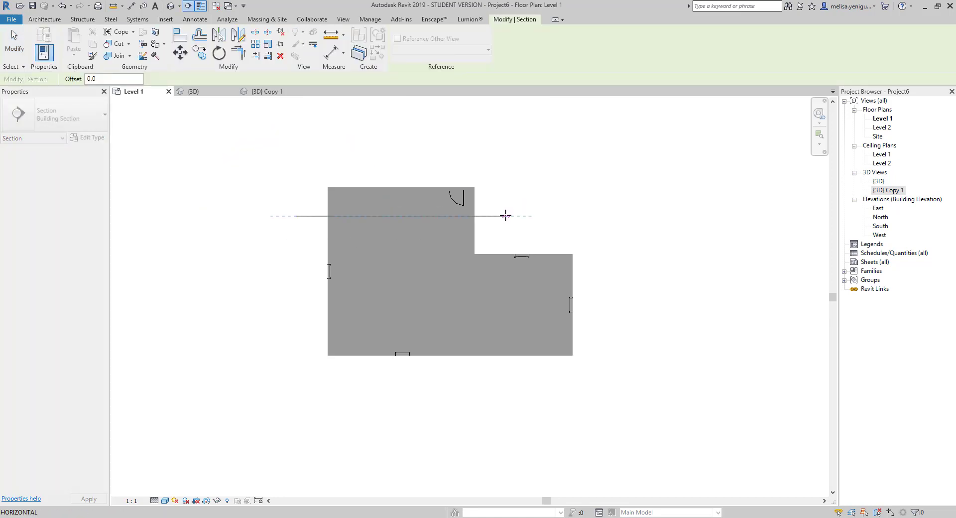
pyautogui.click(493, 216)
pyautogui.press('Escape')
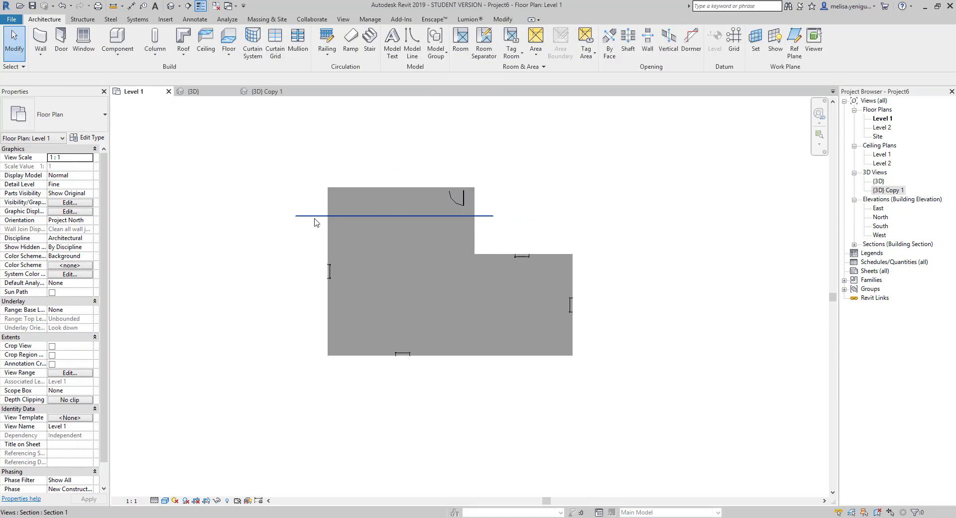
pyautogui.click(315, 218)
pyautogui.rightClick(315, 218)
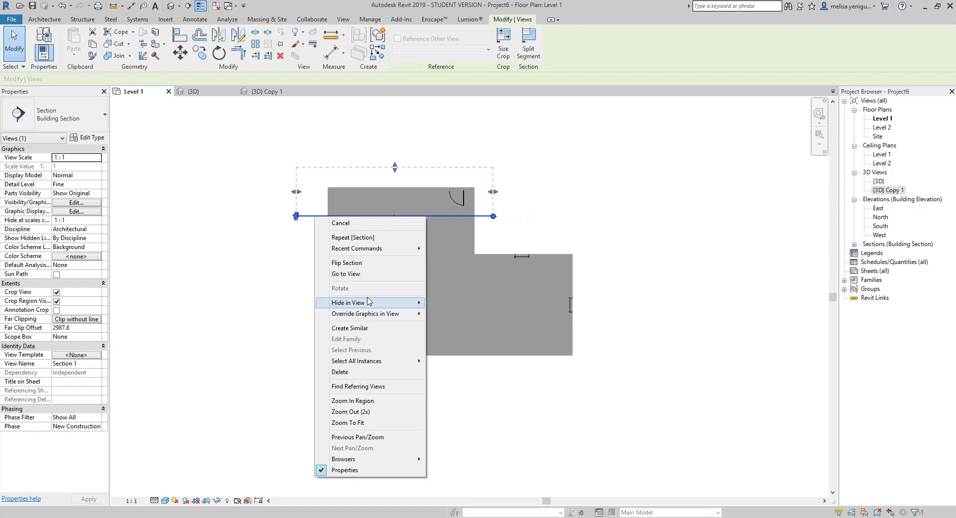
pyautogui.click(369, 274)
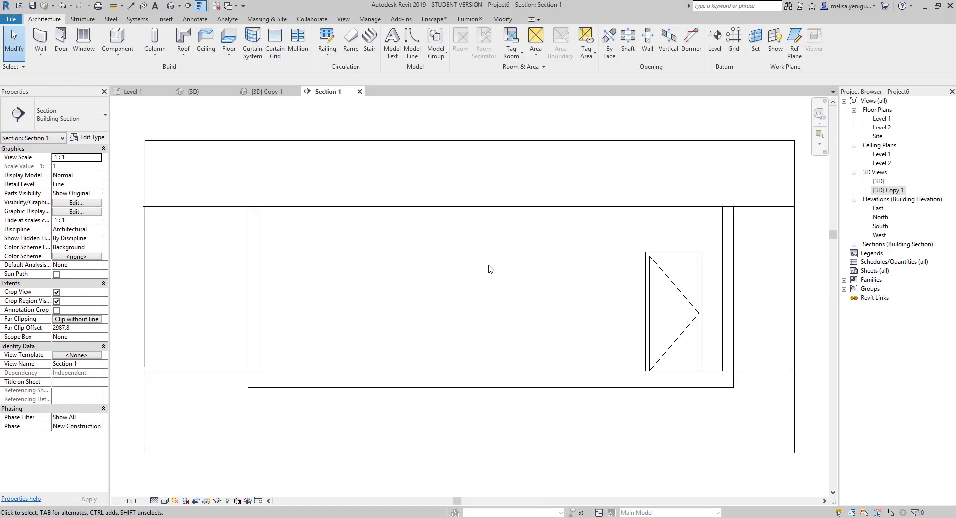
pyautogui.click(165, 501)
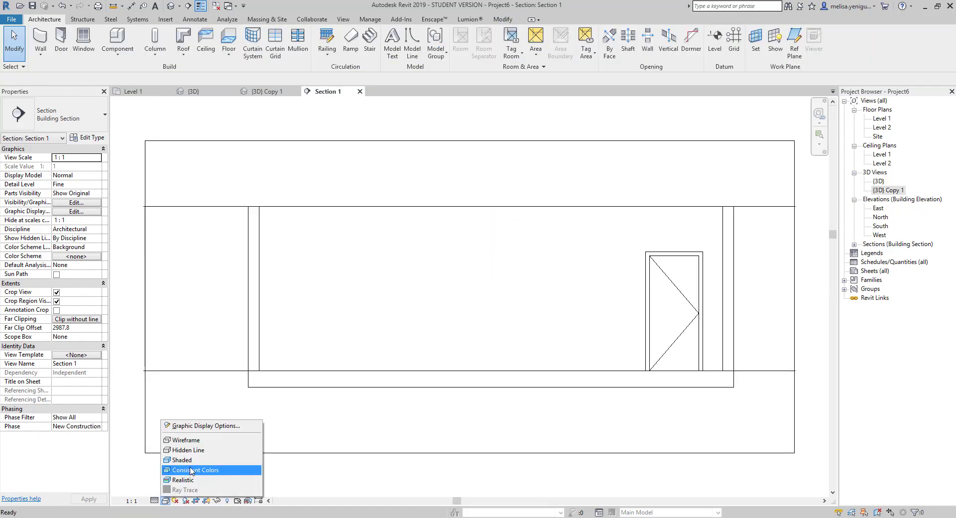
pyautogui.click(187, 460)
pyautogui.scroll(-3, 594, 300)
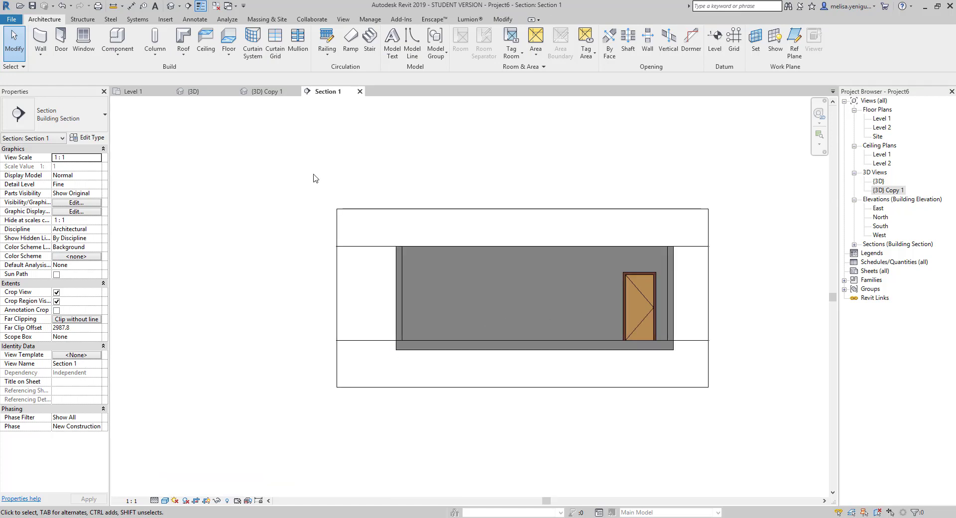
pyautogui.click(131, 94)
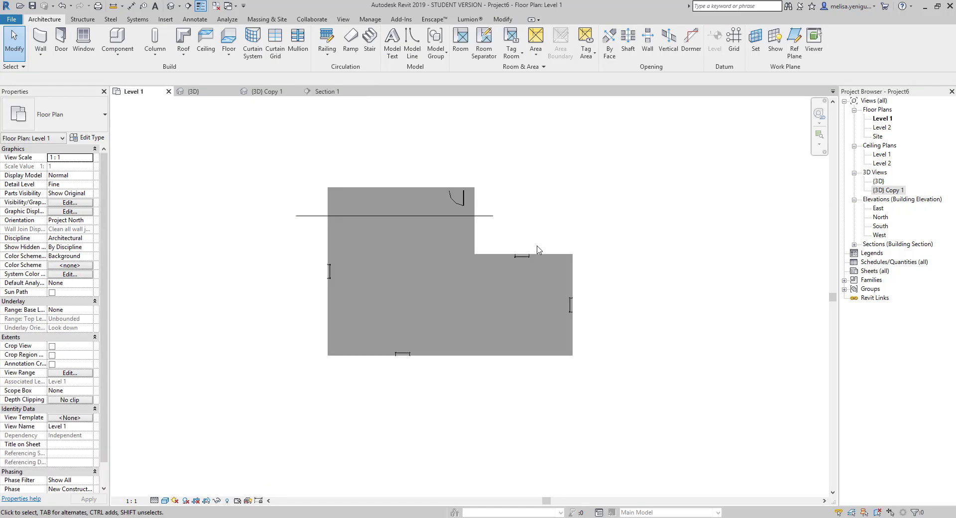
# Add a vertical Section 2 beside the right wall, shorten its depth, and render it Realistic
pyautogui.press('Return')
pyautogui.click(583, 372)
pyautogui.click(583, 246)
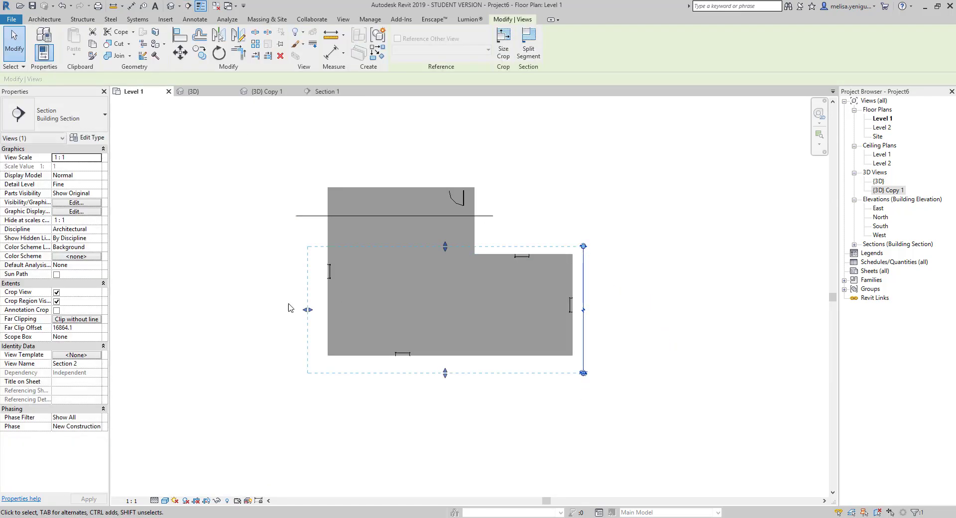
pyautogui.moveTo(308, 309); pyautogui.dragTo(554, 310)
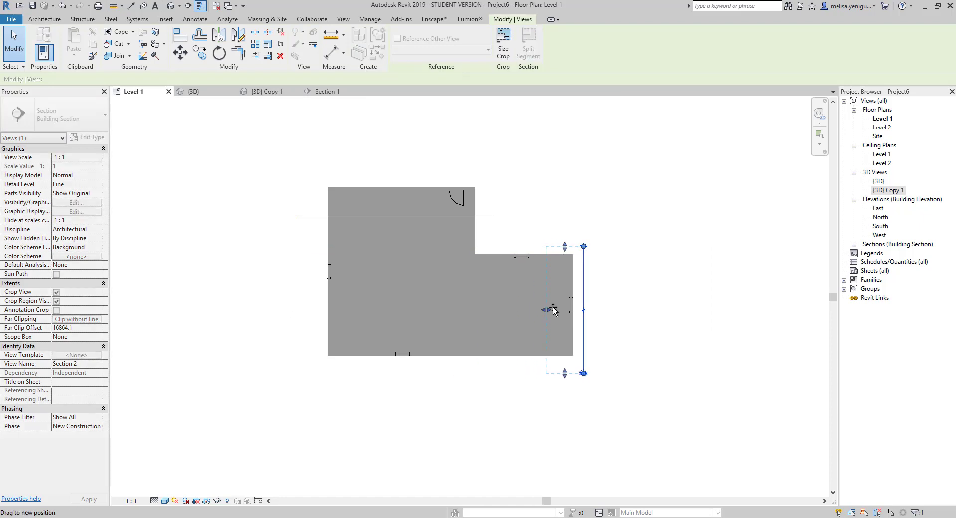
pyautogui.rightClick(583, 328)
pyautogui.click(630, 124)
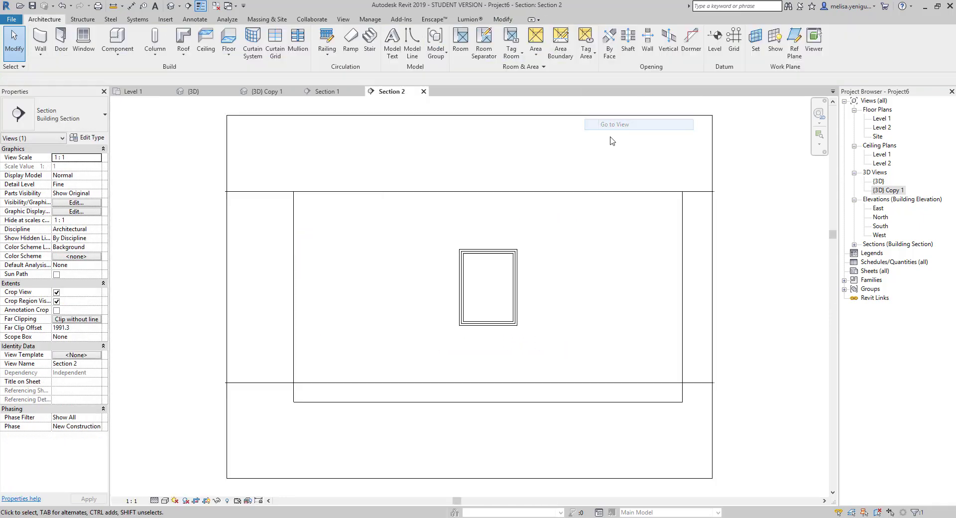
pyautogui.click(165, 501)
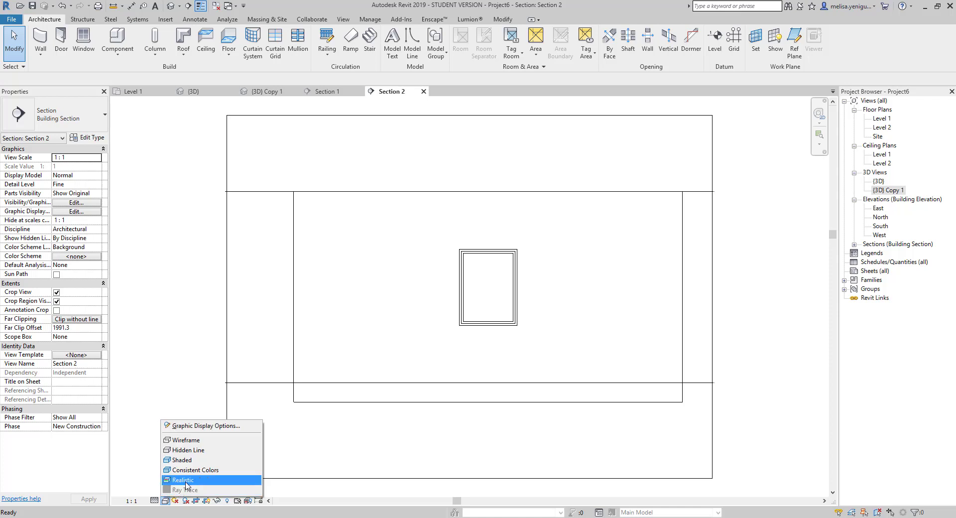
pyautogui.click(168, 471)
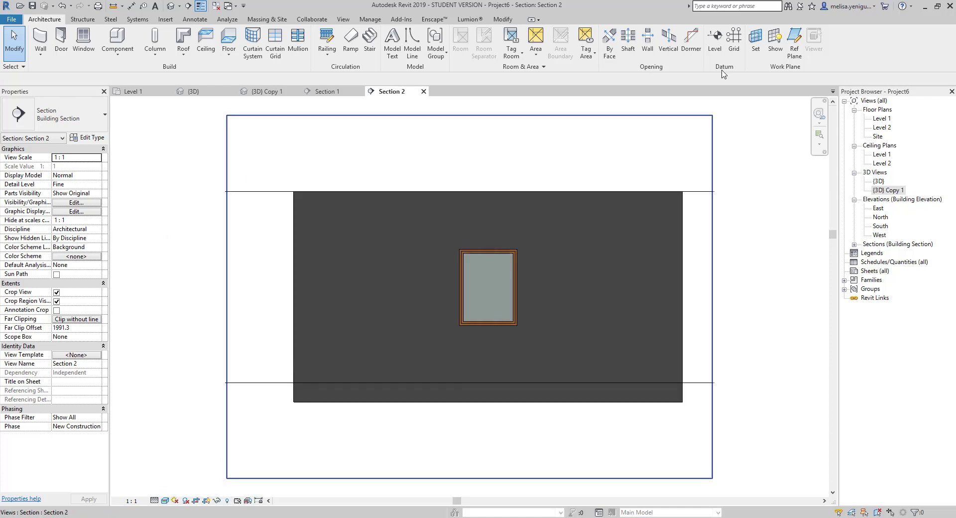
# Tile all open views and zoom and pan Section 1 to centre the door wall
pyautogui.click(344, 22)
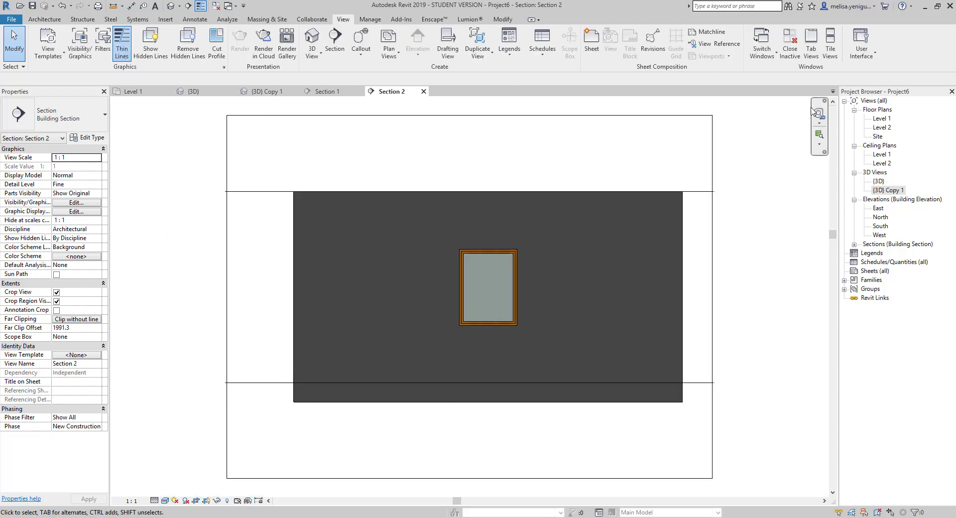
pyautogui.click(830, 42)
pyautogui.scroll(-3, 321, 215)
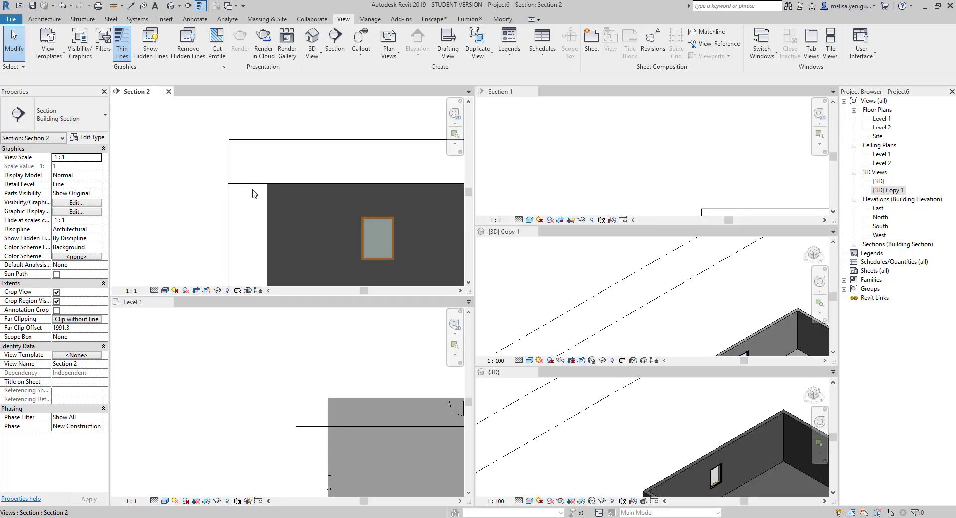
pyautogui.scroll(2, 259, 195)
pyautogui.scroll(-1, 277, 198)
pyautogui.scroll(-1, 274, 197)
pyautogui.click(670, 173)
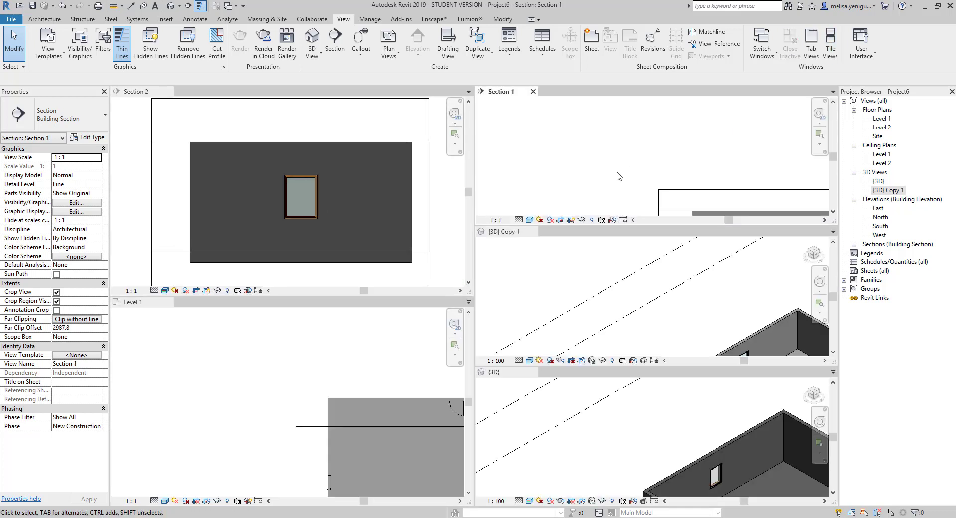
pyautogui.scroll(-2, 618, 175)
pyautogui.scroll(2, 617, 179)
pyautogui.moveTo(612, 199); pyautogui.dragTo(604, 151, button='middle')
pyautogui.scroll(2, 604, 152)
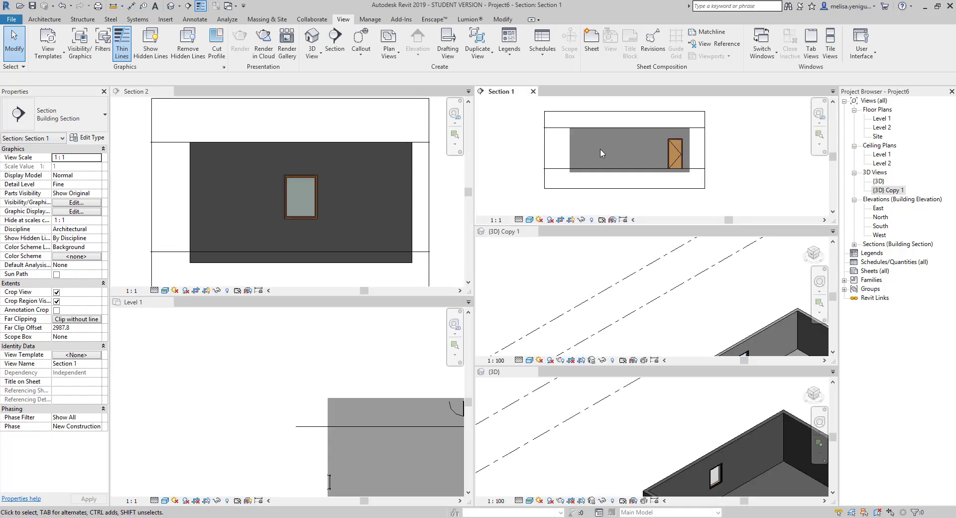
# Adjust the {3D} Copy 1, {3D} and Level 1 panes, then switch to tabbed views on {3D} Copy 1
pyautogui.click(585, 298)
pyautogui.scroll(-2, 585, 300)
pyautogui.scroll(-2, 585, 299)
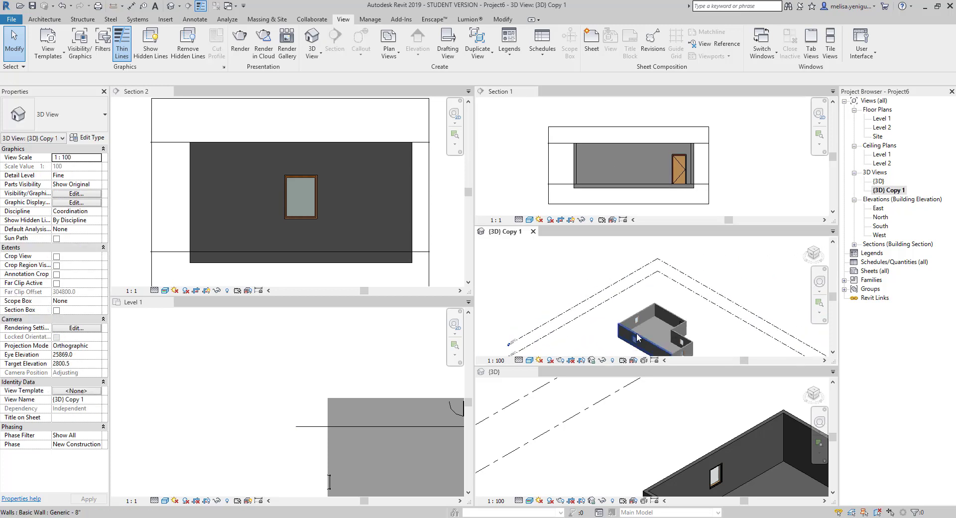
pyautogui.scroll(-1, 585, 302)
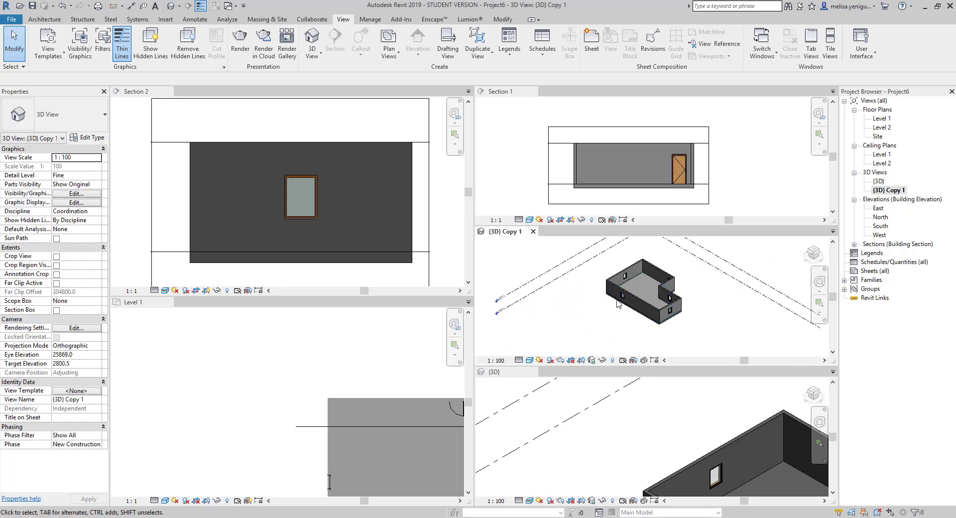
pyautogui.moveTo(618, 304); pyautogui.dragTo(625, 314, button='middle')
pyautogui.click(617, 451)
pyautogui.scroll(-2, 618, 452)
pyautogui.scroll(-2, 618, 451)
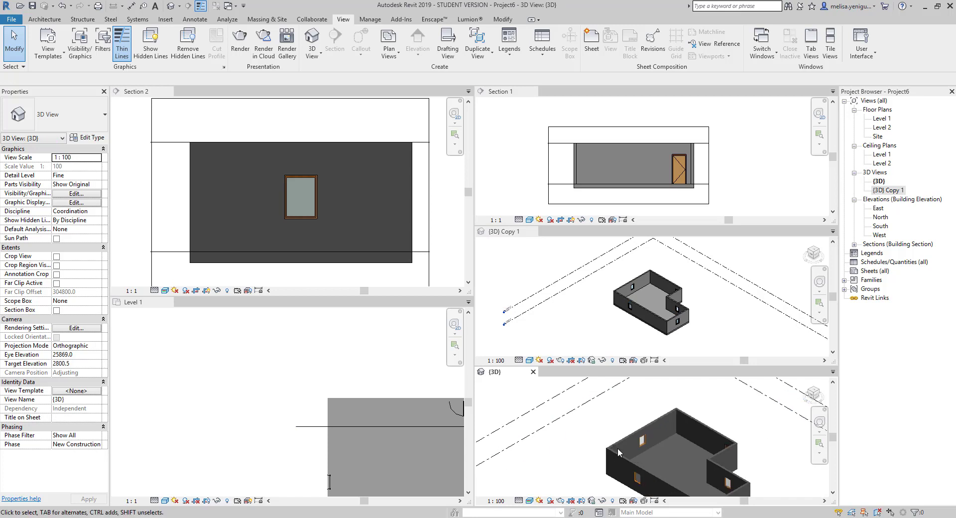
pyautogui.scroll(-3, 617, 451)
pyautogui.click(348, 433)
pyautogui.scroll(-2, 334, 431)
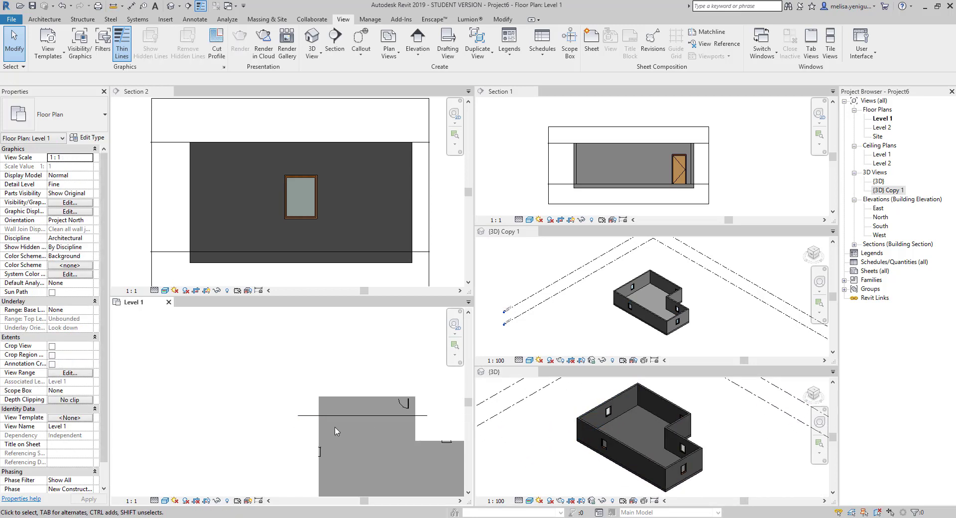
pyautogui.moveTo(335, 431); pyautogui.dragTo(205, 372, button='middle')
pyautogui.scroll(-1, 336, 334)
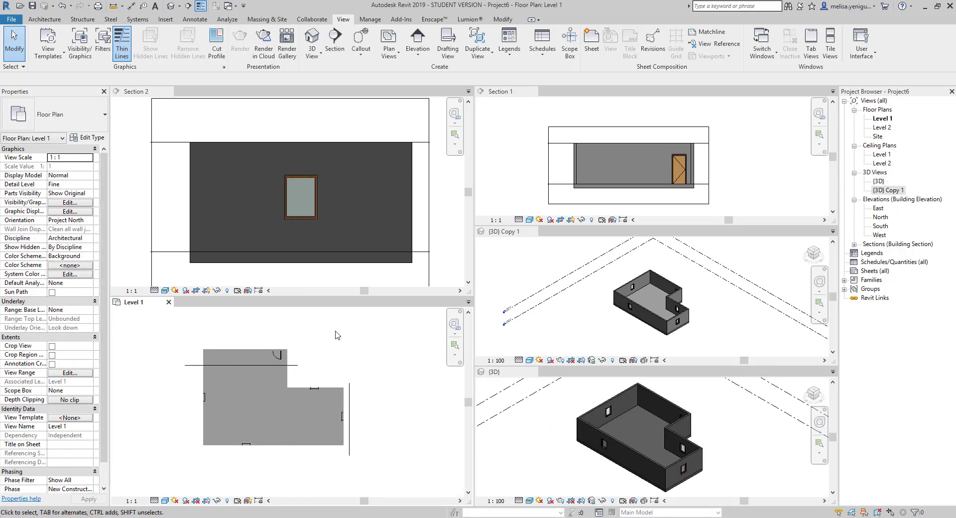
pyautogui.click(809, 47)
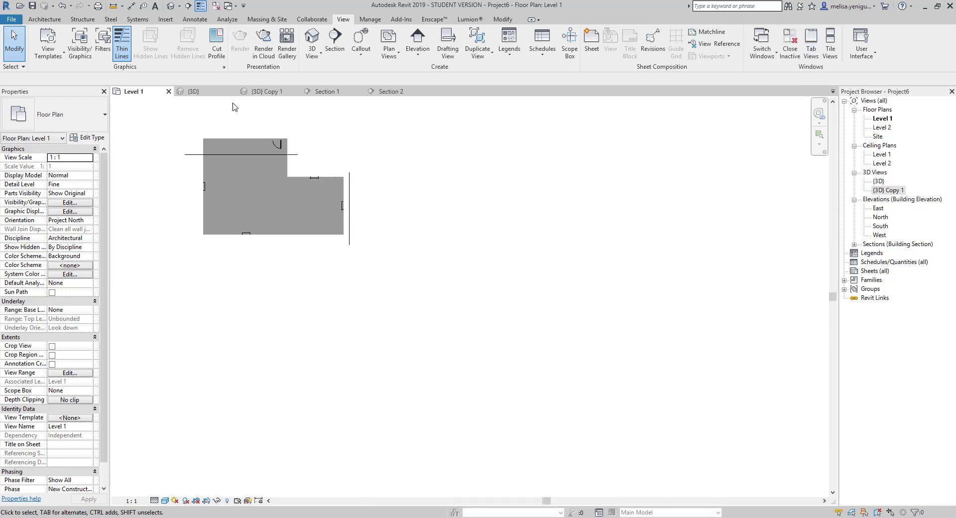
pyautogui.click(266, 93)
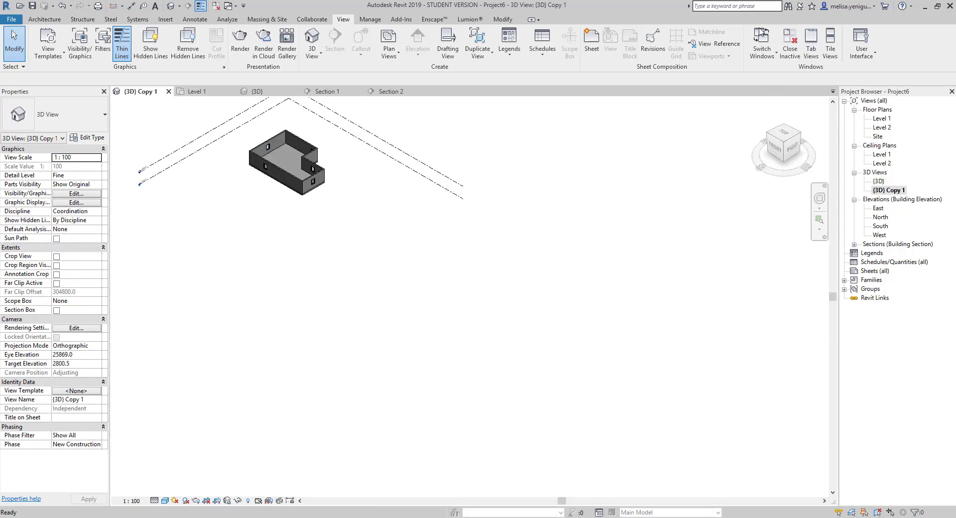
# Tile the views again and zoom in on the selected front wall in {3D} Copy 1
pyautogui.click(830, 41)
pyautogui.click(286, 204)
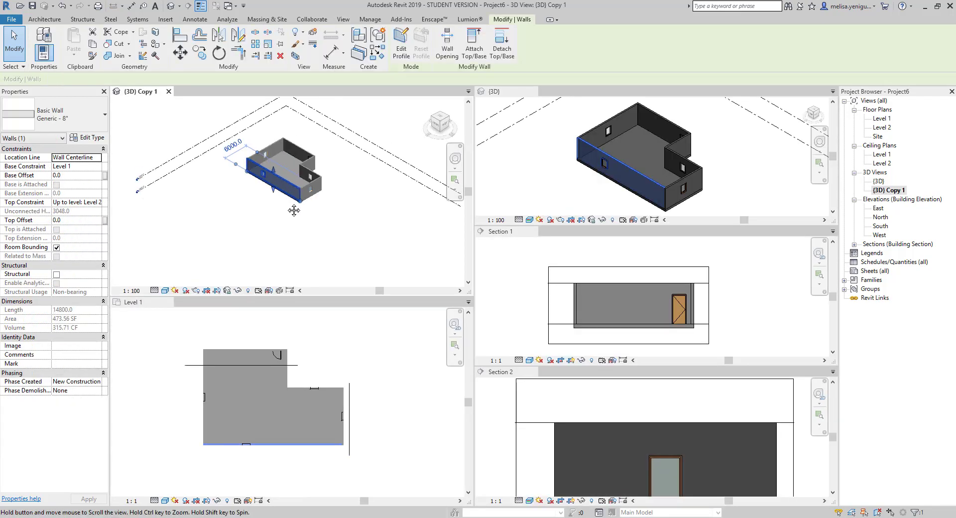
pyautogui.scroll(1, 274, 215)
pyautogui.scroll(3, 274, 215)
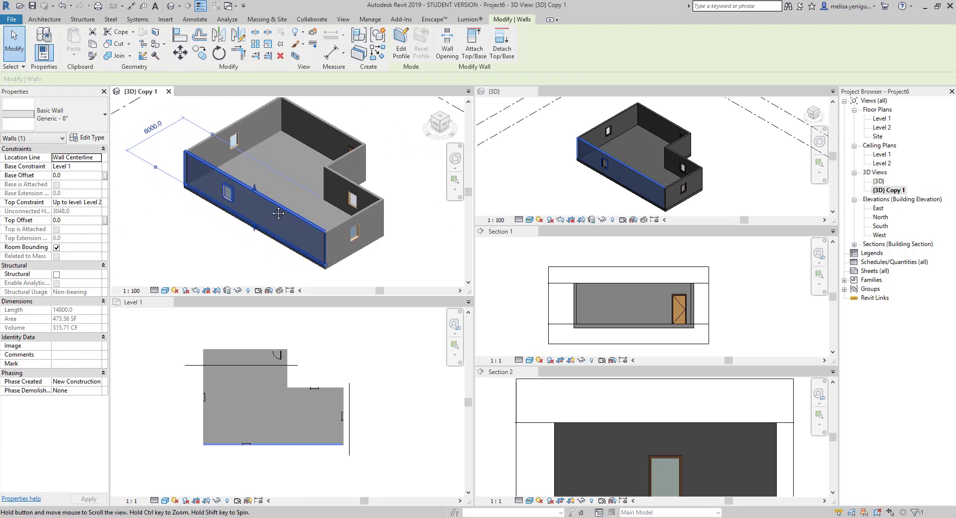
pyautogui.scroll(1, 273, 222)
# Give {3D} Copy 1 a darker shading style and set the {3D} view to Shaded
pyautogui.click(165, 290)
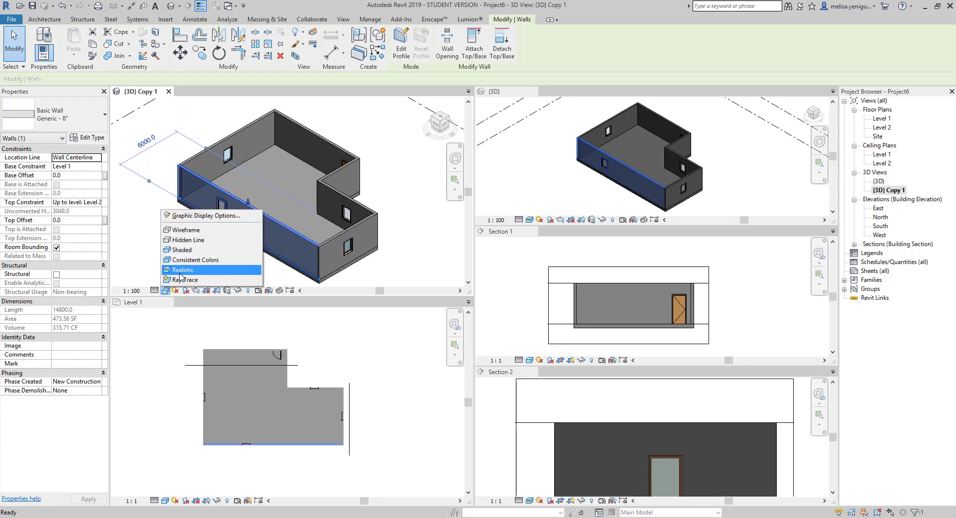
pyautogui.click(191, 265)
pyautogui.click(529, 219)
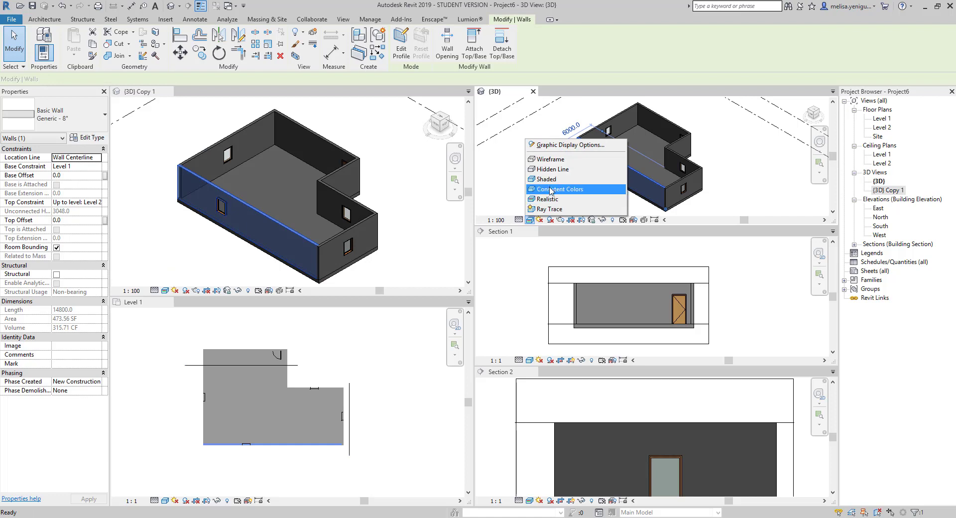
pyautogui.click(550, 179)
# Activate Section 1 and Section 2, shift the Level 1 plan down, and deselect the wall
pyautogui.click(551, 234)
pyautogui.scroll(2, 581, 308)
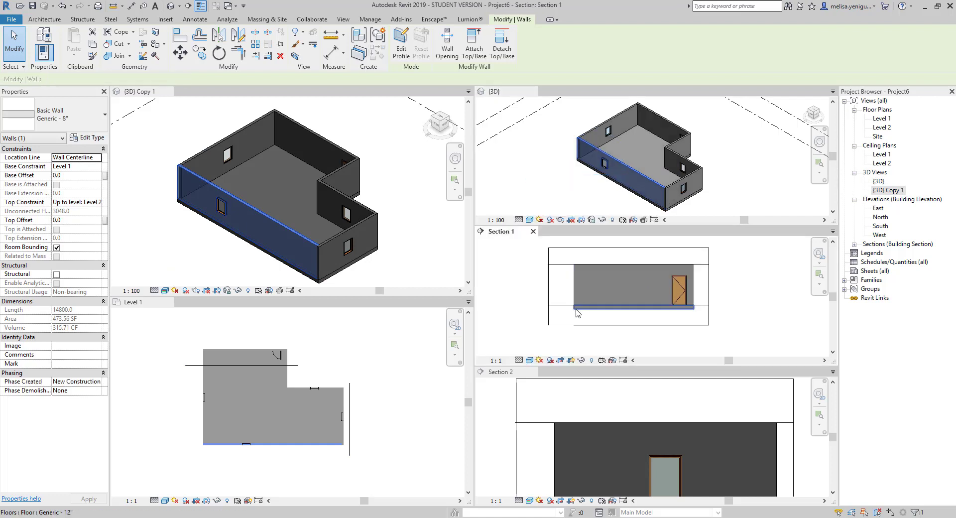
pyautogui.click(628, 433)
pyautogui.scroll(-2, 617, 438)
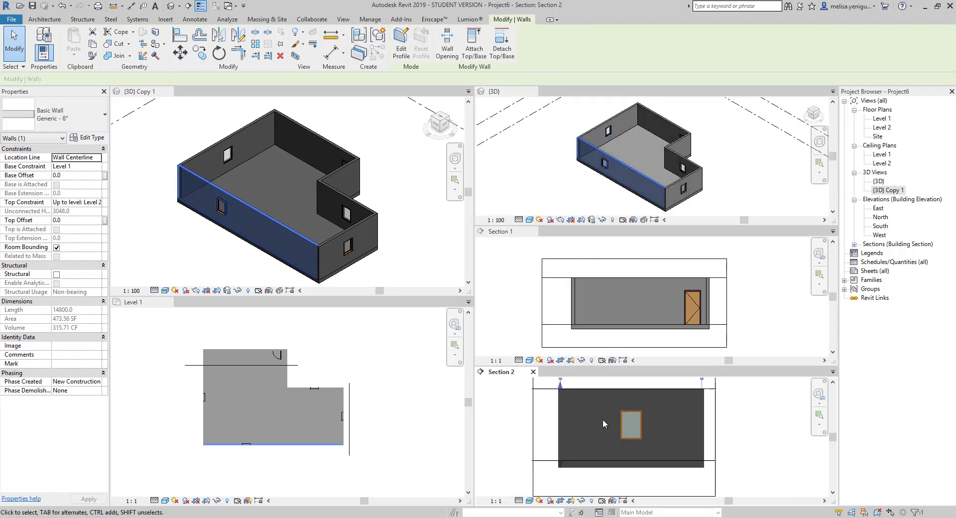
pyautogui.scroll(1, 298, 418)
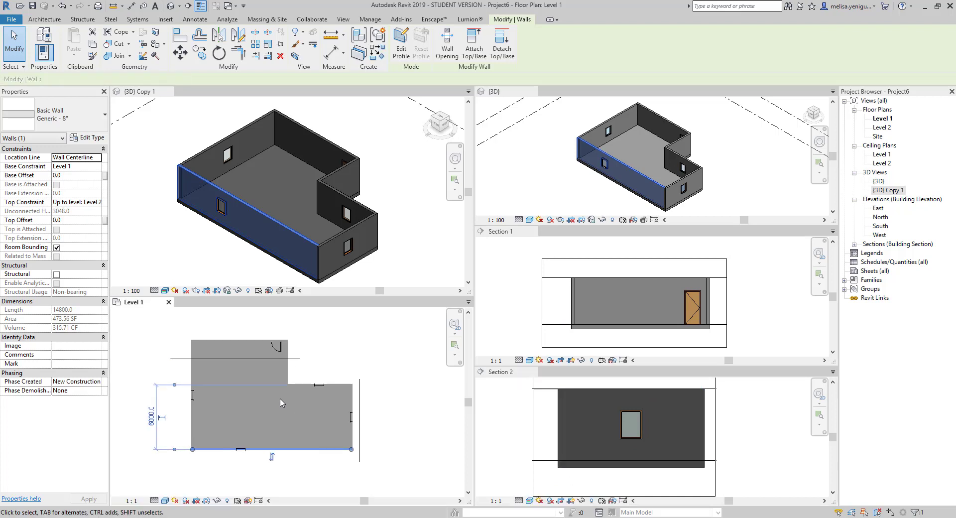
pyautogui.moveTo(280, 402); pyautogui.dragTo(280, 413, button='middle')
pyautogui.click(422, 253)
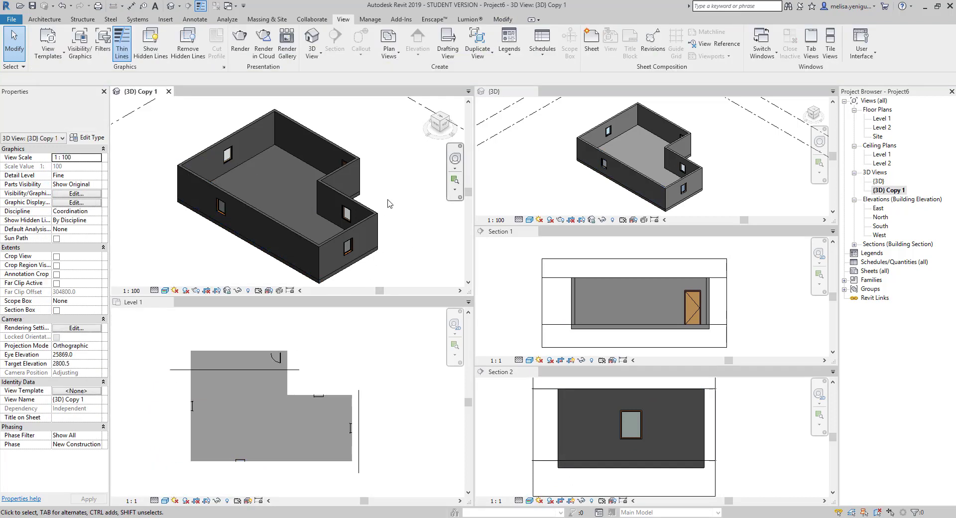
pyautogui.click(370, 20)
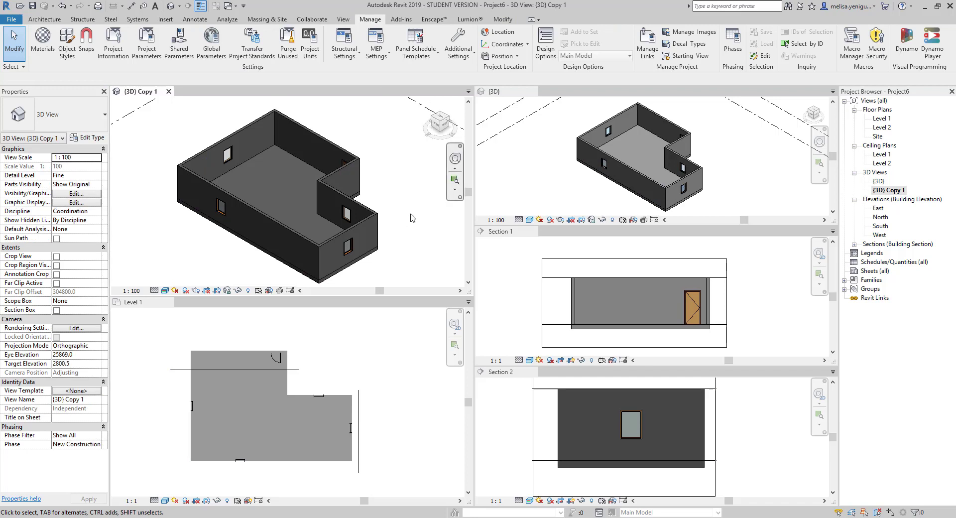
pyautogui.click(280, 217)
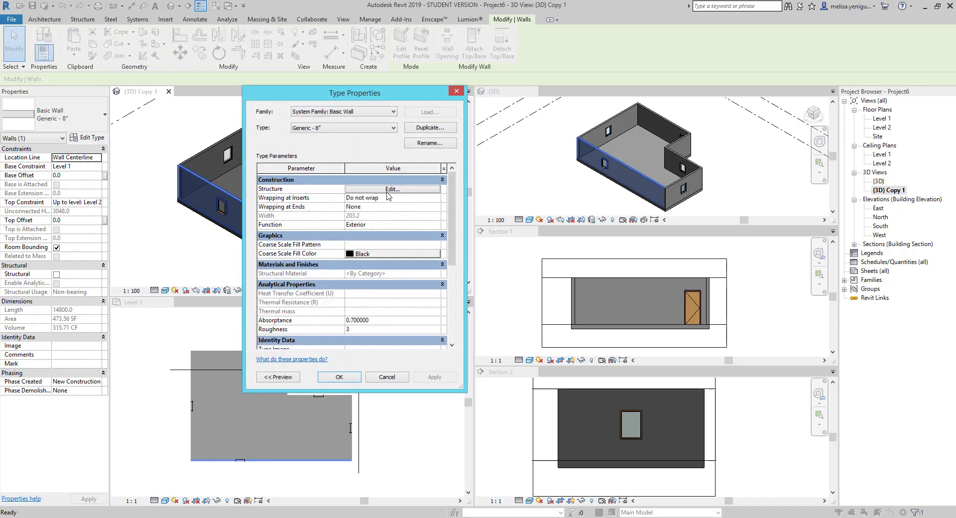
pyautogui.click(388, 190)
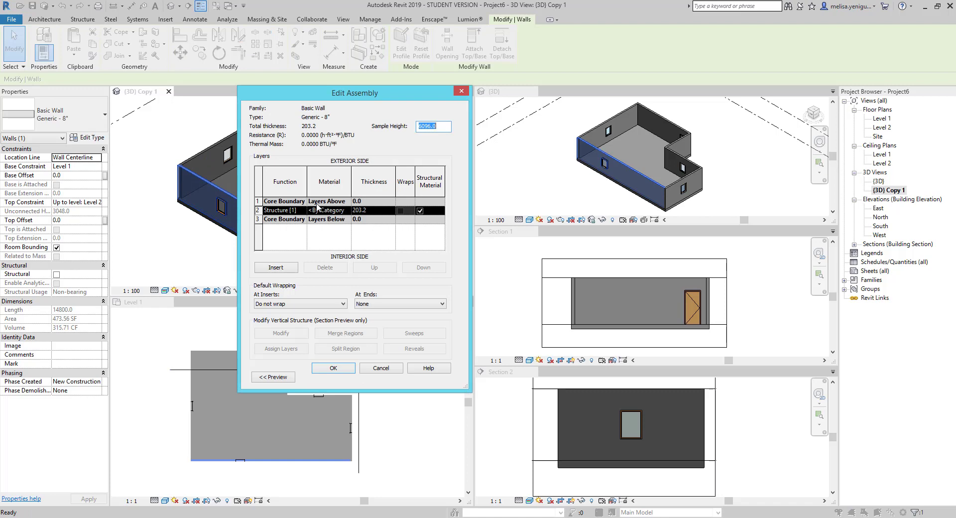
pyautogui.click(347, 210)
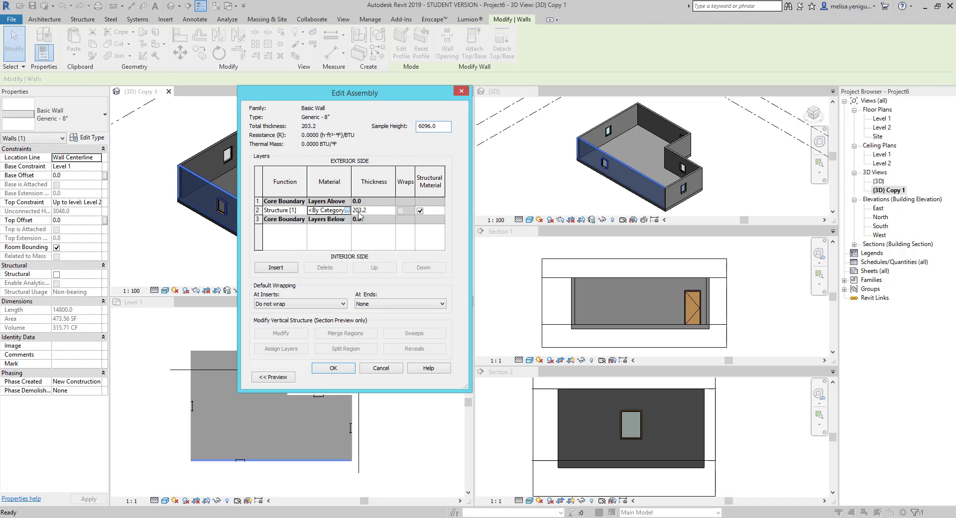
pyautogui.click(348, 210)
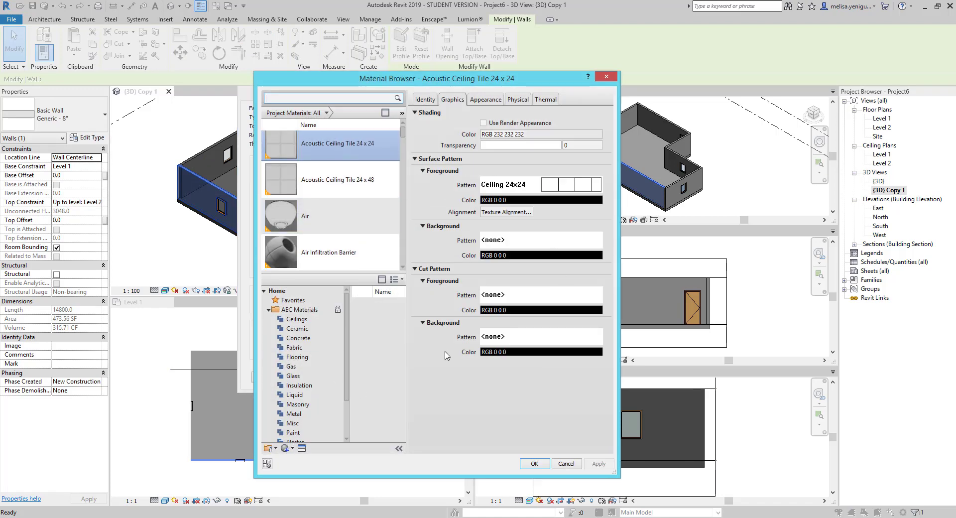
pyautogui.click(566, 463)
pyautogui.click(381, 368)
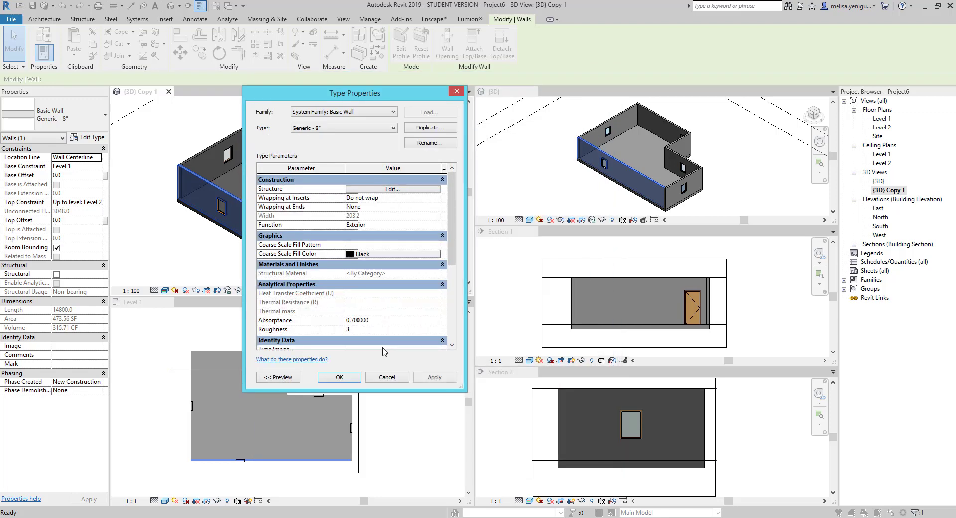
pyautogui.click(387, 377)
pyautogui.click(409, 180)
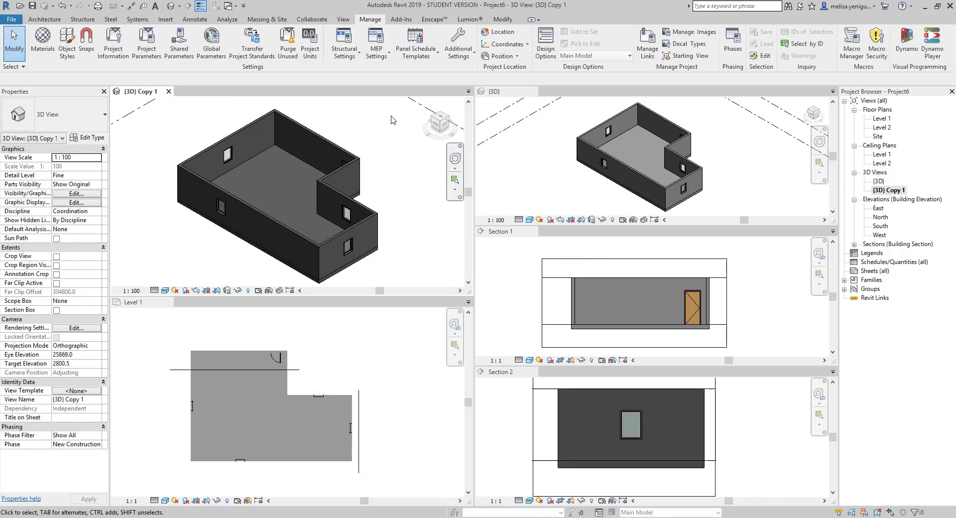
pyautogui.click(42, 42)
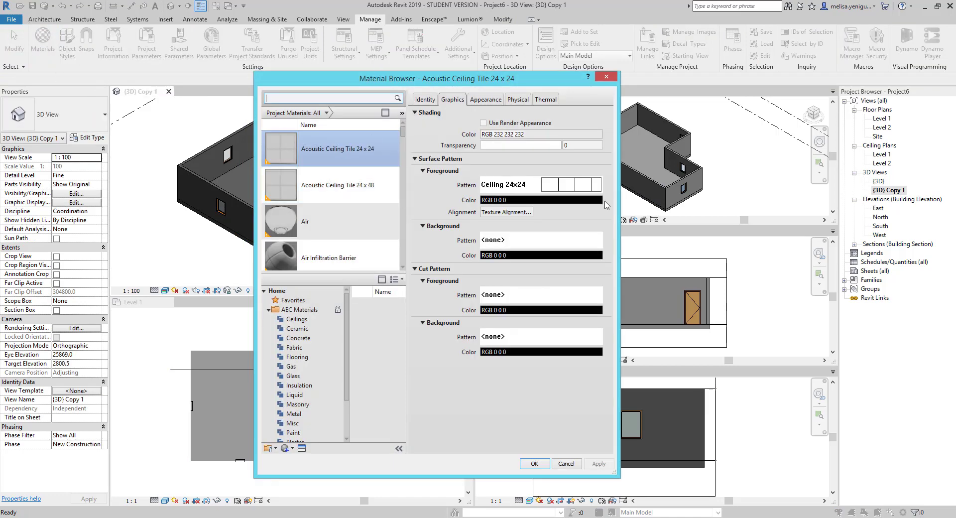
# Widen the Material Browser window and scroll through the project materials list
pyautogui.moveTo(618, 197); pyautogui.dragTo(698, 197)
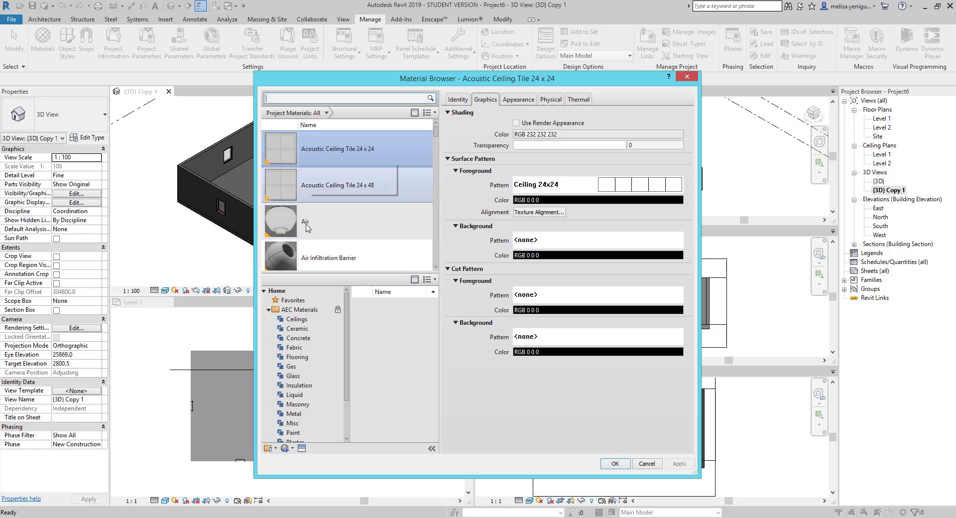
pyautogui.moveTo(437, 138)
pyautogui.mouseDown()
pyautogui.moveTo(436, 234)
pyautogui.moveTo(429, 128)
pyautogui.mouseUp()
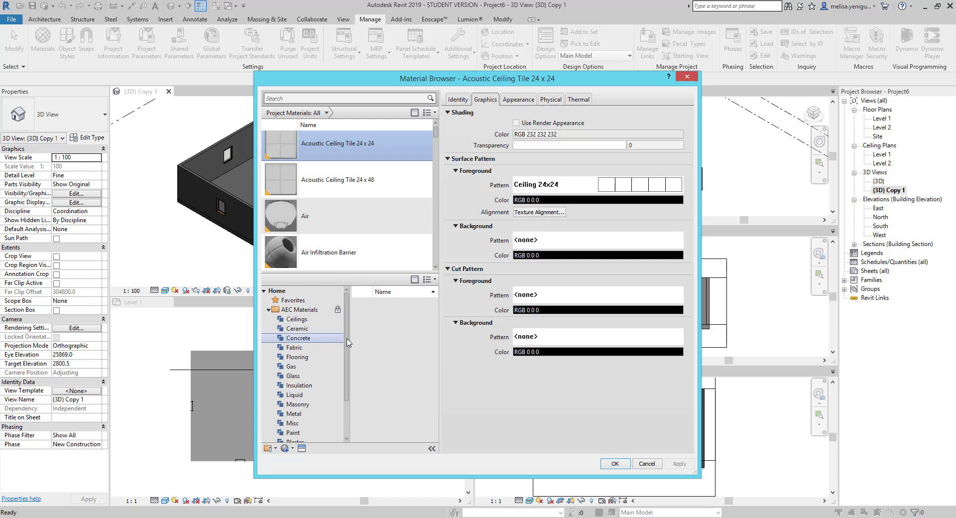
pyautogui.scroll(-1, 350, 343)
pyautogui.scroll(1, 351, 343)
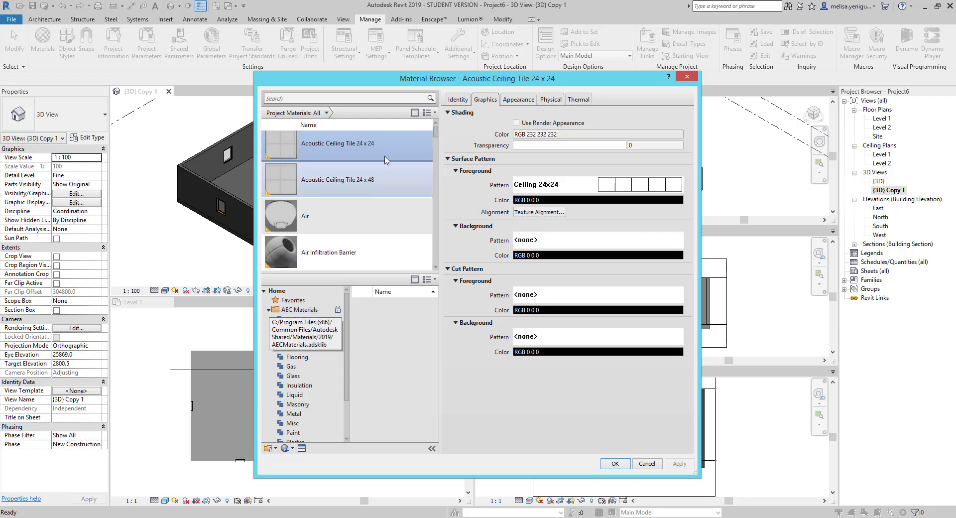
pyautogui.scroll(1, 348, 199)
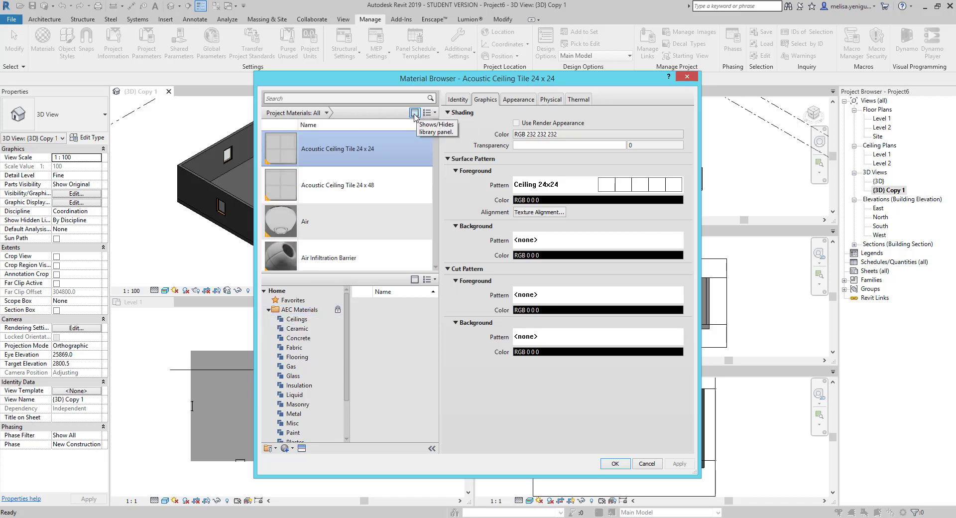
# Hide and re-show the library panel, then open the materials view options
pyautogui.click(414, 114)
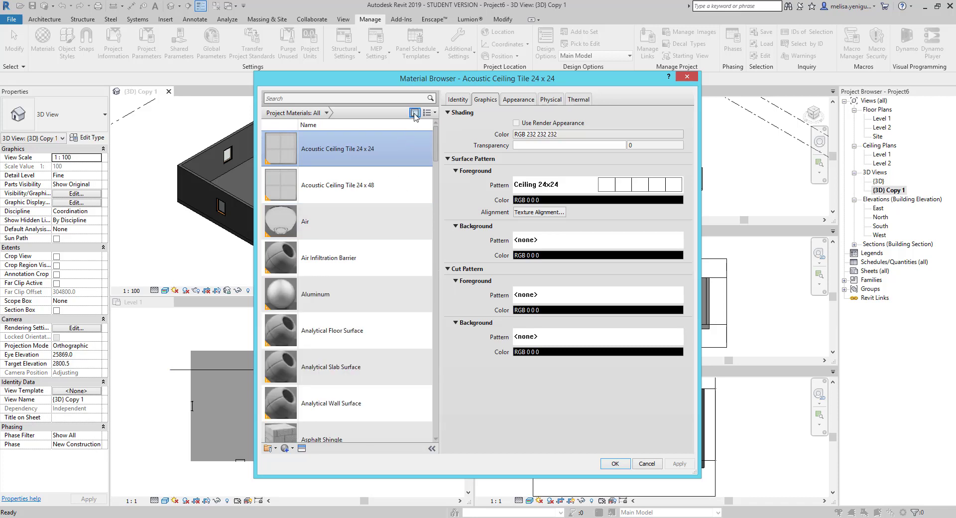
pyautogui.click(415, 114)
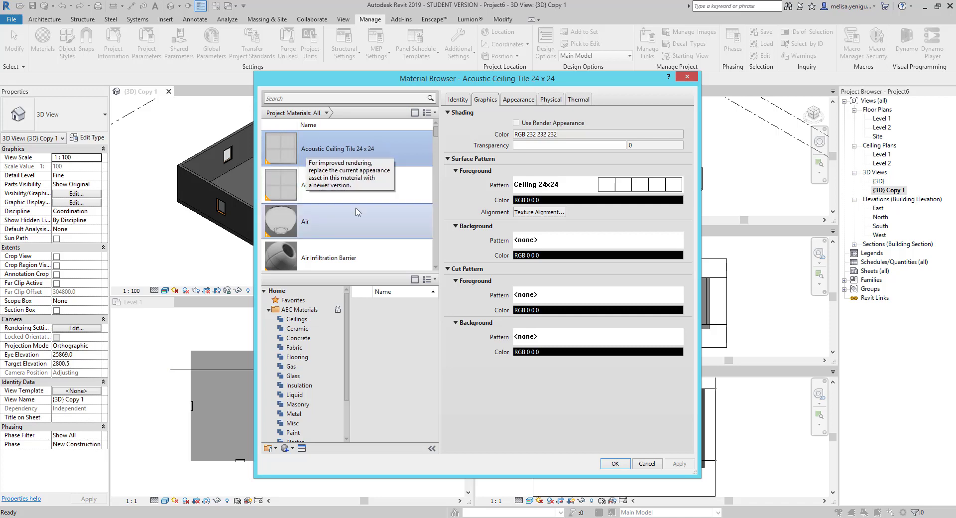
pyautogui.click(430, 115)
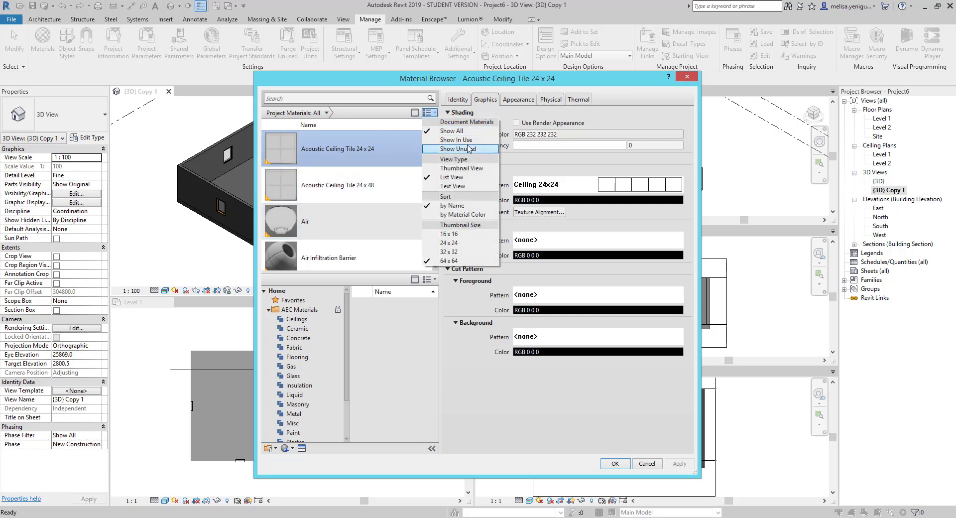
# Switch the project materials between Thumbnail, Text and List views, trying small and large thumbnails
pyautogui.click(451, 168)
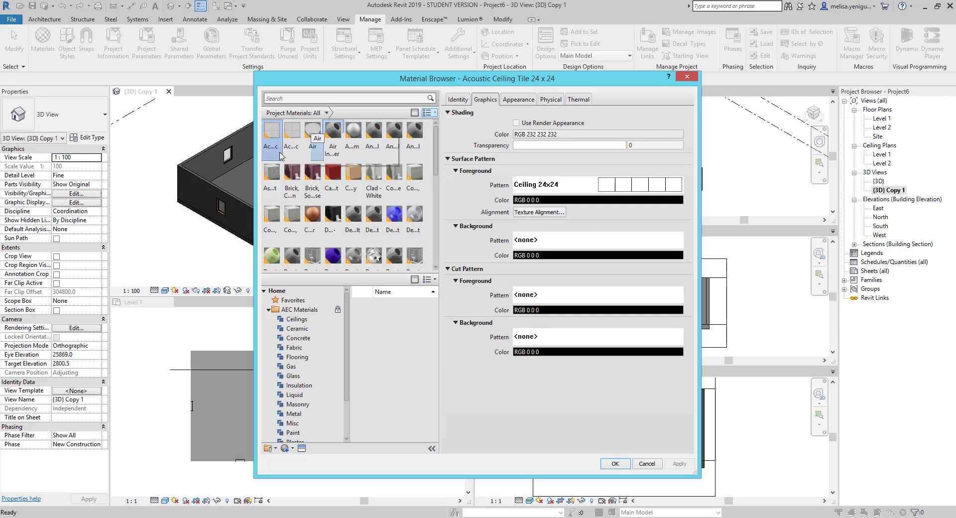
pyautogui.scroll(-1, 393, 249)
pyautogui.click(431, 114)
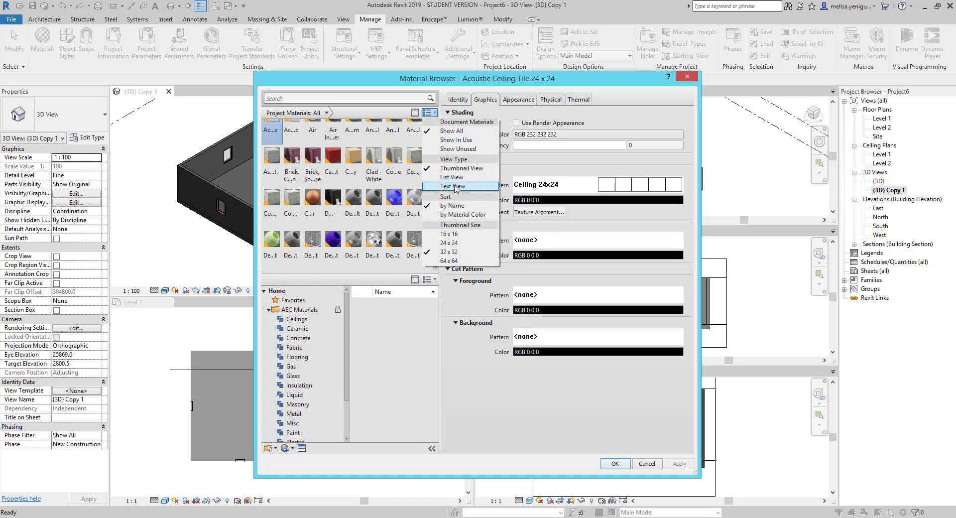
pyautogui.click(455, 187)
pyautogui.click(432, 114)
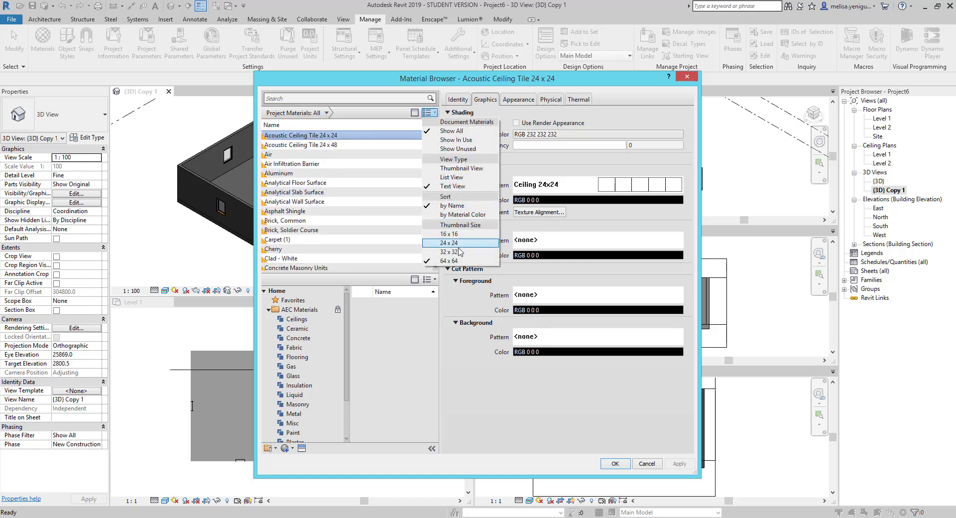
pyautogui.click(457, 178)
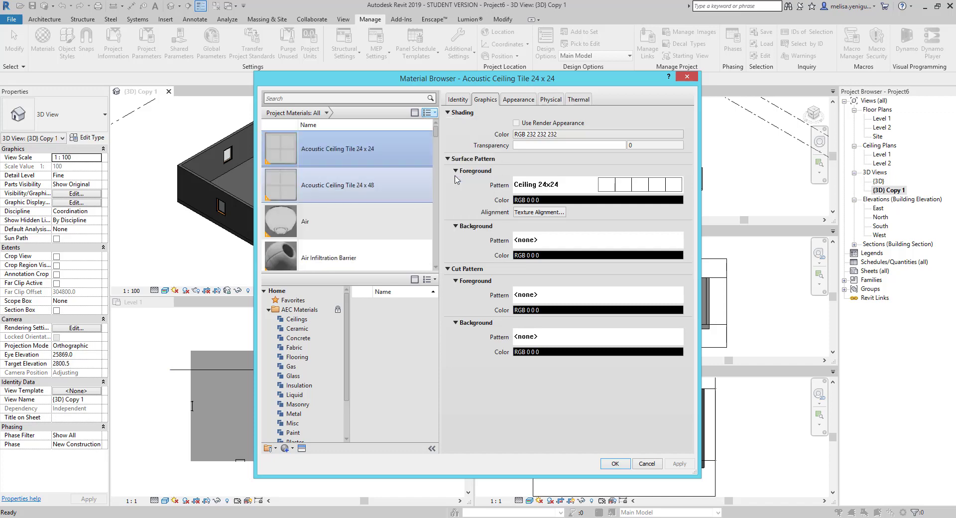
pyautogui.click(432, 113)
pyautogui.click(456, 240)
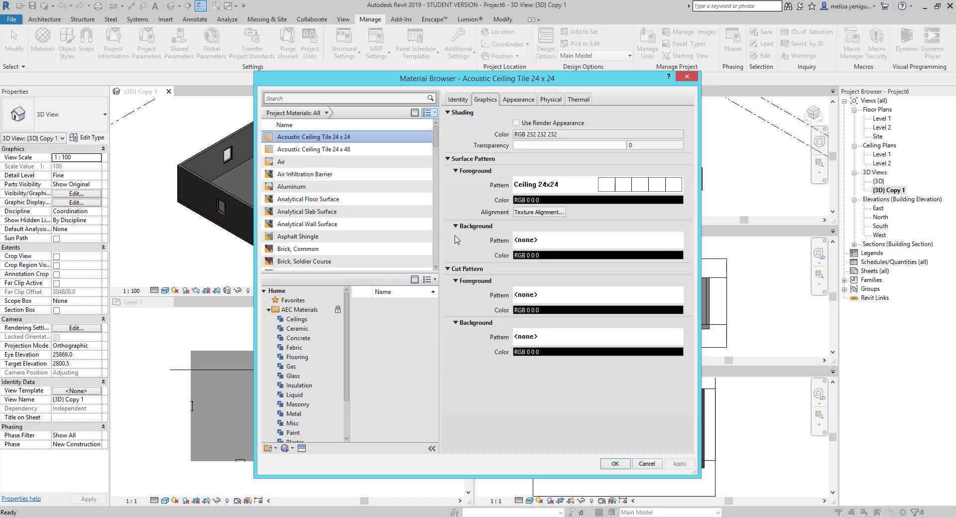
pyautogui.click(430, 113)
pyautogui.click(450, 237)
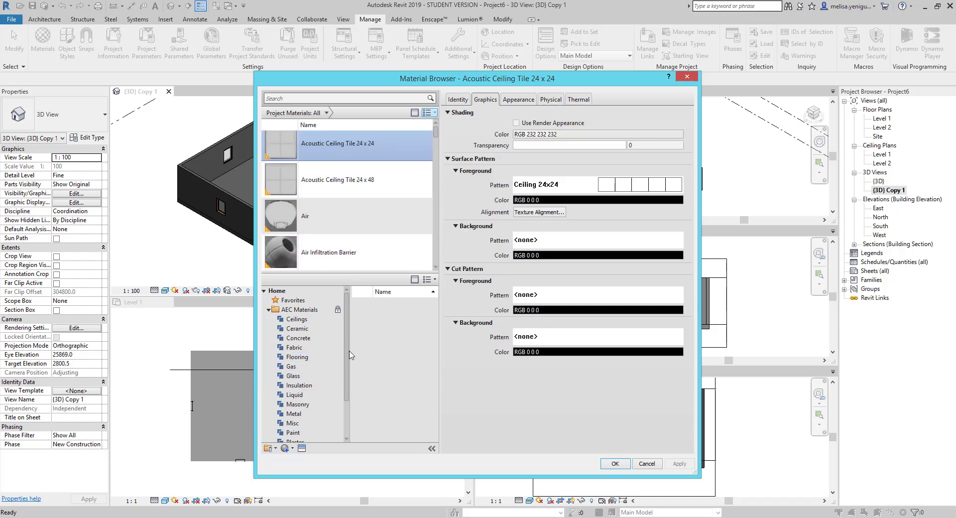
# Browse the Ceramic and Concrete categories of AEC Materials in the library panel
pyautogui.scroll(-1, 348, 375)
pyautogui.scroll(1, 349, 374)
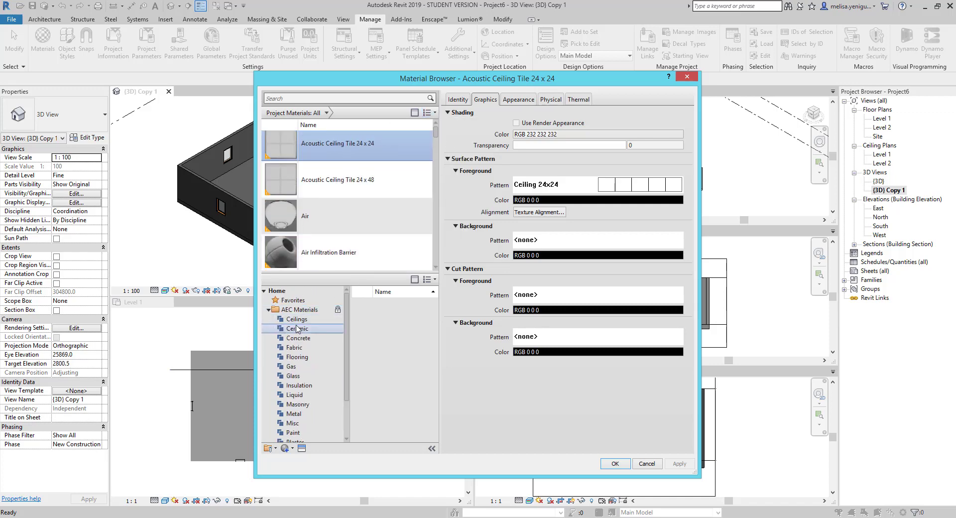
pyautogui.click(298, 329)
pyautogui.click(269, 310)
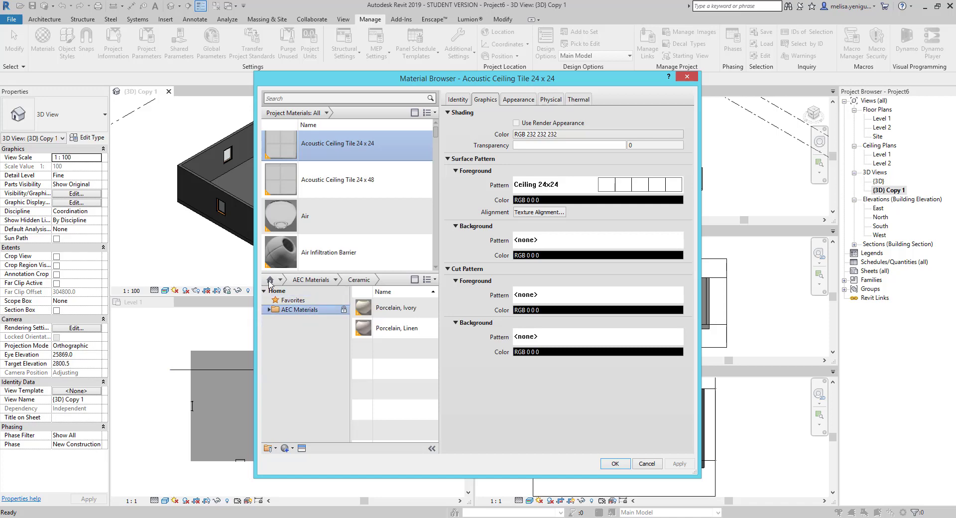
pyautogui.click(269, 310)
pyautogui.click(299, 328)
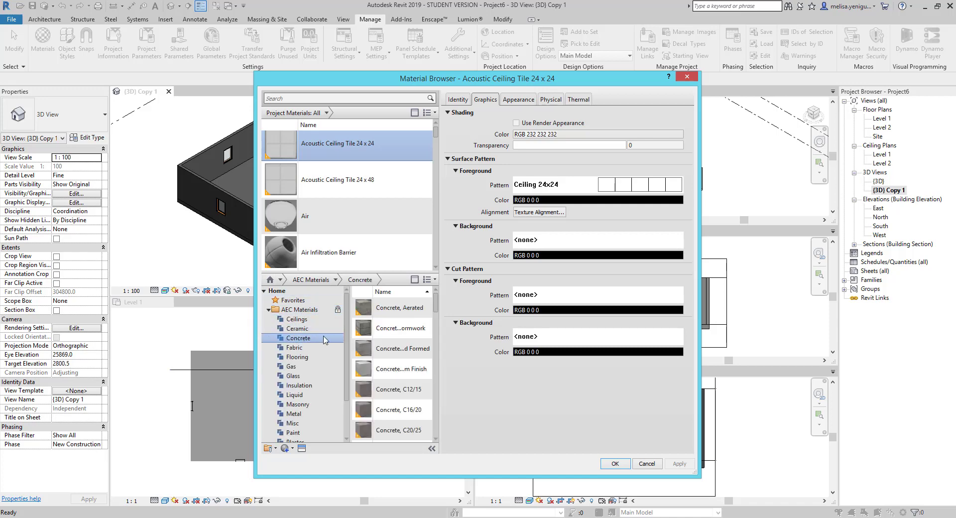
pyautogui.scroll(-3, 346, 366)
pyautogui.scroll(-1, 347, 366)
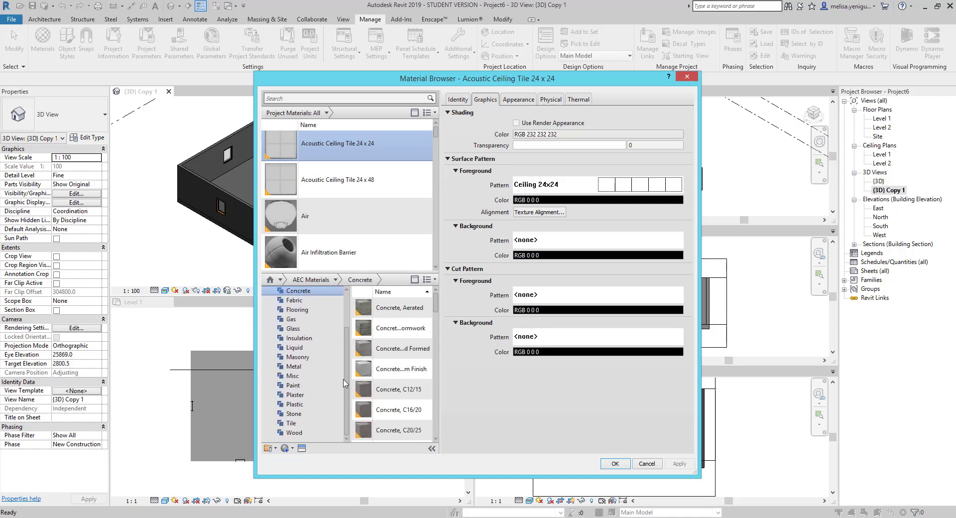
# List and scroll through the AEC Metal materials in the library
pyautogui.click(294, 366)
pyautogui.scroll(-1, 393, 359)
pyautogui.click(399, 377)
pyautogui.scroll(-2, 399, 378)
pyautogui.scroll(-2, 398, 376)
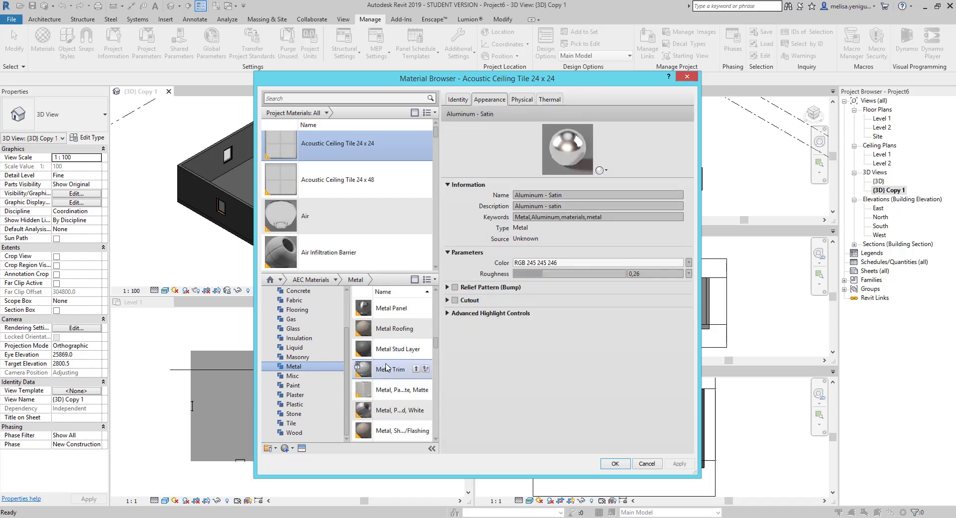
pyautogui.scroll(-2, 397, 375)
pyautogui.scroll(-2, 397, 373)
pyautogui.scroll(3, 395, 372)
pyautogui.scroll(3, 396, 371)
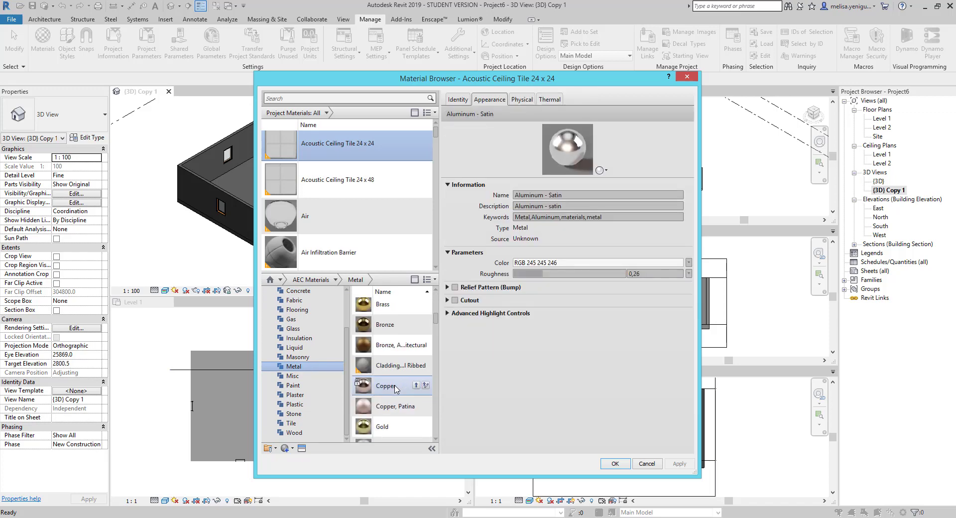
pyautogui.scroll(3, 396, 369)
# Toggle the library view options and category tree, collapse AEC Materials, and open the Asset Browser
pyautogui.click(432, 280)
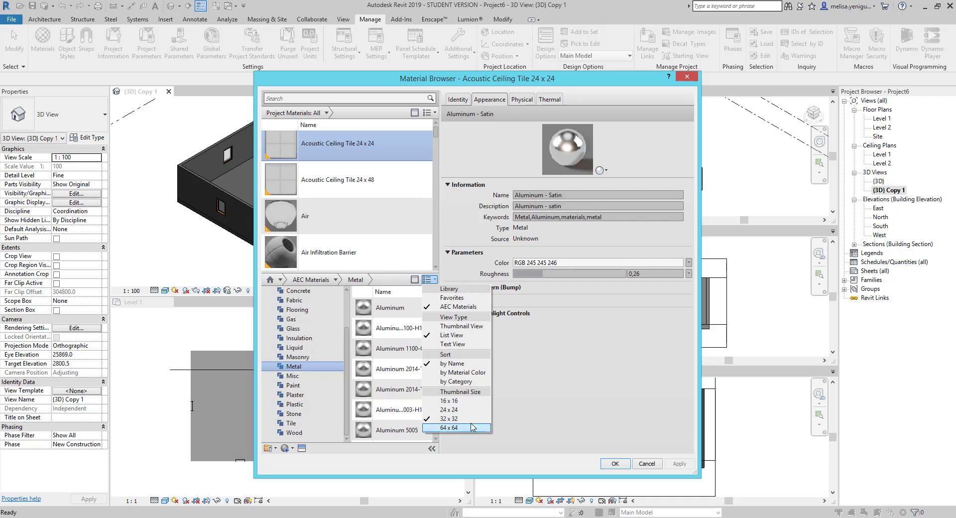
pyautogui.click(403, 283)
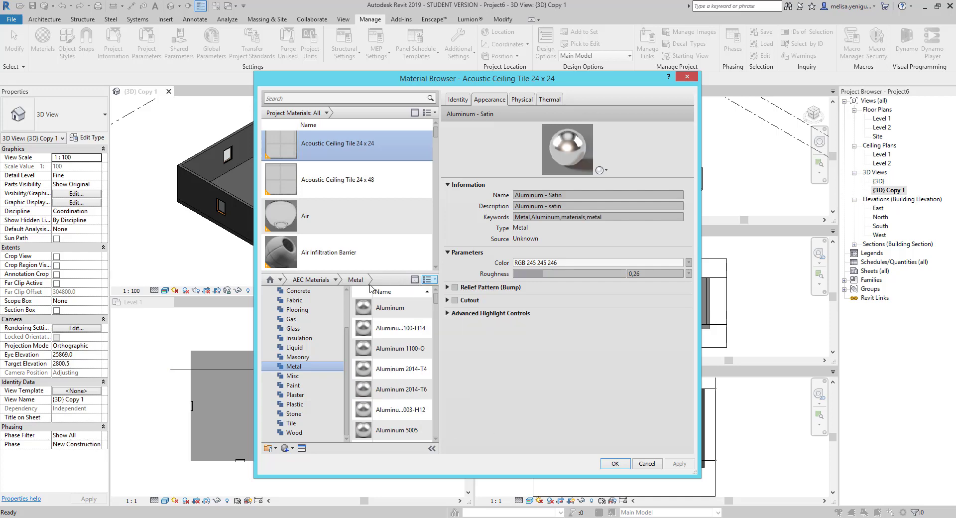
pyautogui.click(414, 282)
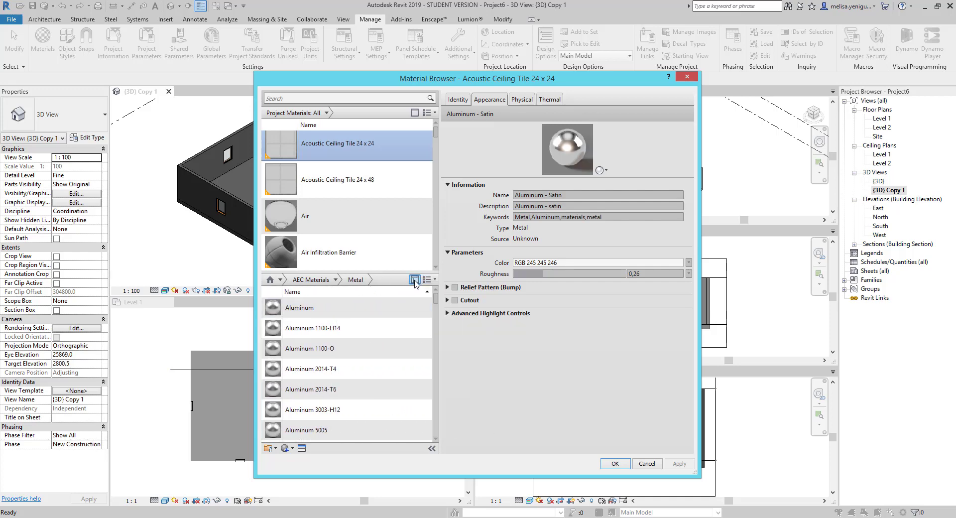
pyautogui.click(414, 282)
pyautogui.scroll(1, 315, 381)
pyautogui.scroll(2, 313, 369)
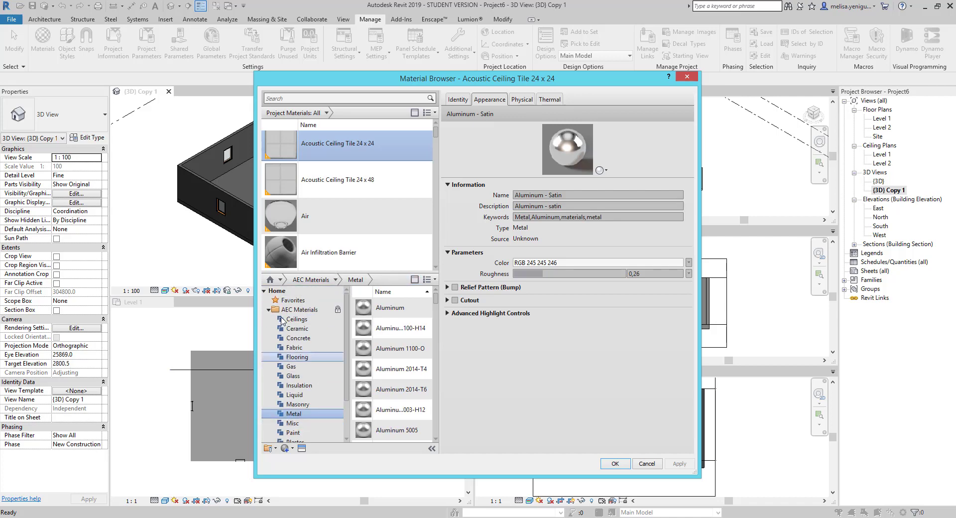
pyautogui.click(269, 309)
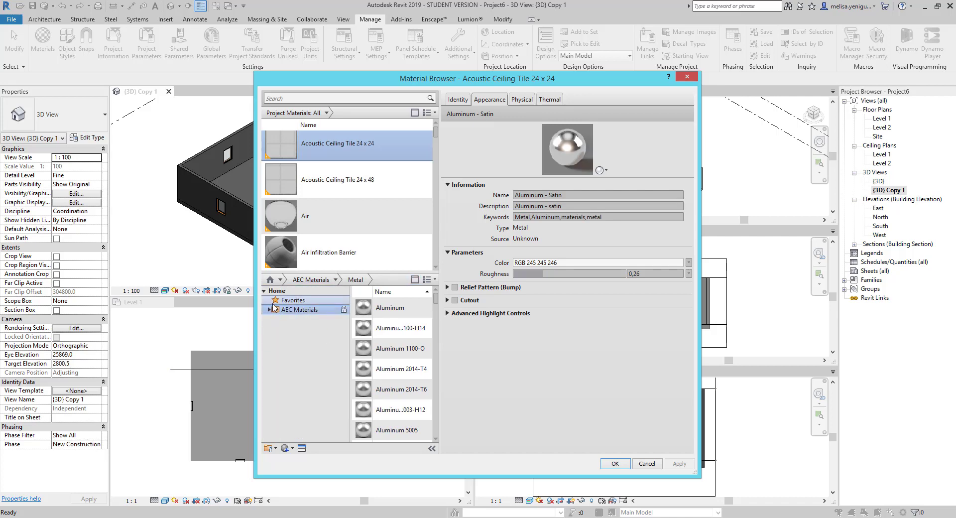
pyautogui.click(301, 448)
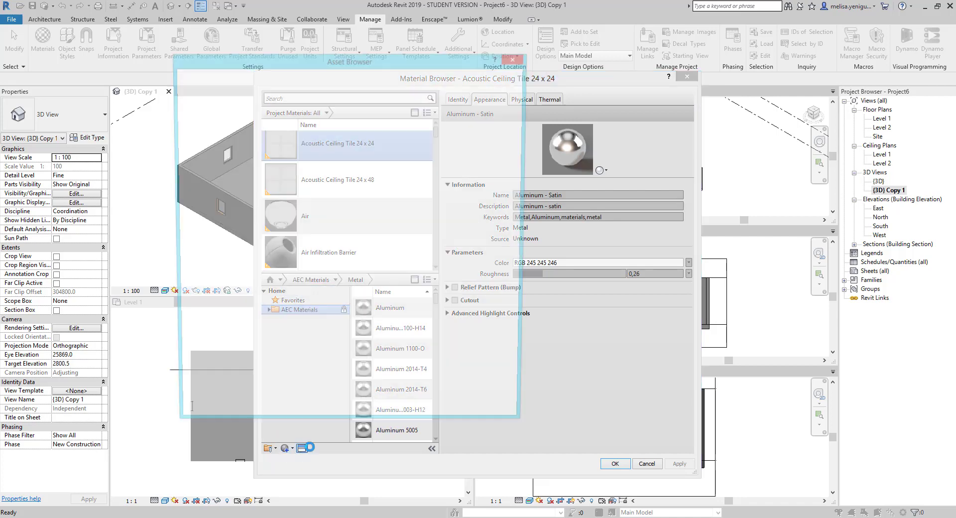
# Move the Asset Browser aside and browse Autodesk Physical Assets and PhysicalMaterial_Structural_US
pyautogui.moveTo(301, 60); pyautogui.dragTo(658, 92)
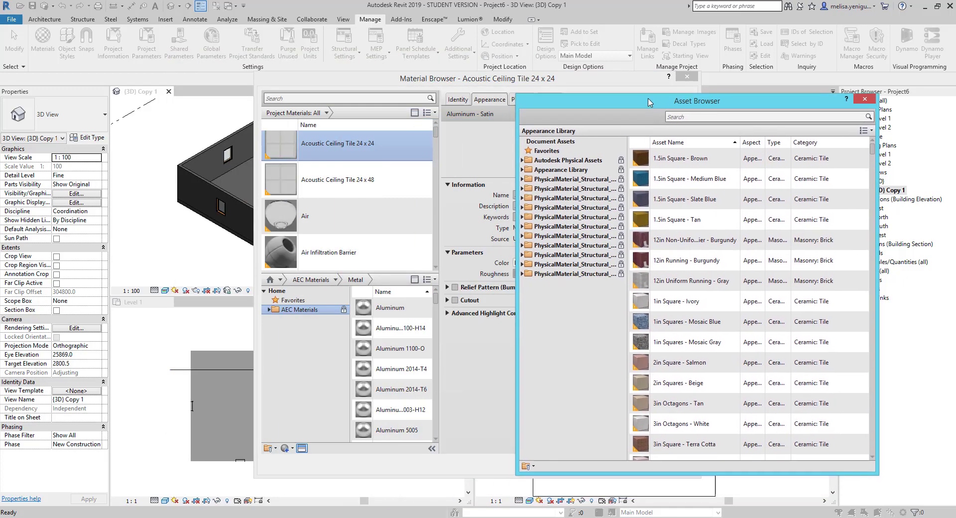
pyautogui.click(577, 149)
pyautogui.click(573, 263)
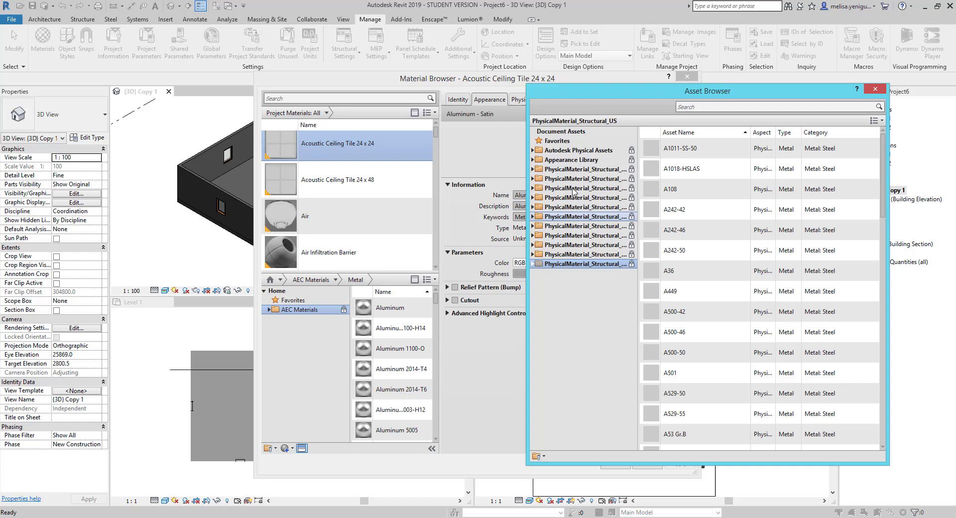
pyautogui.click(571, 151)
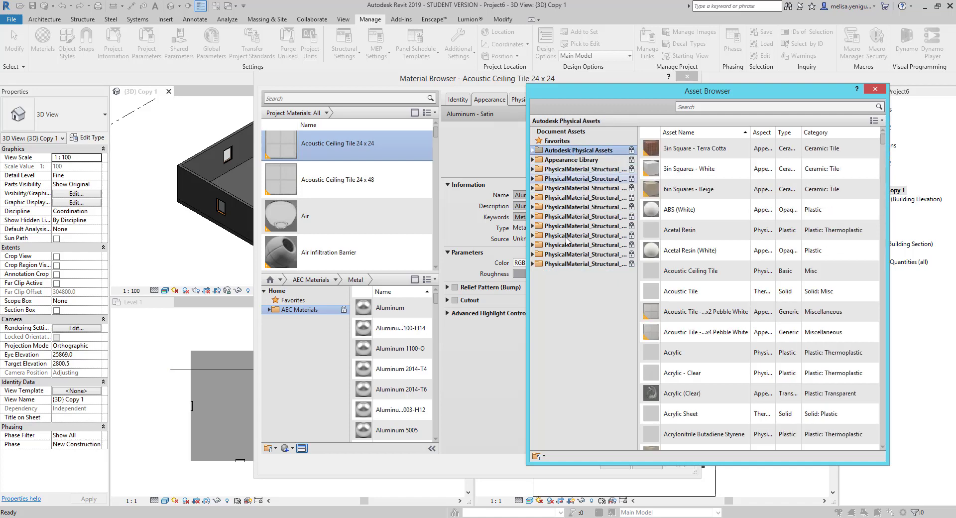
pyautogui.click(573, 264)
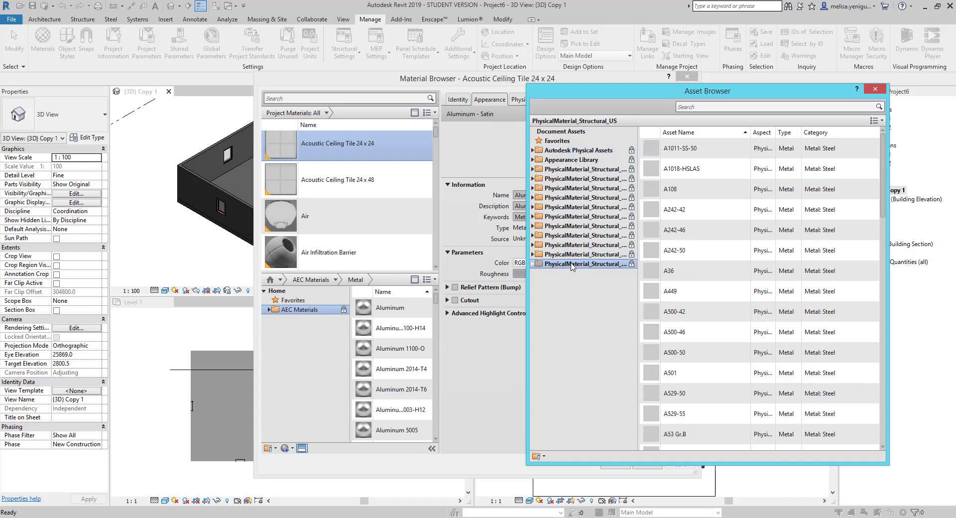
pyautogui.click(577, 152)
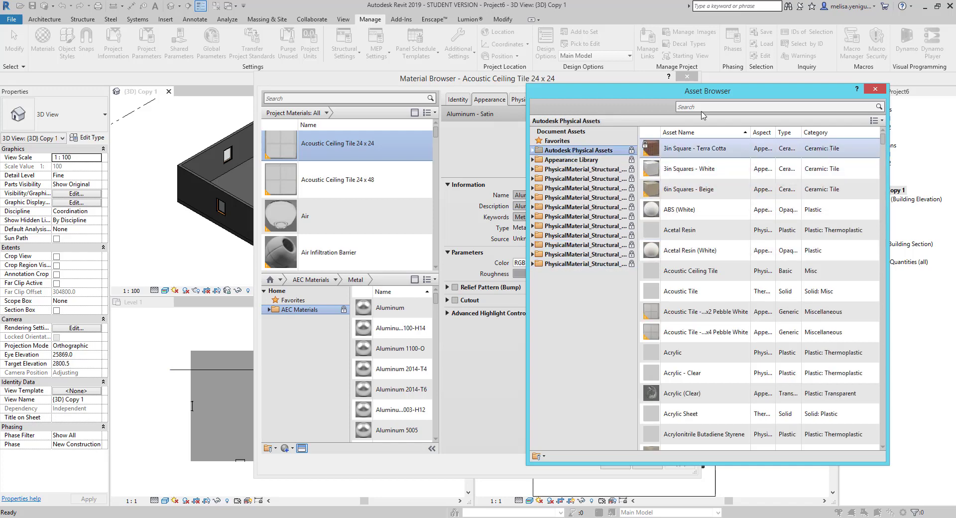
# Shift the Asset Browser again, close it, and return to the Material Browser
pyautogui.moveTo(597, 94)
pyautogui.mouseDown()
pyautogui.moveTo(680, 75)
pyautogui.moveTo(577, 94)
pyautogui.mouseUp()
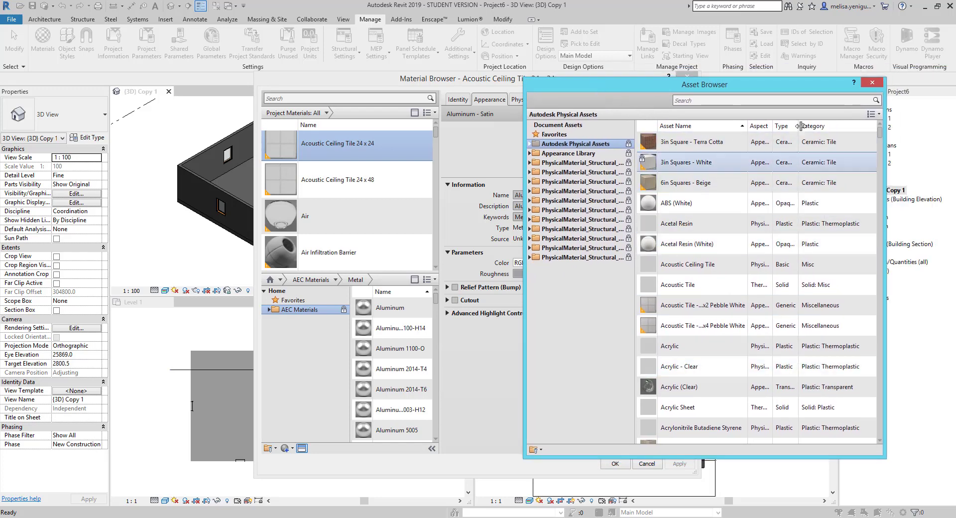
pyautogui.click(872, 83)
pyautogui.click(300, 338)
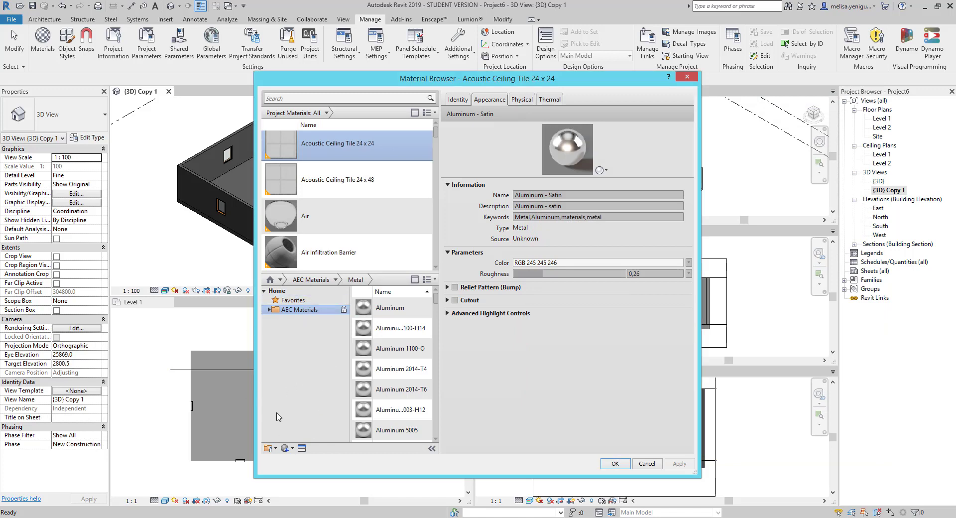
# Attempt to create a new material library named melisa2, dismissing the resulting errors
pyautogui.click(273, 450)
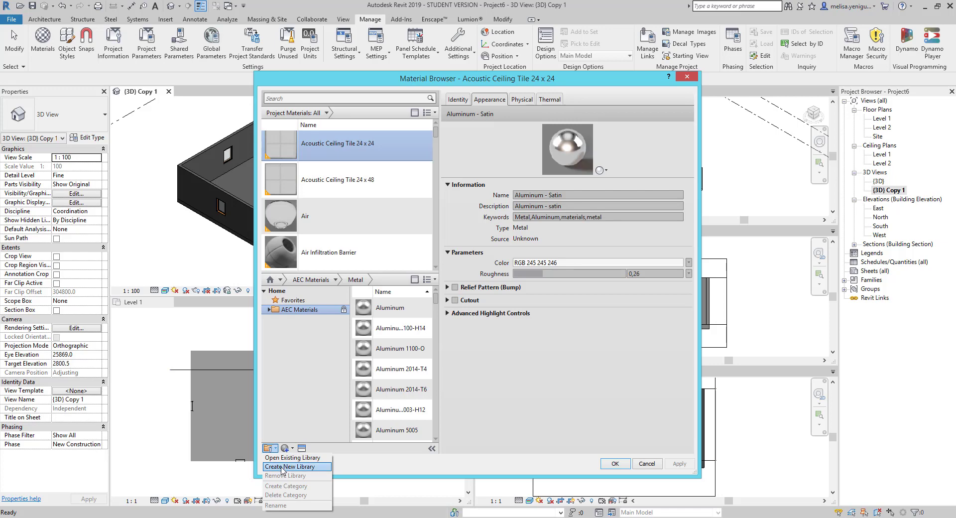
pyautogui.click(282, 468)
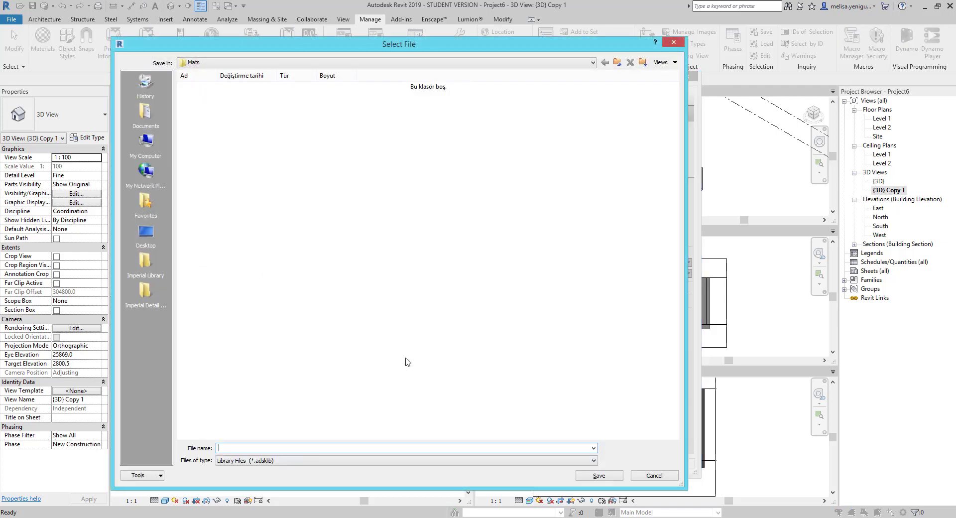
pyautogui.write('melisa')
pyautogui.press('Return')
pyautogui.click(554, 278)
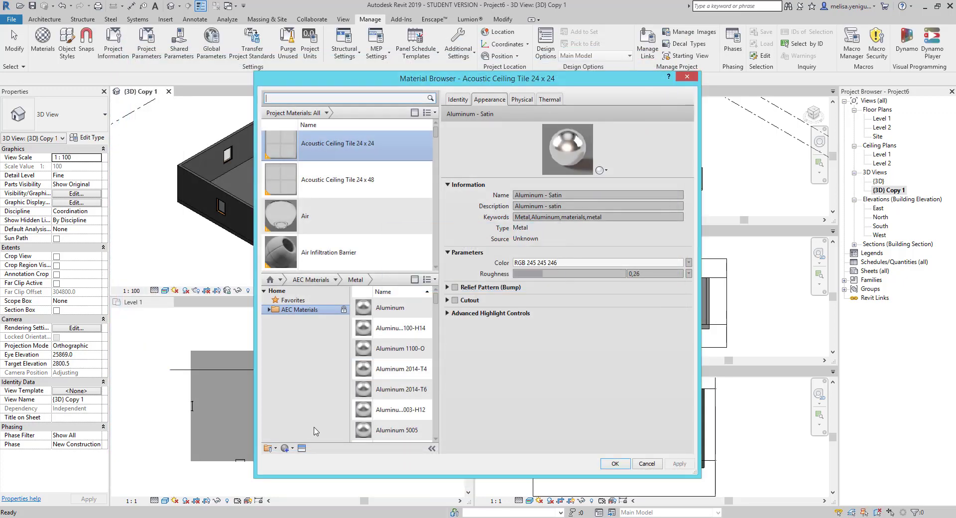
pyautogui.click(282, 448)
pyautogui.click(298, 465)
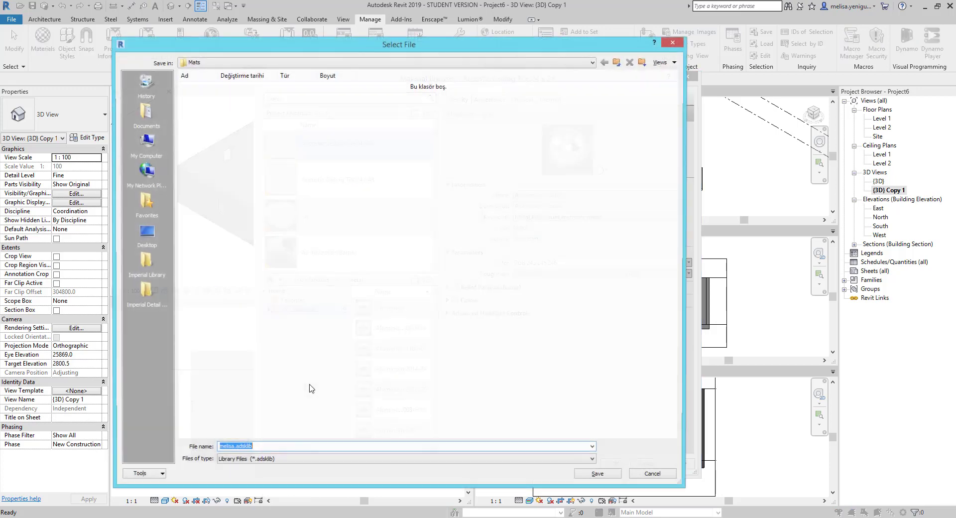
pyautogui.write('melisa2')
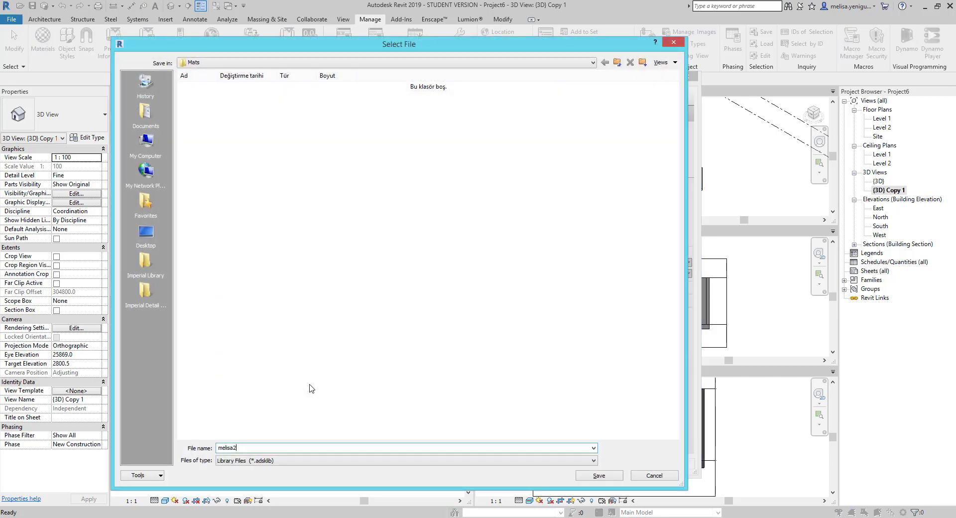
pyautogui.press('Return')
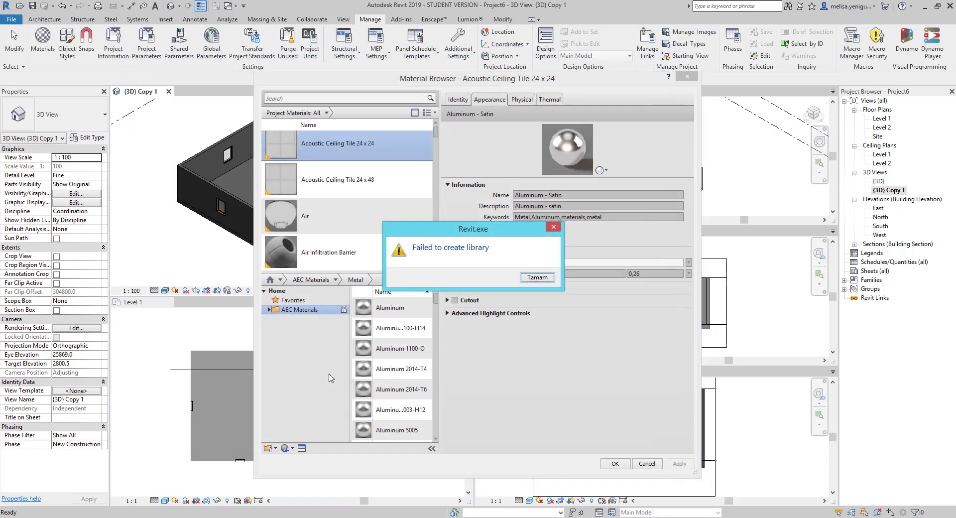
pyautogui.press('Return')
# Create the new library again, saving it to the Desktop as melisa5
pyautogui.click(269, 448)
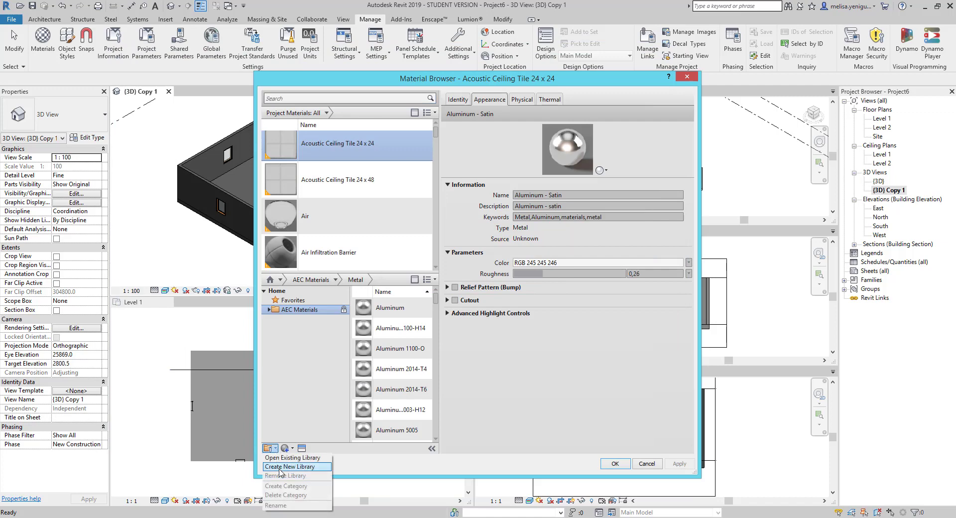
pyautogui.click(299, 464)
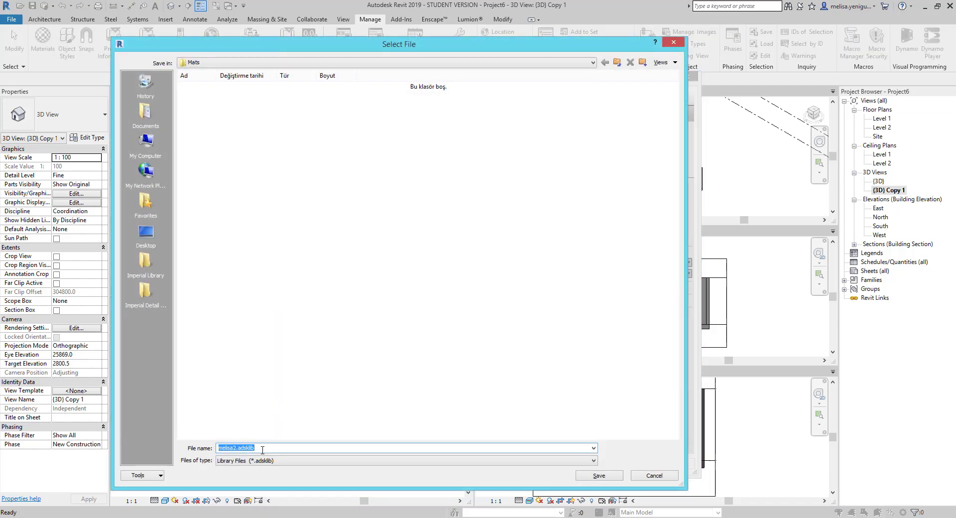
pyautogui.write('melisa5')
pyautogui.click(144, 244)
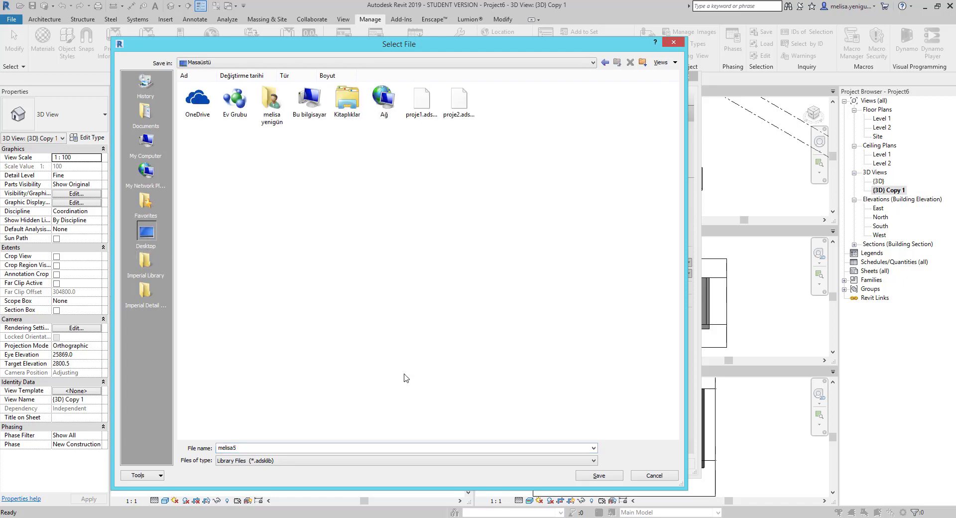
pyautogui.click(594, 477)
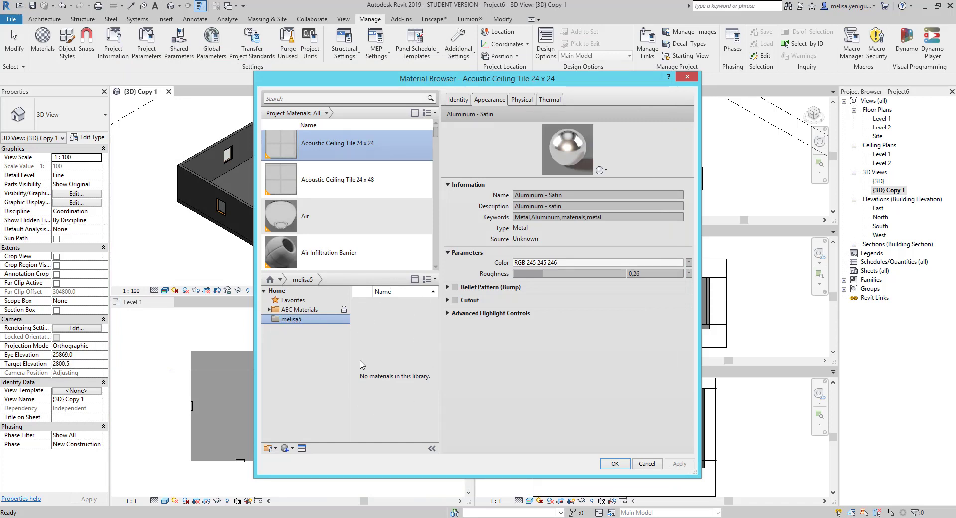
pyautogui.click(269, 310)
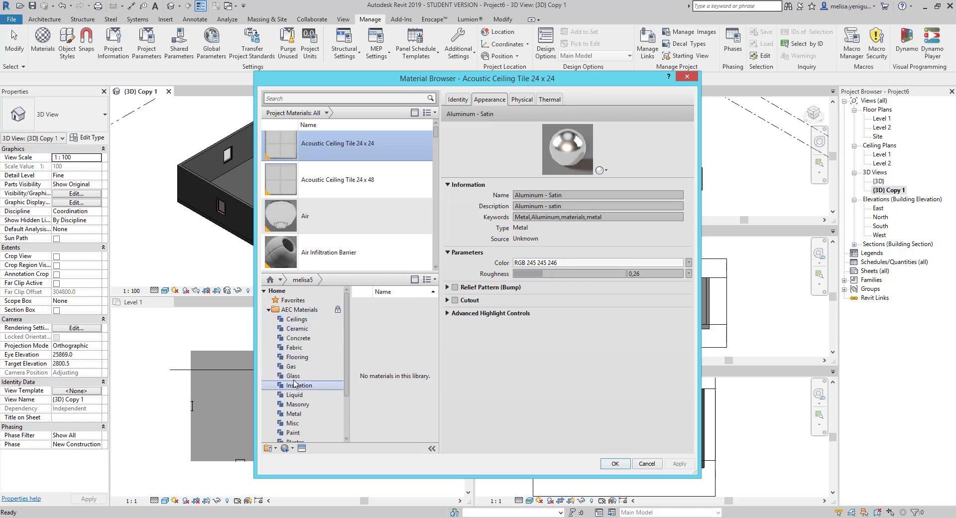
pyautogui.click(298, 414)
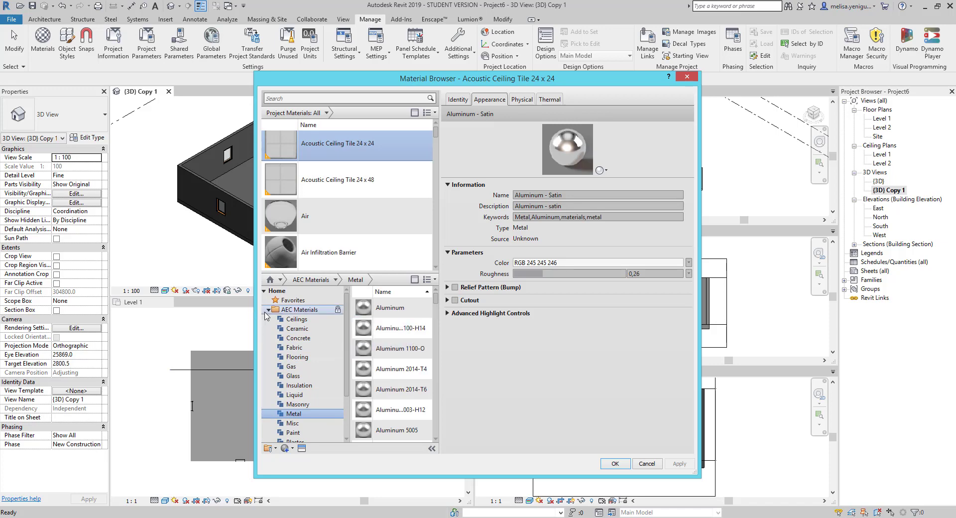
pyautogui.click(299, 310)
pyautogui.click(295, 414)
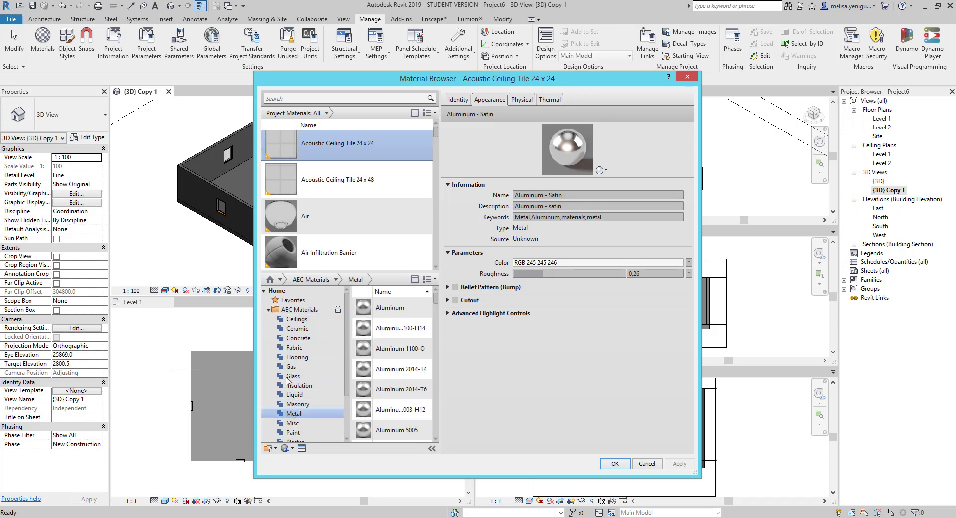
pyautogui.click(268, 310)
pyautogui.moveTo(398, 348)
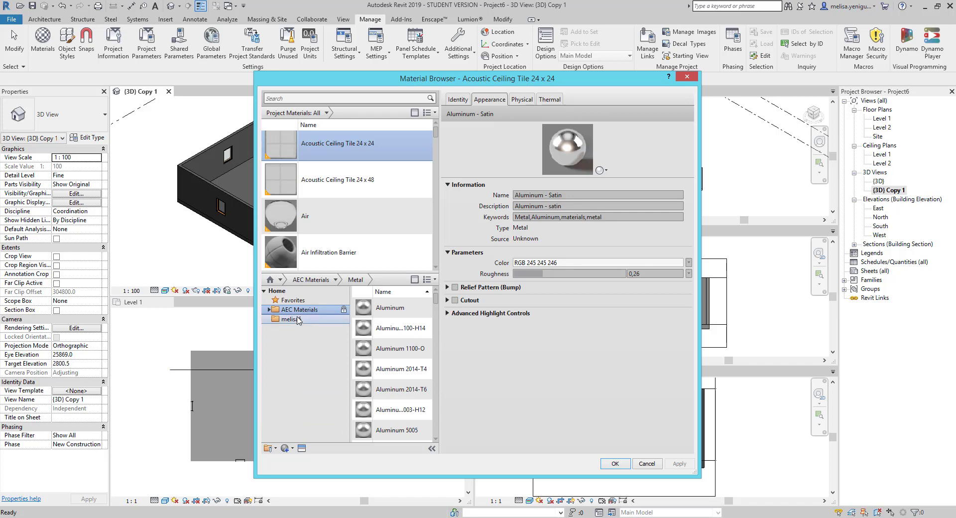
pyautogui.scroll(-5, 397, 357)
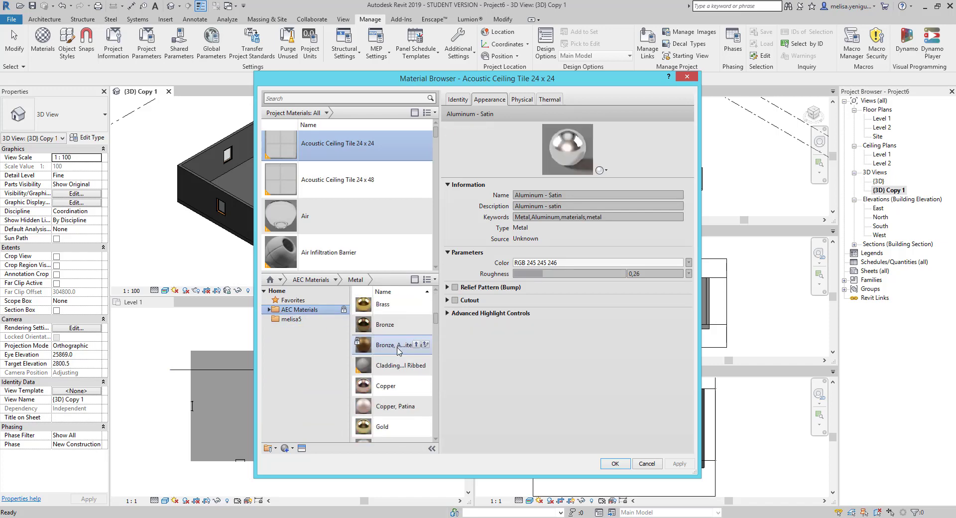
pyautogui.scroll(5, 398, 350)
pyautogui.moveTo(383, 411); pyautogui.dragTo(294, 324)
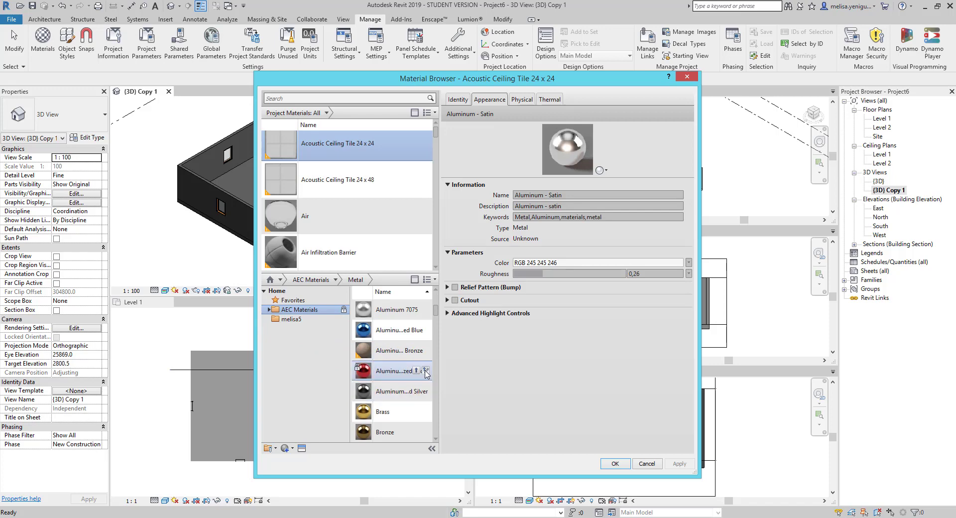
pyautogui.scroll(1, 331, 234)
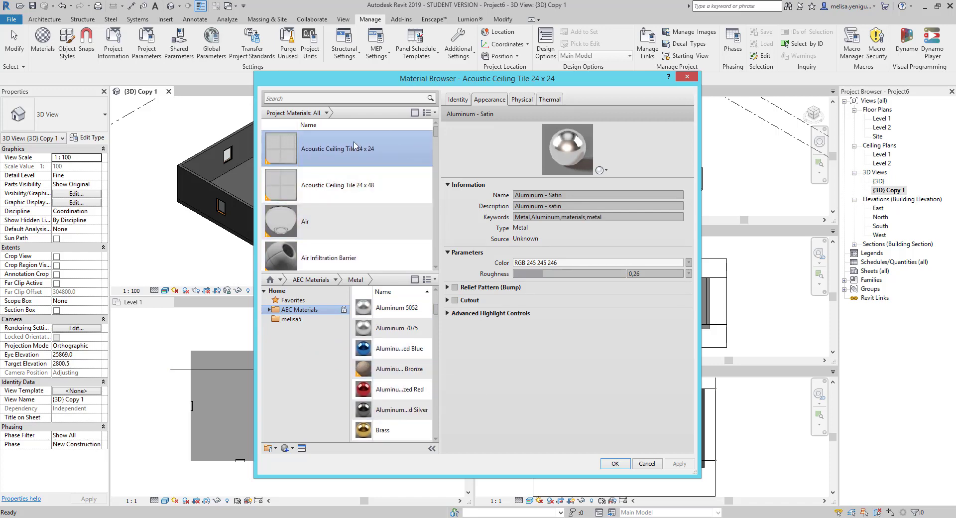
pyautogui.scroll(-1, 349, 165)
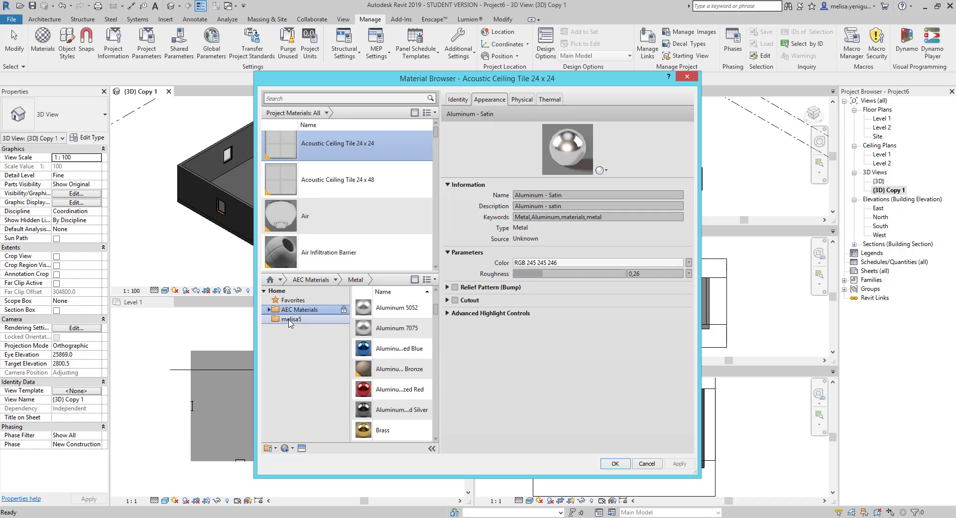
pyautogui.rightClick(291, 322)
pyautogui.click(269, 309)
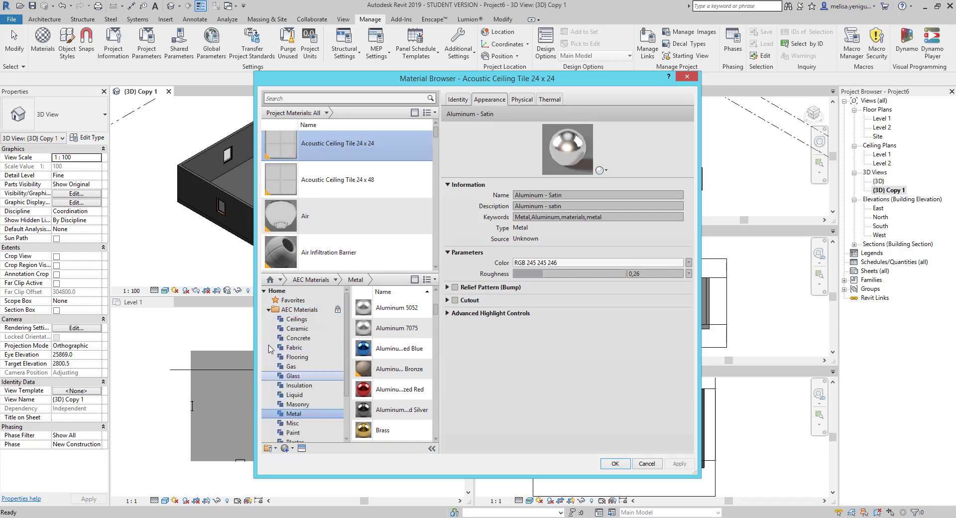
pyautogui.click(269, 309)
pyautogui.click(295, 323)
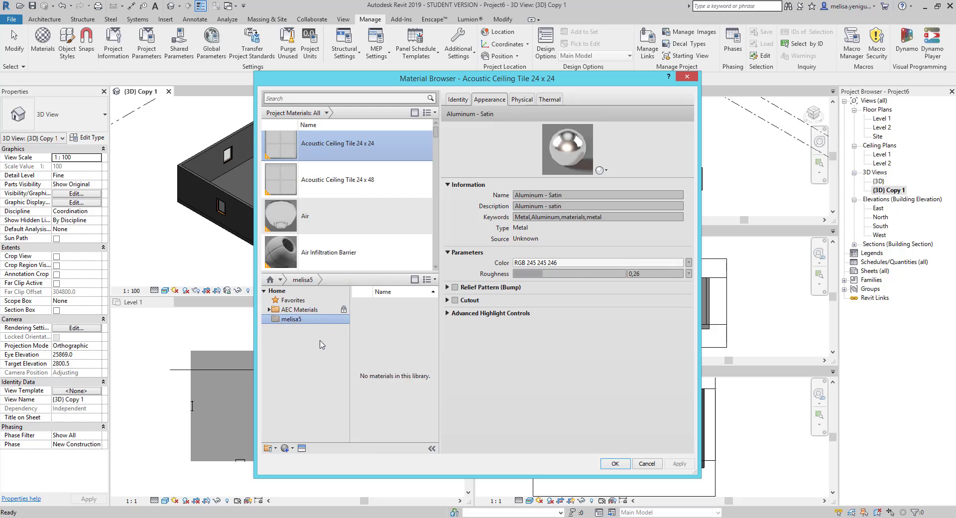
# Add the categories Borular and Duvarlar to the melisa5 library
pyautogui.rightClick(300, 324)
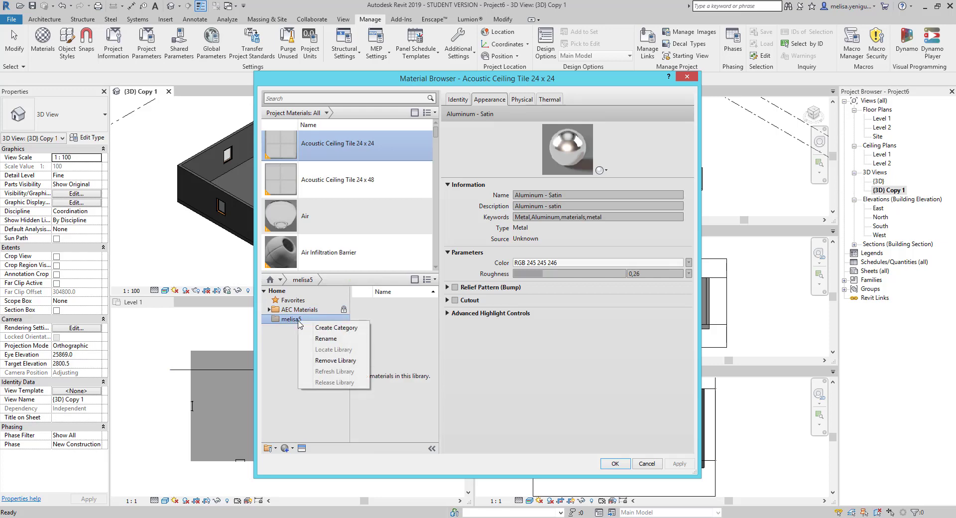
pyautogui.click(337, 328)
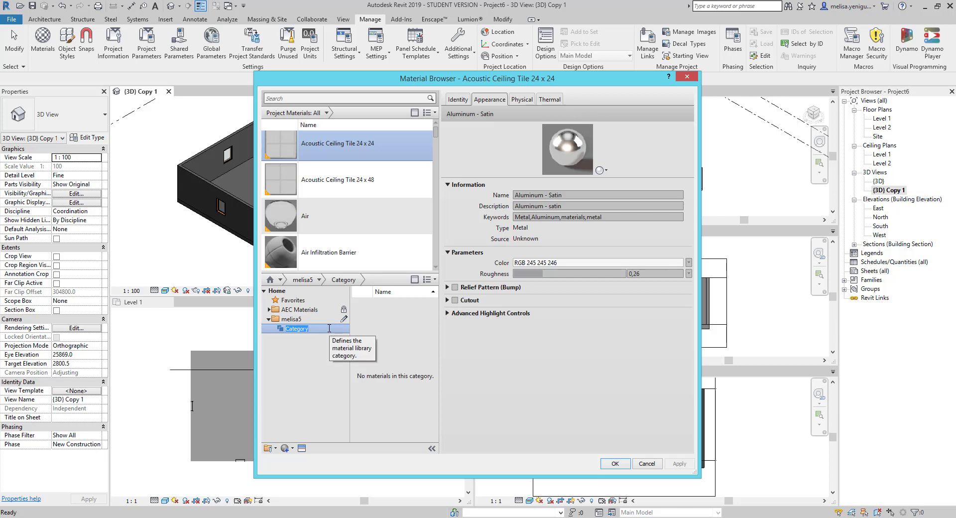
pyautogui.write('Boru')
pyautogui.press('Return')
pyautogui.rightClick(320, 331)
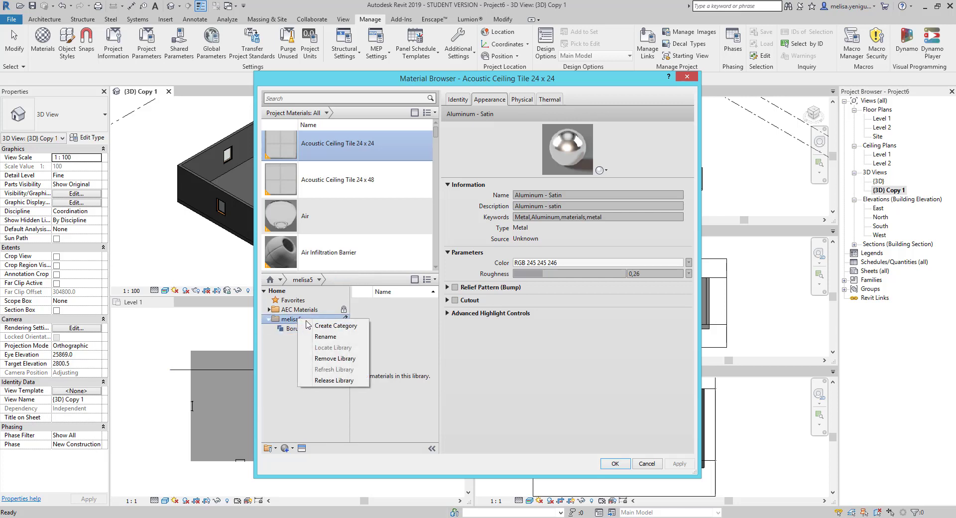
pyautogui.click(340, 330)
pyautogui.write('Duvarlar')
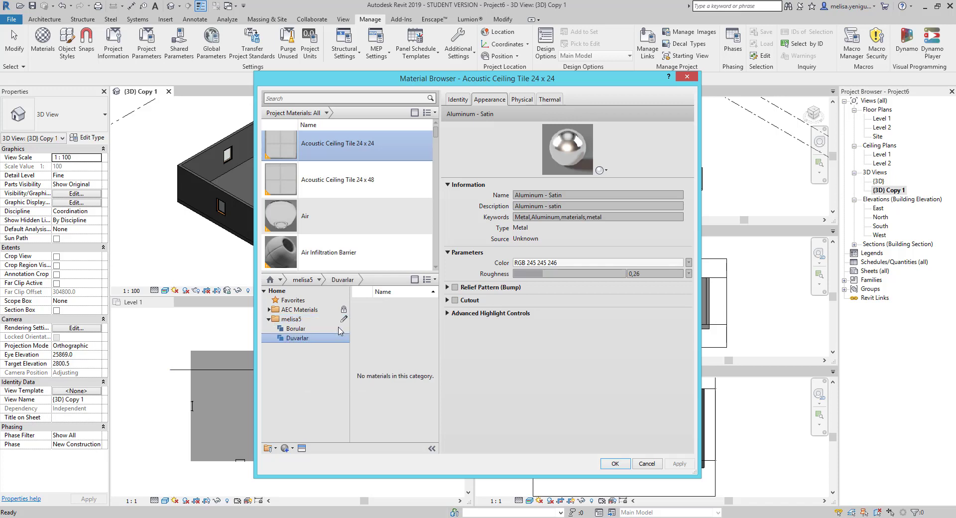
# Check the Borular and Duvarlar categories, select Borular, and expand AEC Materials
pyautogui.click(310, 331)
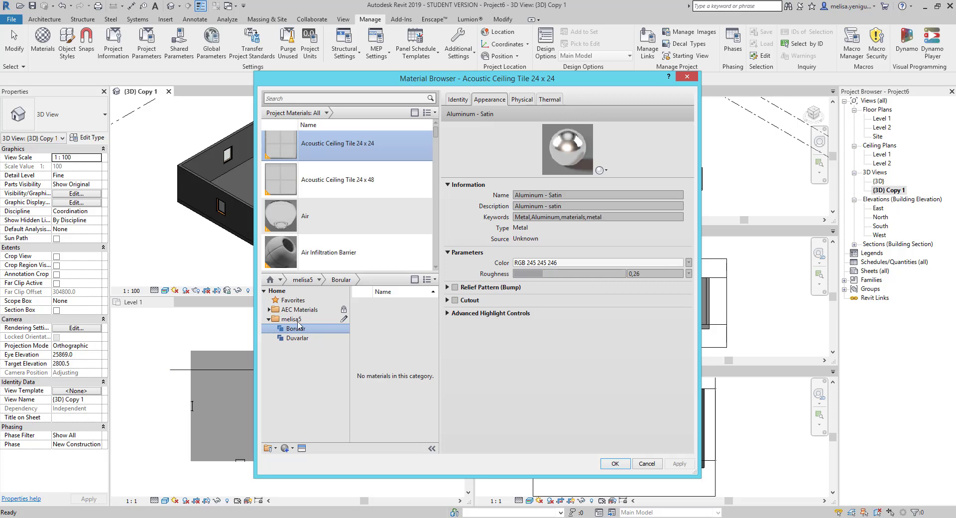
pyautogui.click(292, 319)
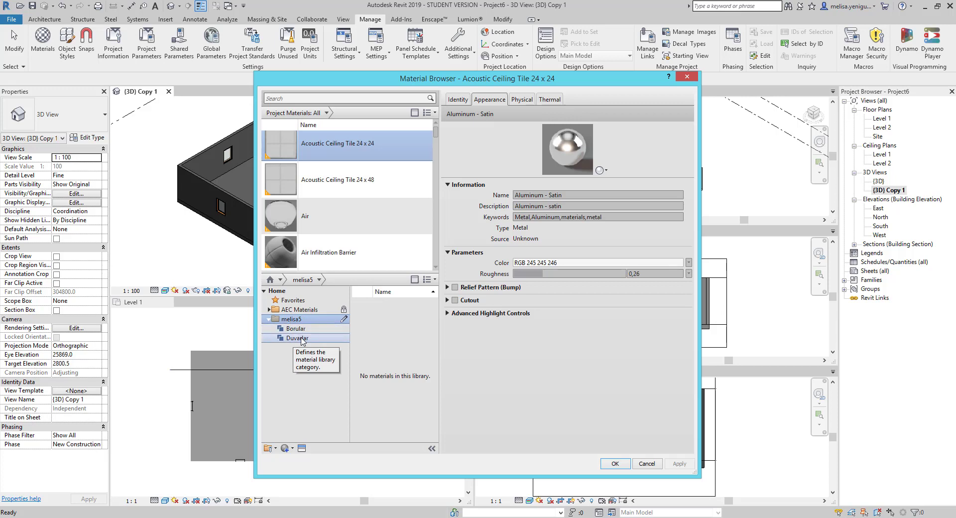
pyautogui.click(301, 329)
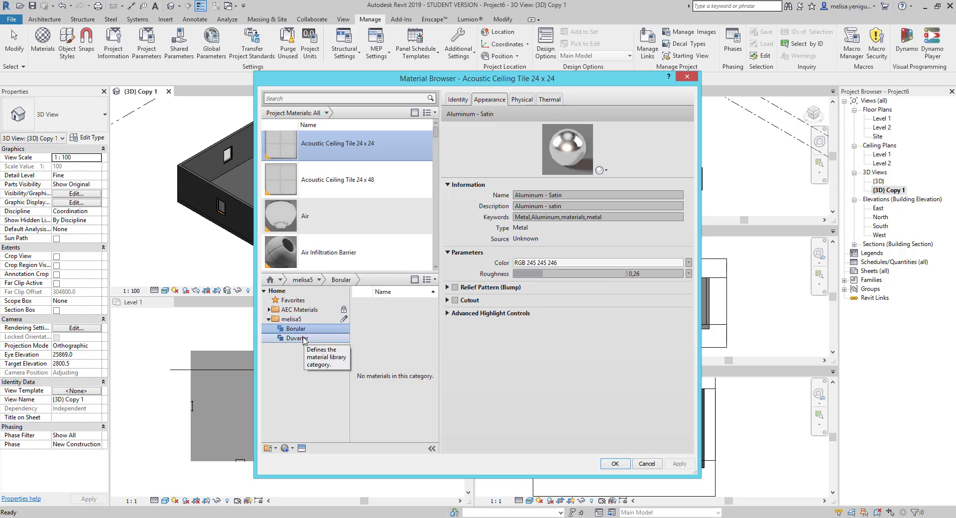
pyautogui.click(305, 338)
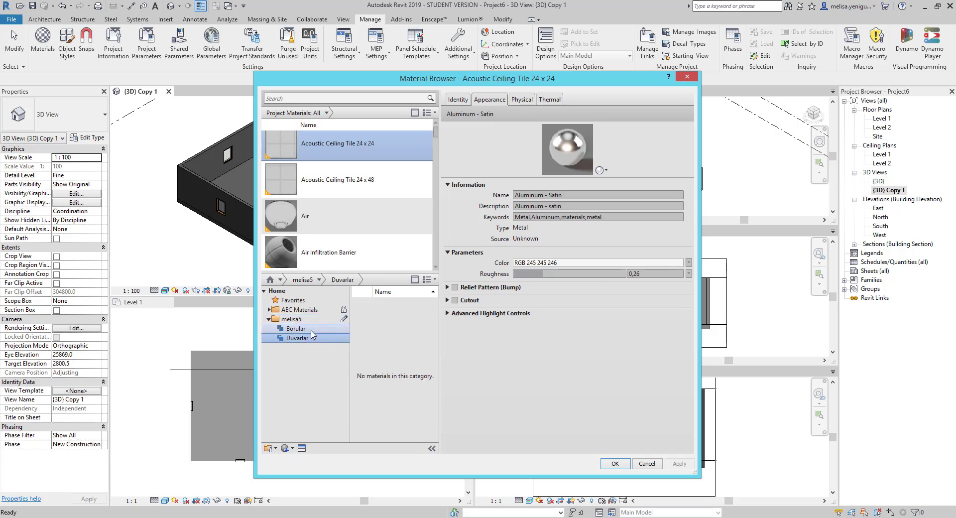
pyautogui.click(311, 330)
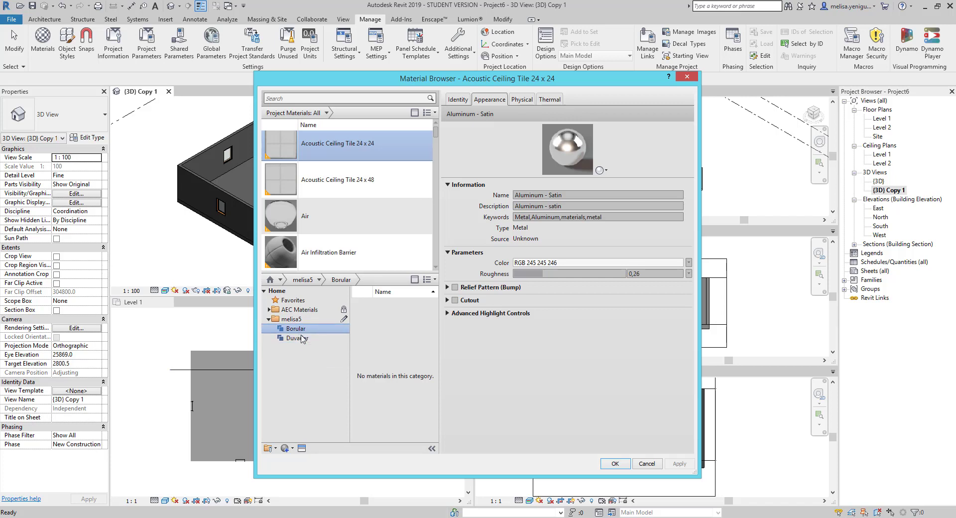
pyautogui.click(311, 340)
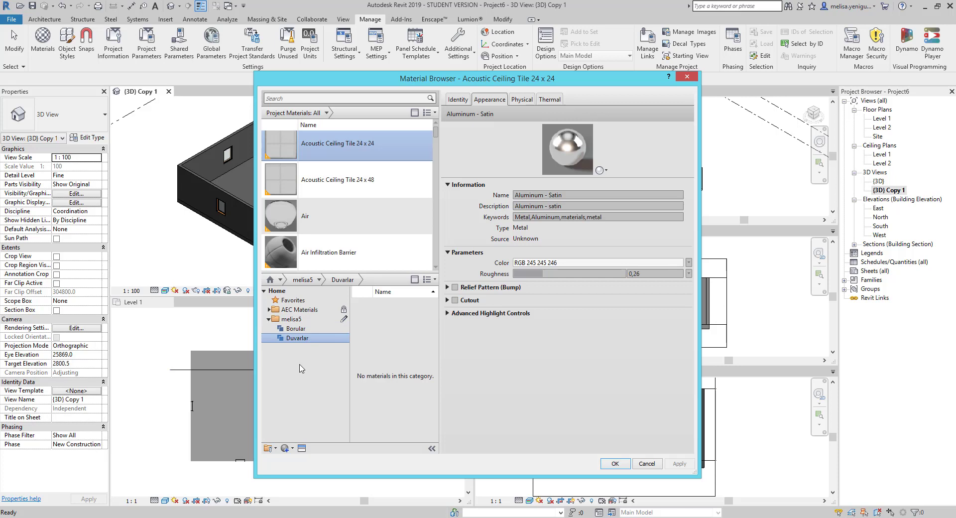
pyautogui.click(269, 448)
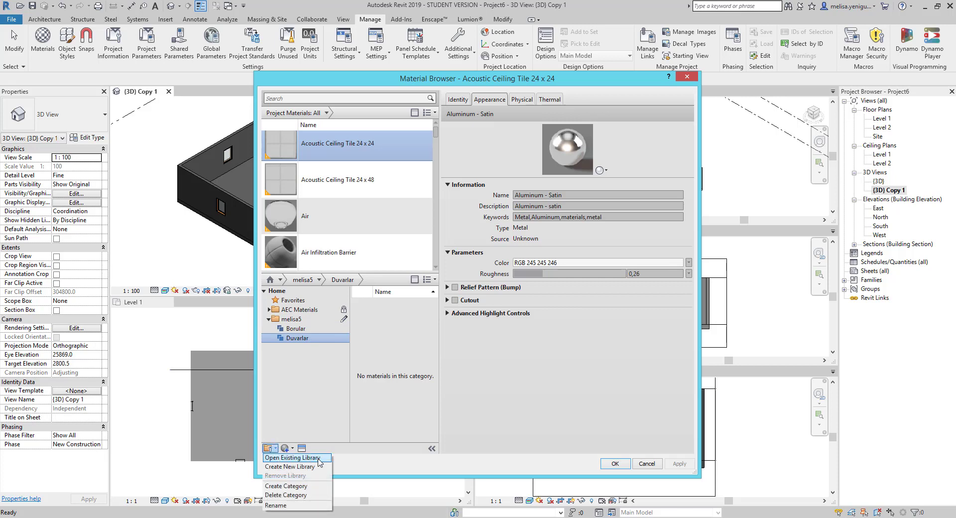
pyautogui.click(295, 377)
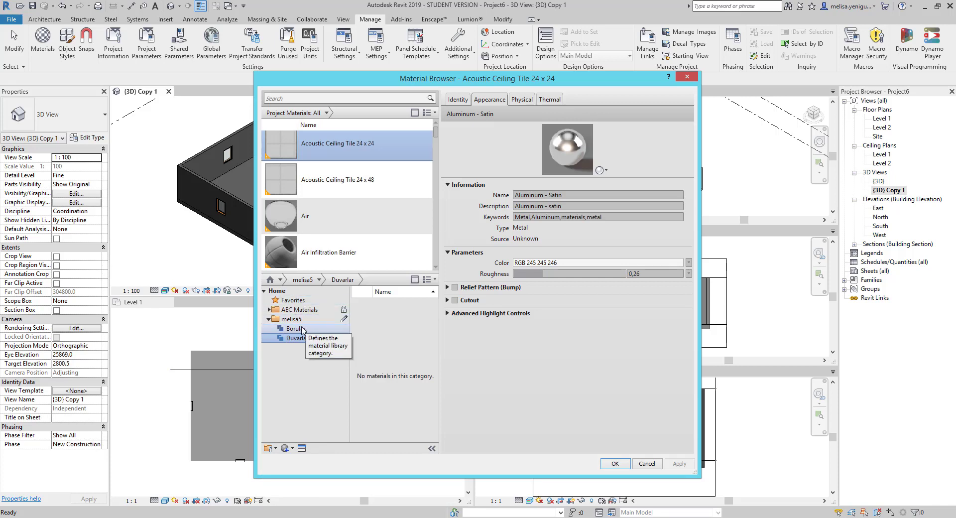
pyautogui.click(301, 330)
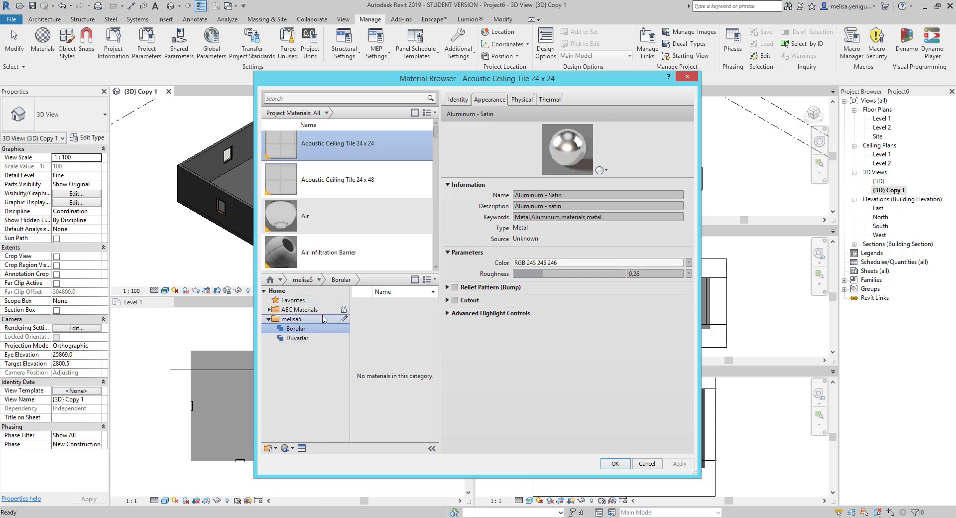
pyautogui.click(269, 310)
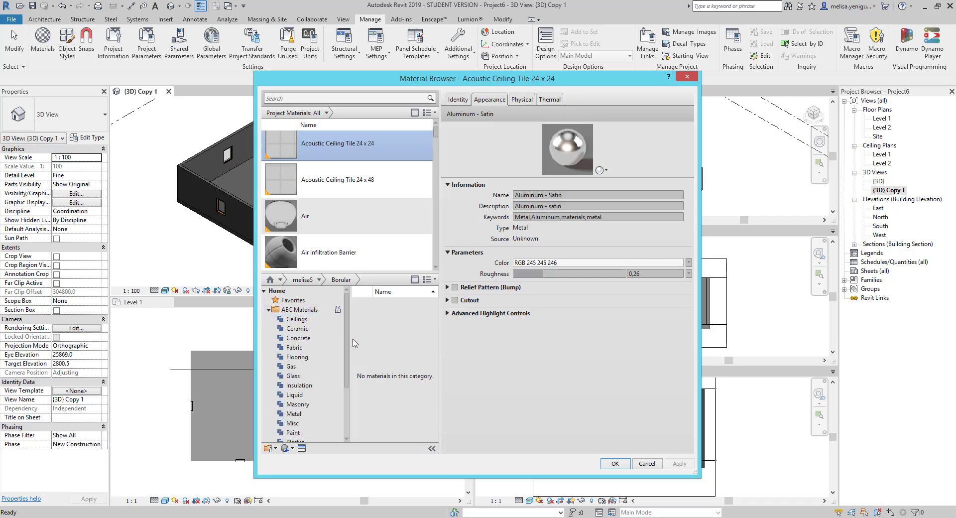
# Add Concrete, Board Formed from the AEC Concrete library to the project and rename it Duvarımız
pyautogui.click(298, 338)
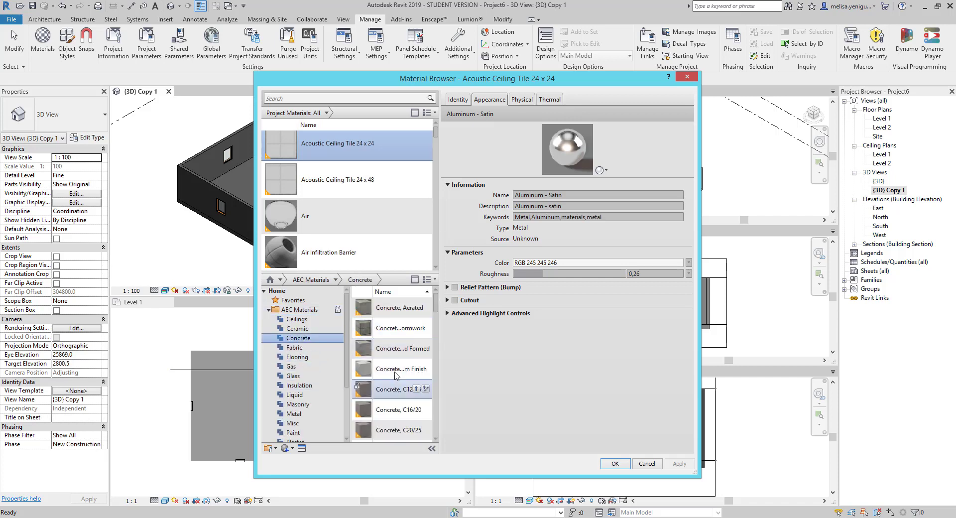
pyautogui.click(417, 349)
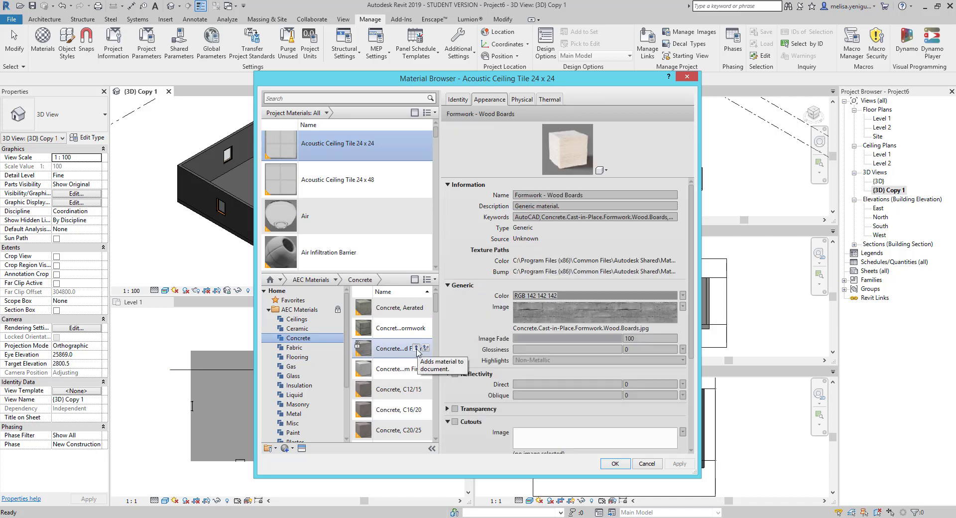
pyautogui.click(426, 348)
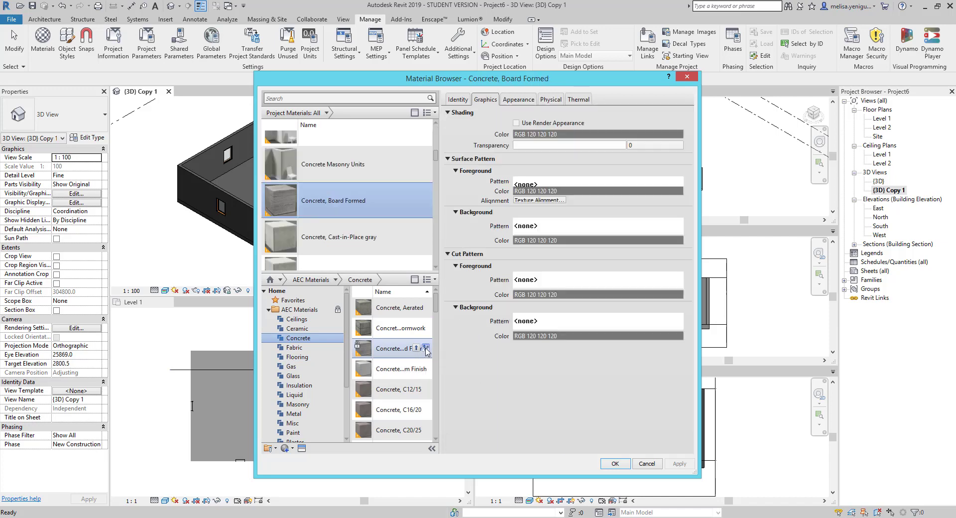
pyautogui.scroll(1, 349, 157)
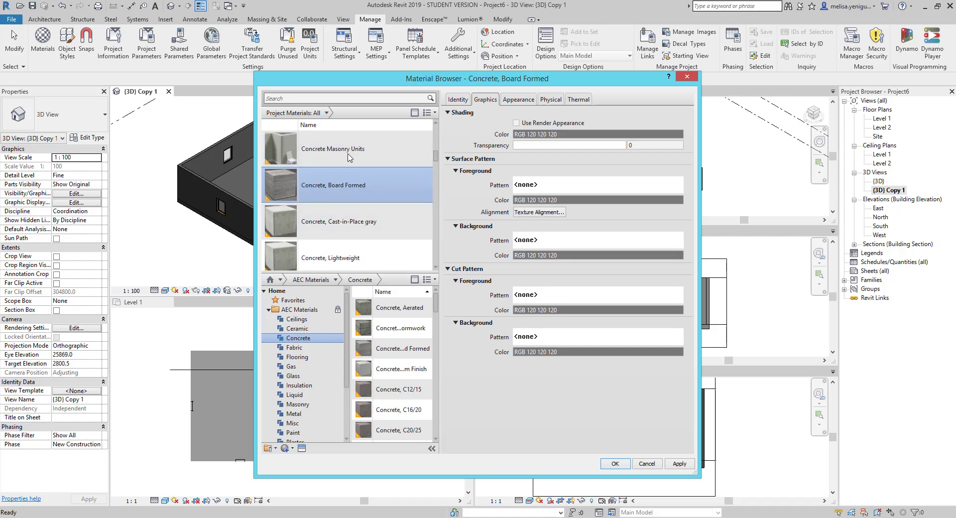
pyautogui.rightClick(326, 187)
pyautogui.click(351, 215)
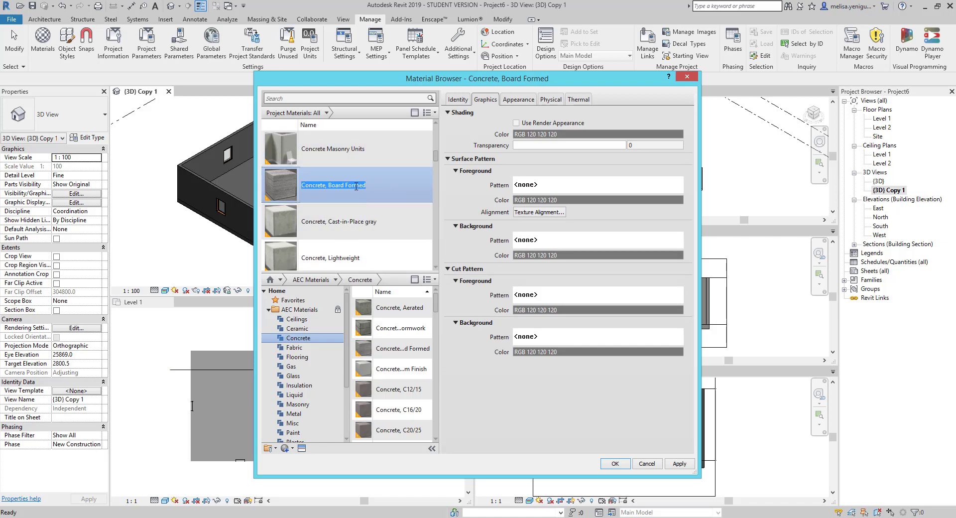
pyautogui.write('Du')
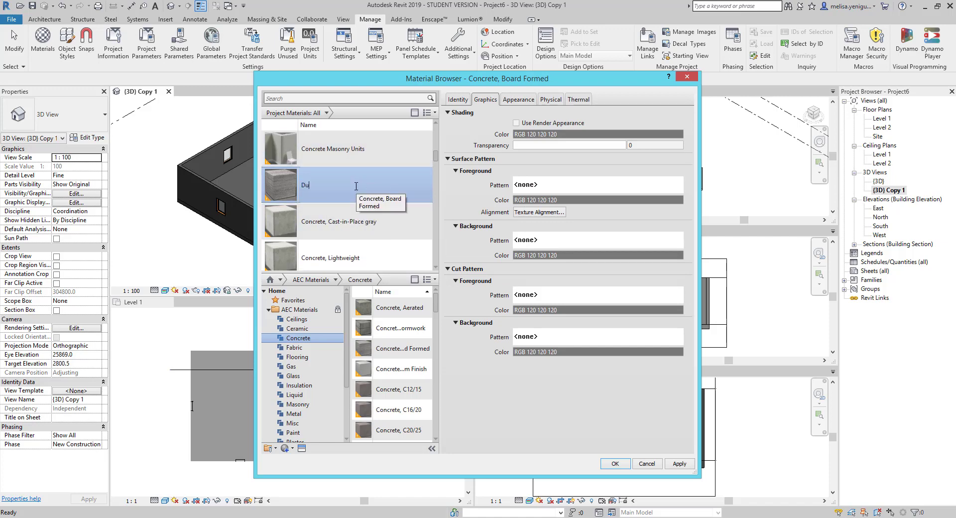
pyautogui.write('varımız')
pyautogui.press('Return')
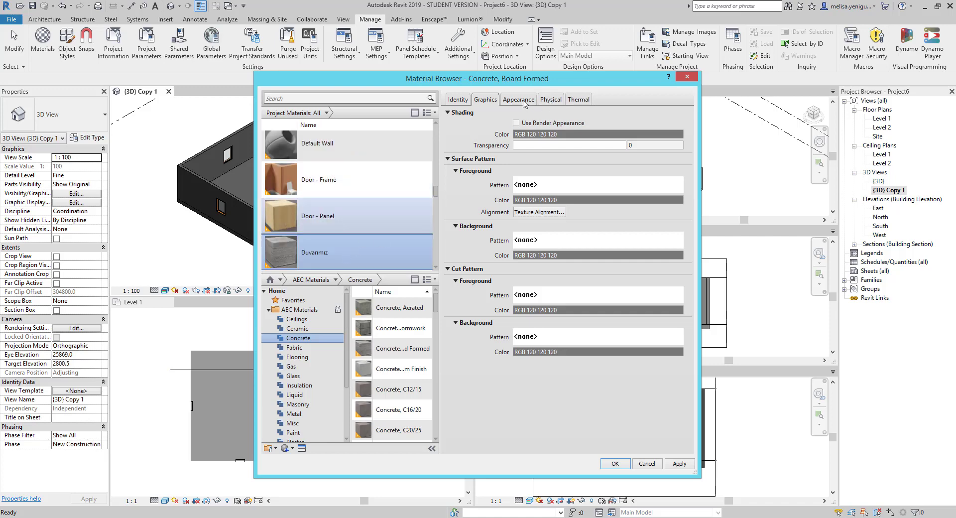
# Drag Duvarımız from Project Materials into the melisa5 > Duvarlar category
pyautogui.click(269, 310)
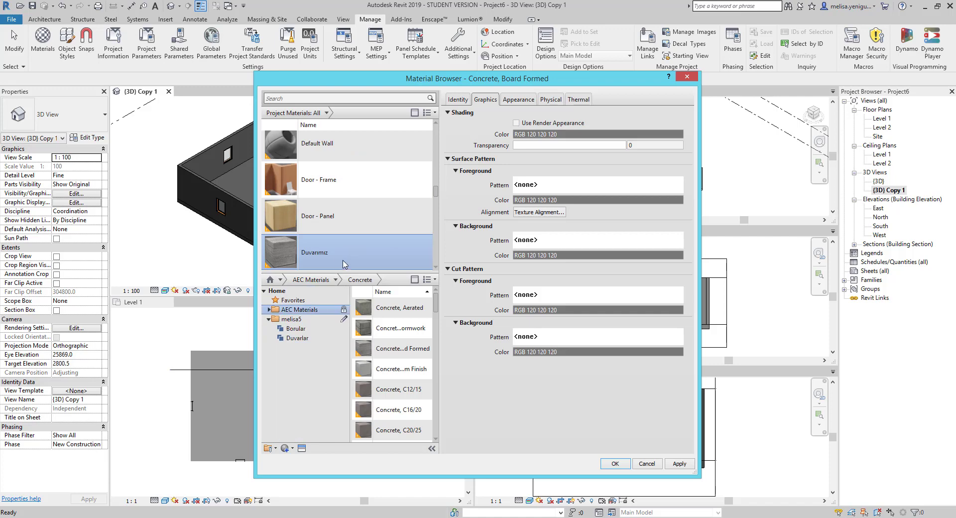
pyautogui.moveTo(334, 253); pyautogui.dragTo(307, 341)
pyautogui.click(307, 341)
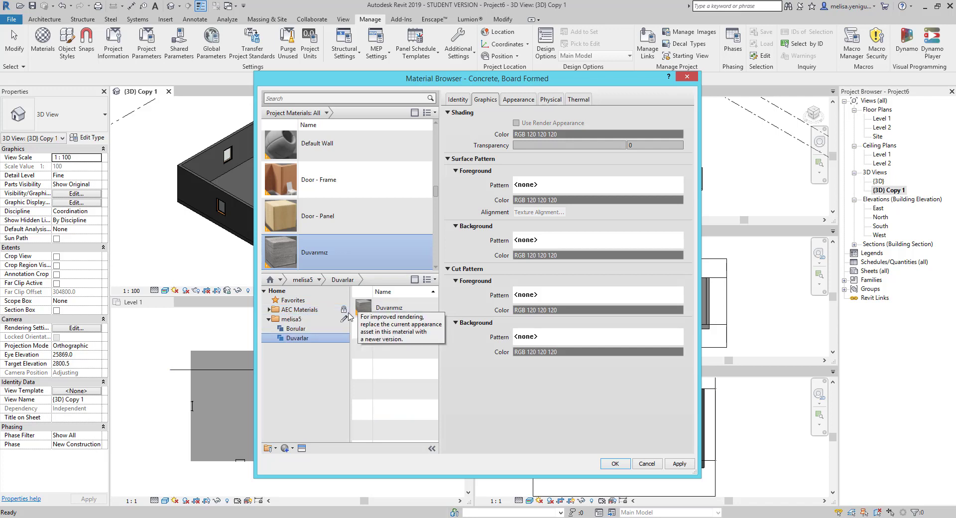
pyautogui.doubleClick(338, 319)
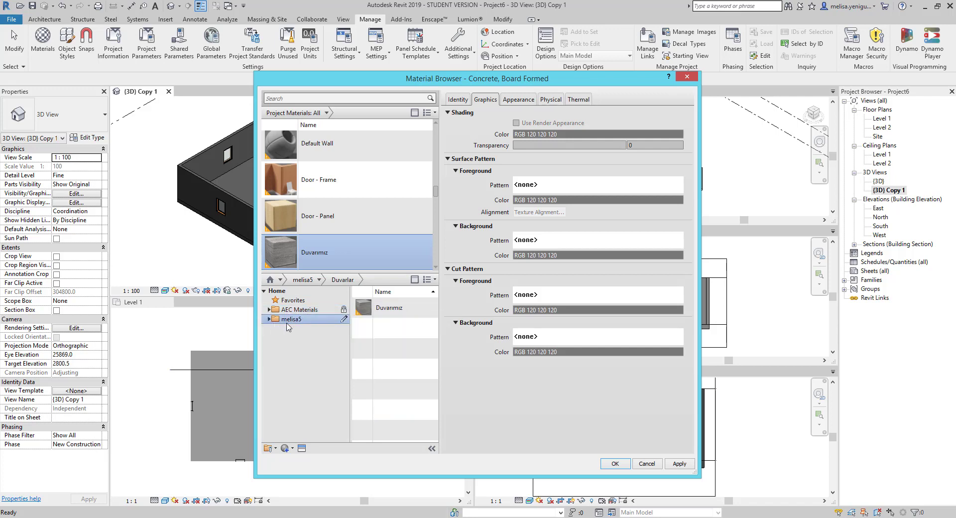
pyautogui.click(269, 319)
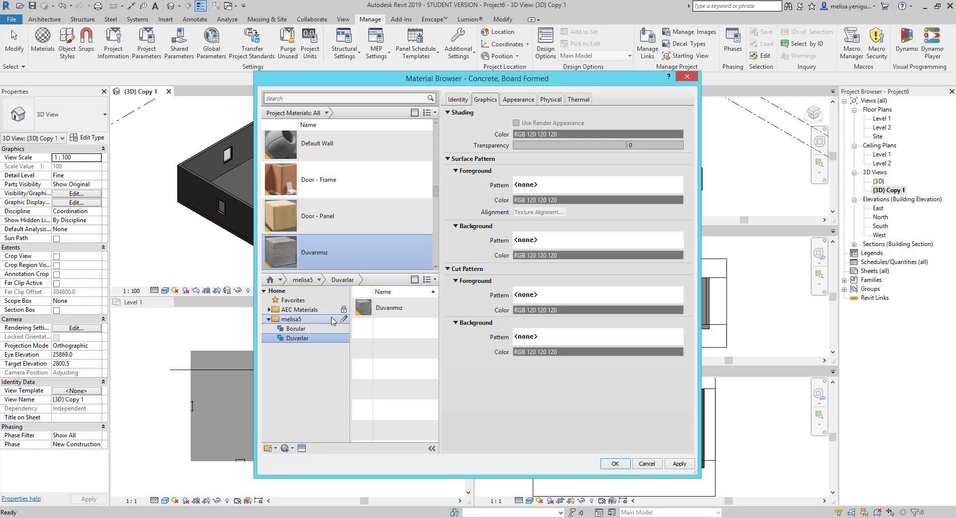
# Preview Acoustic Ceiling Tile 24 x 24, then view Duvarımız's Appearance and Identity tabs
pyautogui.click(299, 310)
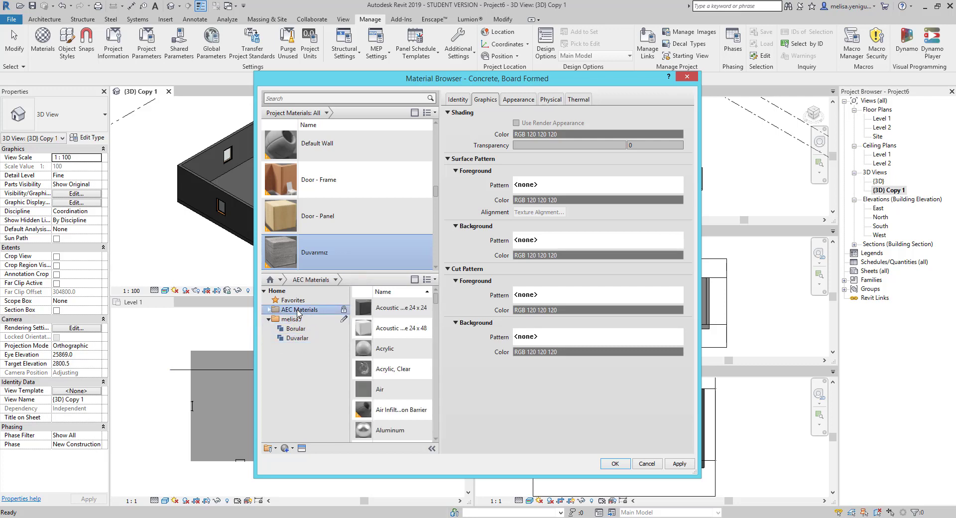
pyautogui.click(396, 309)
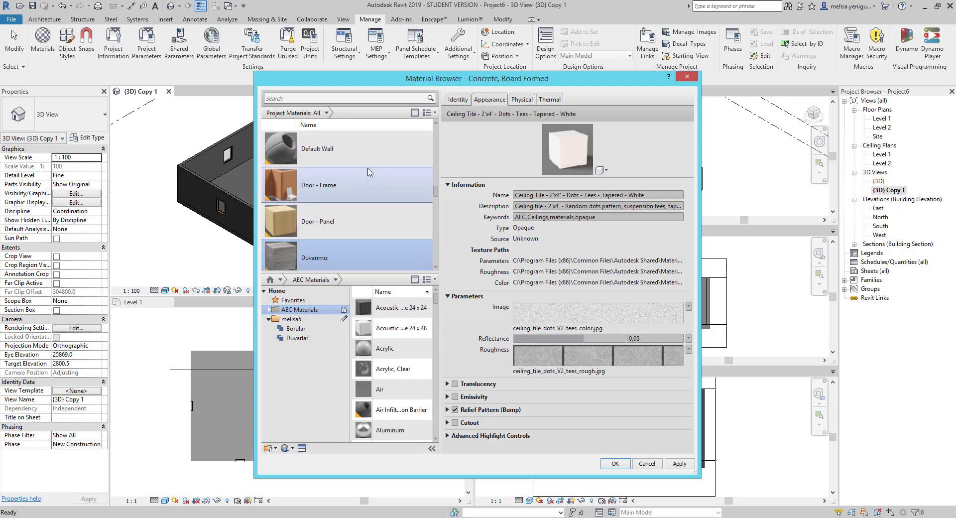
pyautogui.click(294, 338)
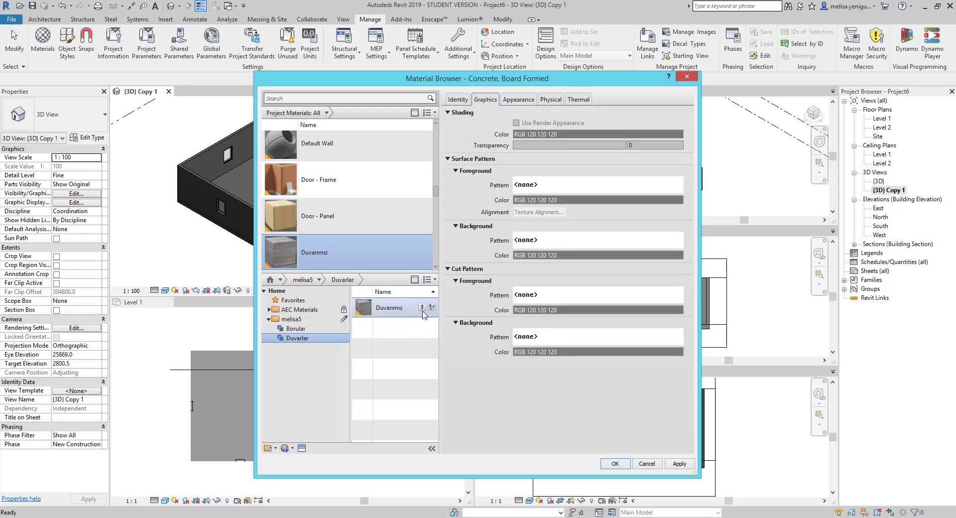
pyautogui.click(522, 100)
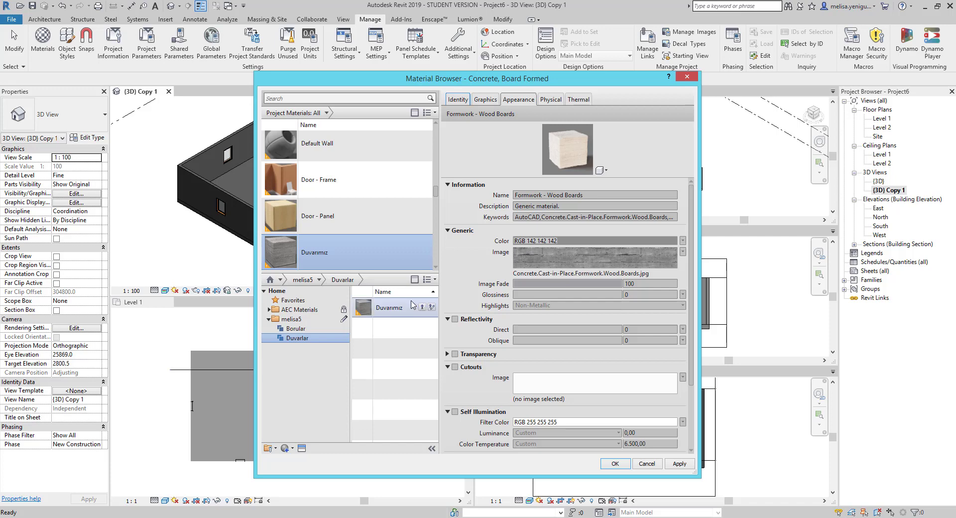
pyautogui.scroll(1, 343, 214)
pyautogui.scroll(-1, 352, 249)
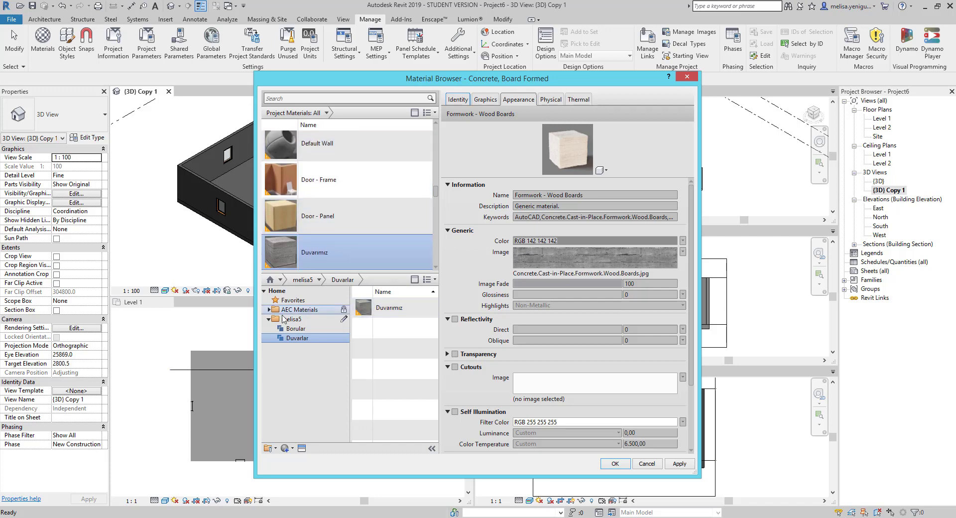
pyautogui.scroll(1, 399, 158)
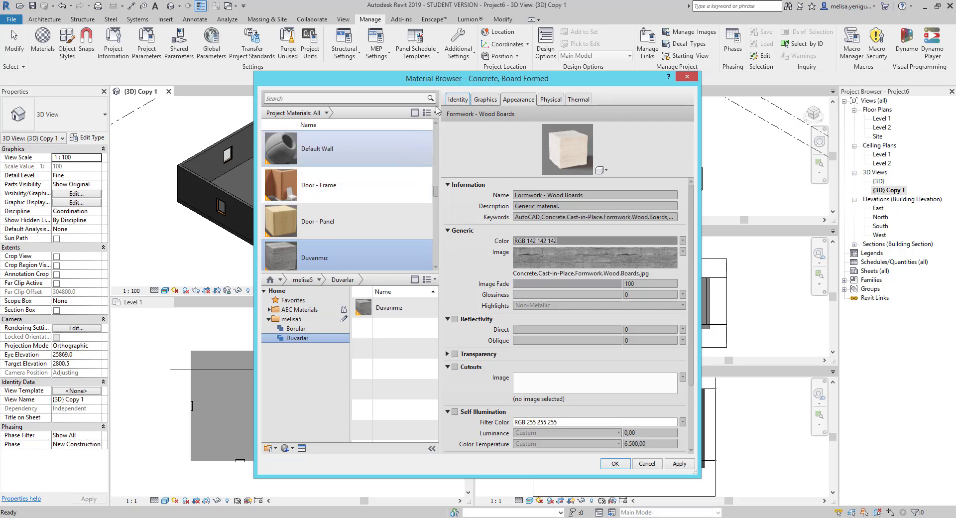
pyautogui.click(458, 100)
pyautogui.scroll(-1, 335, 261)
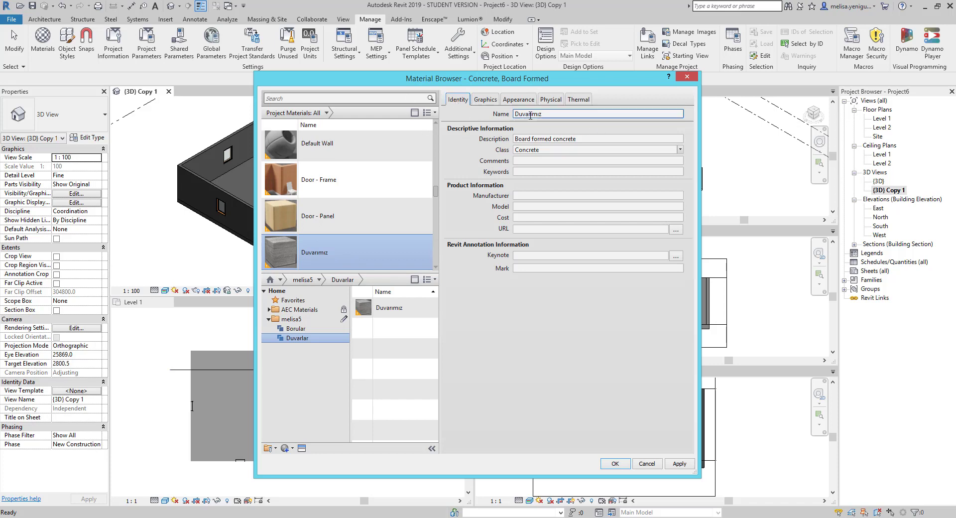
# Review the Name and Description fields and keep Concrete as the material class
pyautogui.click(552, 114)
pyautogui.doubleClick(552, 114)
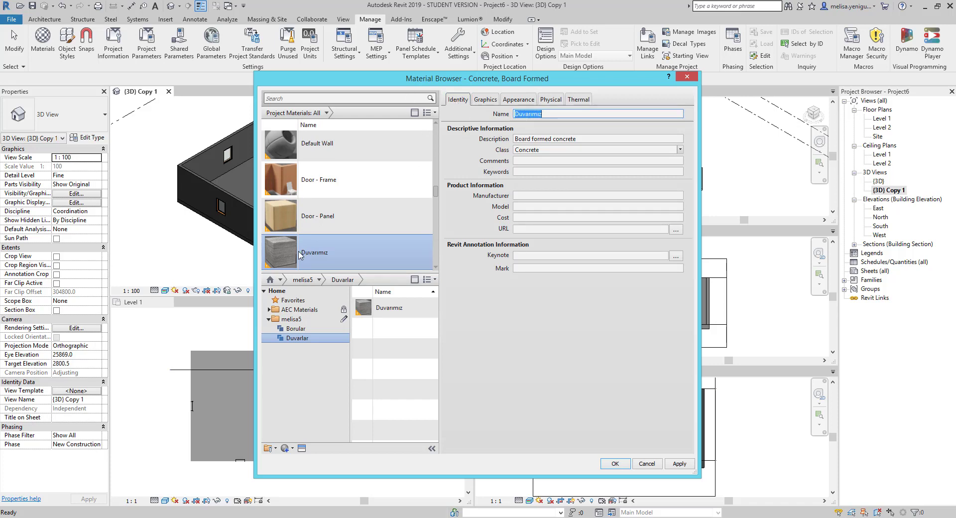
pyautogui.click(551, 114)
pyautogui.click(543, 141)
pyautogui.click(556, 168)
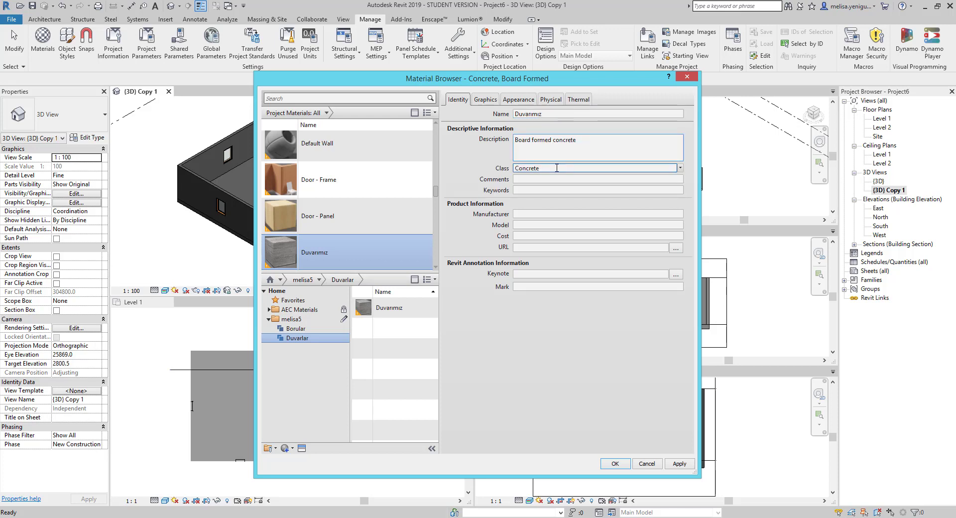
pyautogui.click(680, 169)
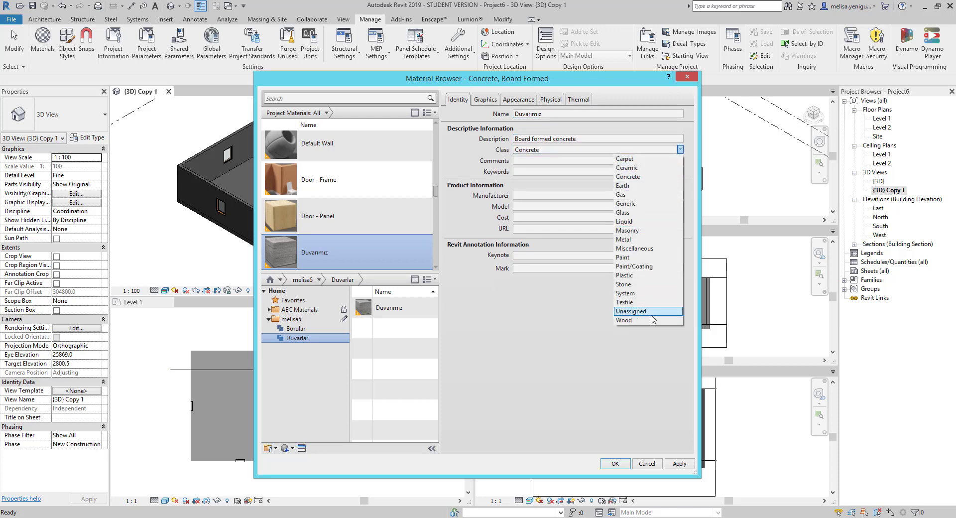
pyautogui.click(504, 170)
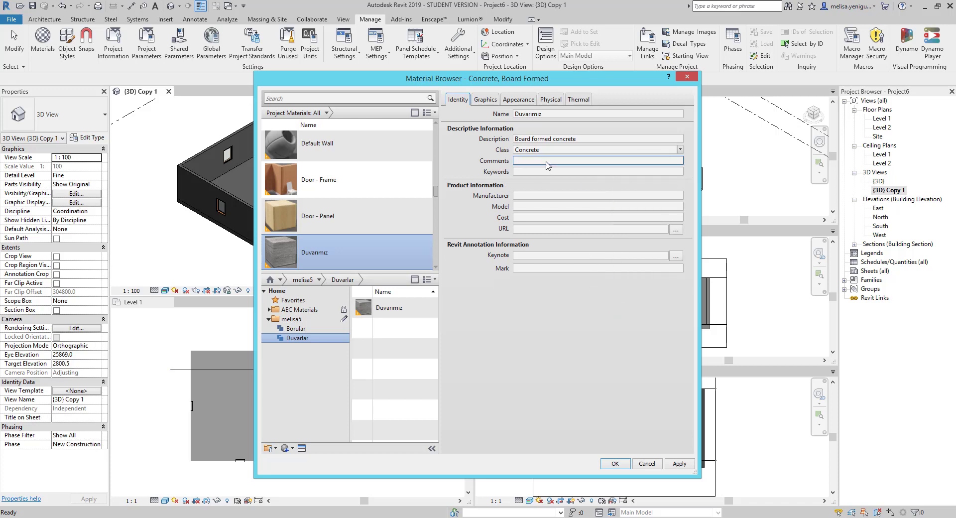
# Step through the Comments, Keywords, Manufacturer, Model, Cost and URL fields, then view Graphics
pyautogui.click(550, 170)
pyautogui.click(544, 190)
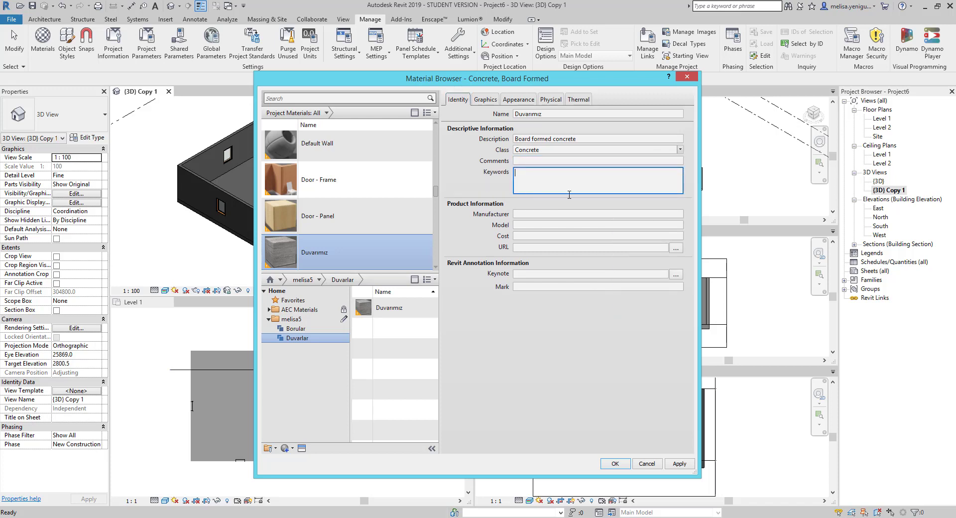
pyautogui.click(538, 218)
pyautogui.click(534, 230)
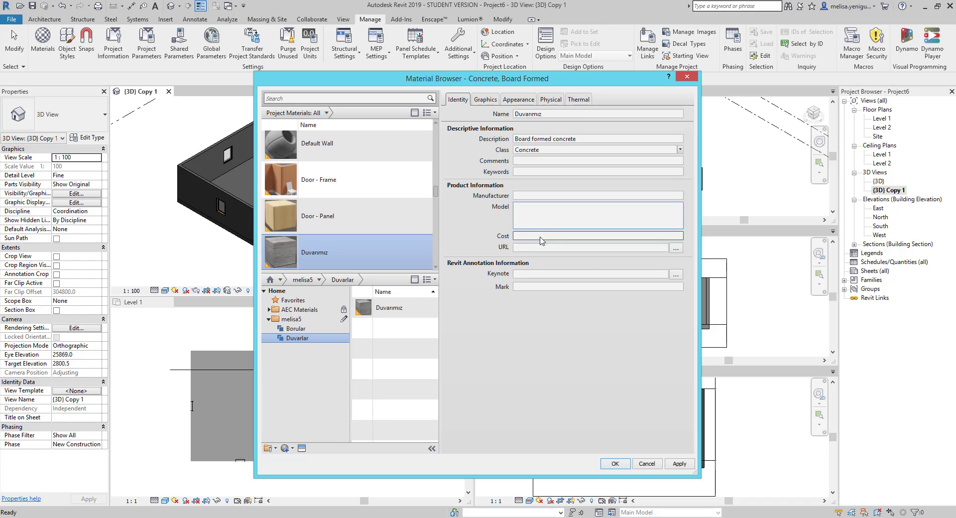
pyautogui.click(577, 237)
pyautogui.click(550, 248)
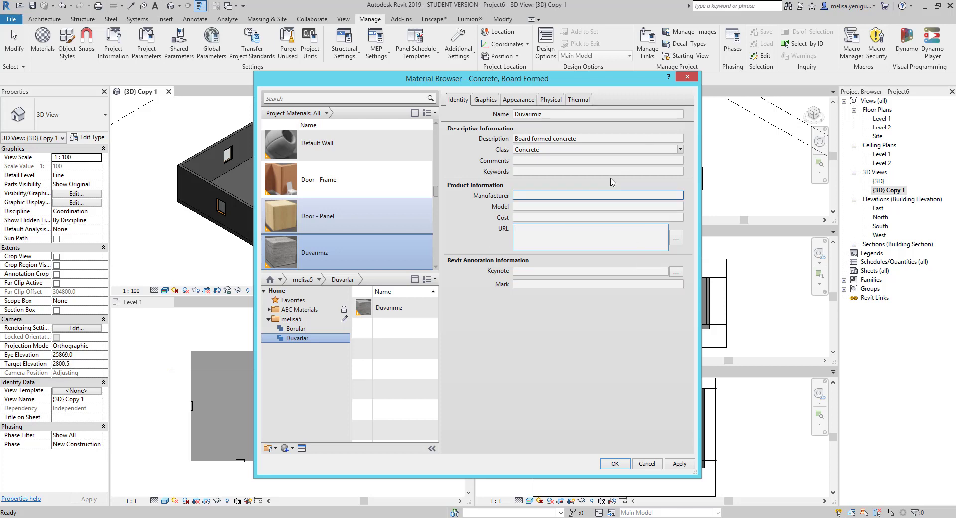
pyautogui.click(485, 99)
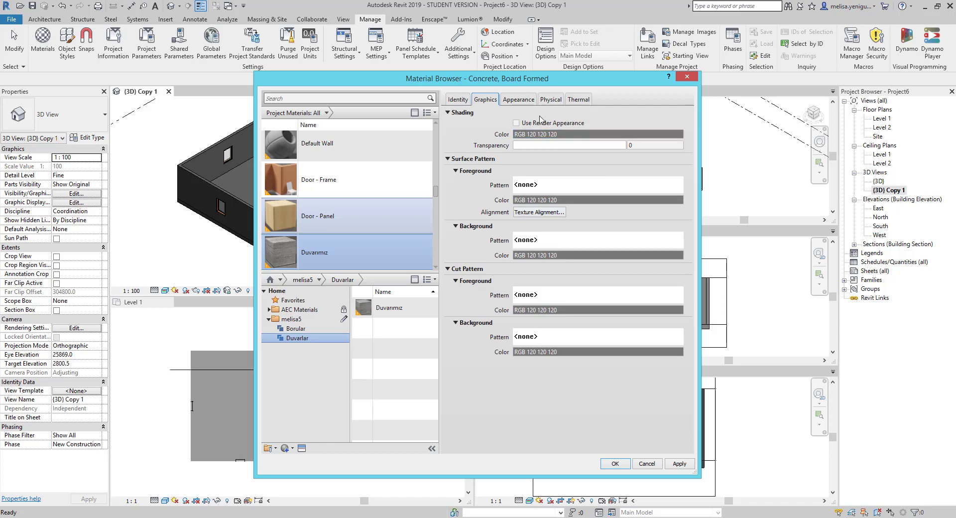
# Preview Duvarımız's Formwork - Wood Boards appearance on the Walls scene, enlarged
pyautogui.click(521, 102)
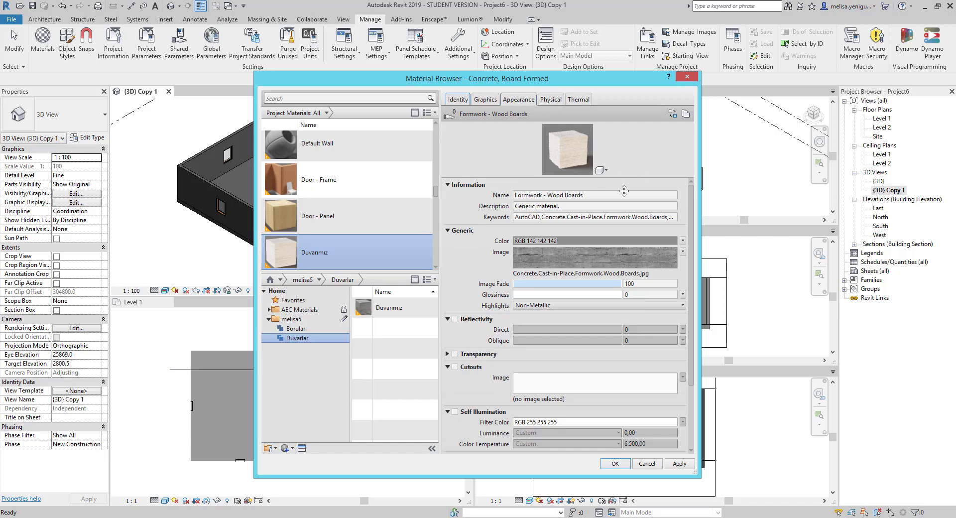
pyautogui.moveTo(623, 178); pyautogui.dragTo(623, 239)
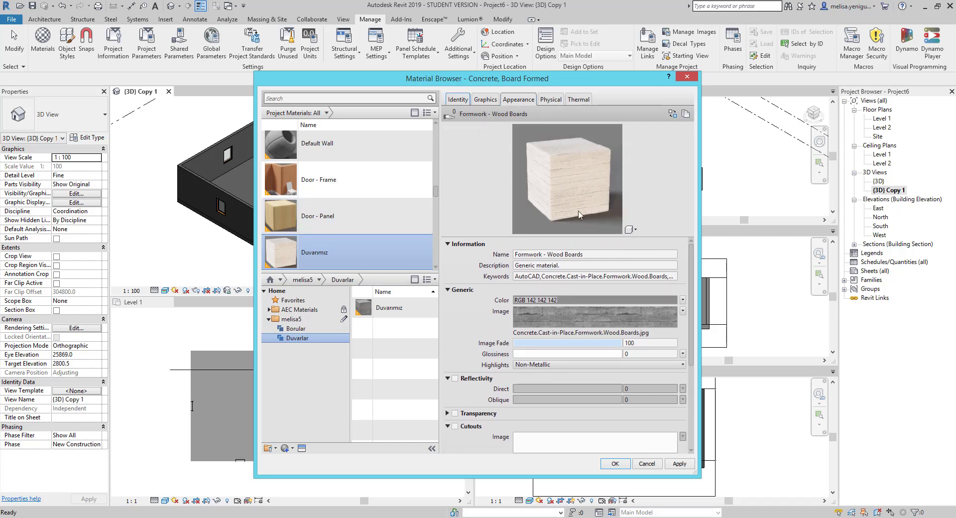
pyautogui.click(630, 229)
pyautogui.moveTo(594, 239)
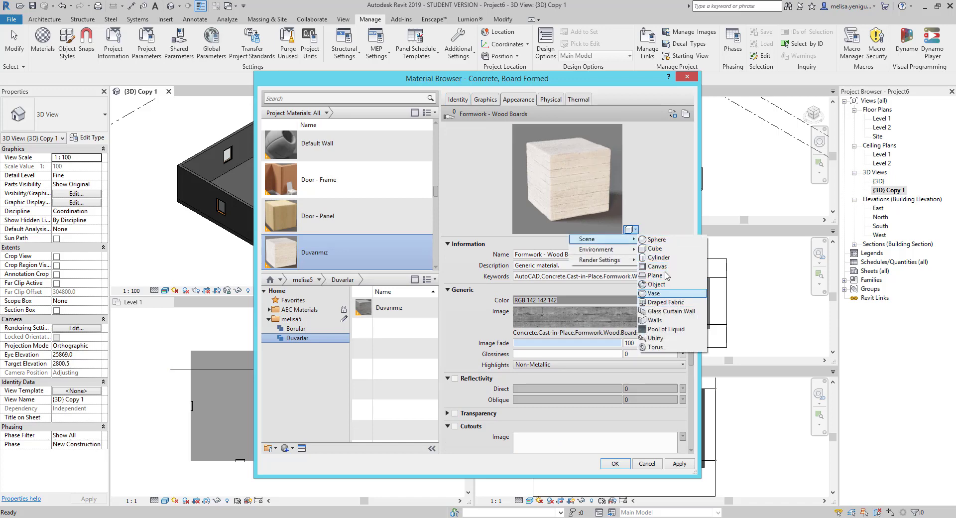
pyautogui.click(655, 320)
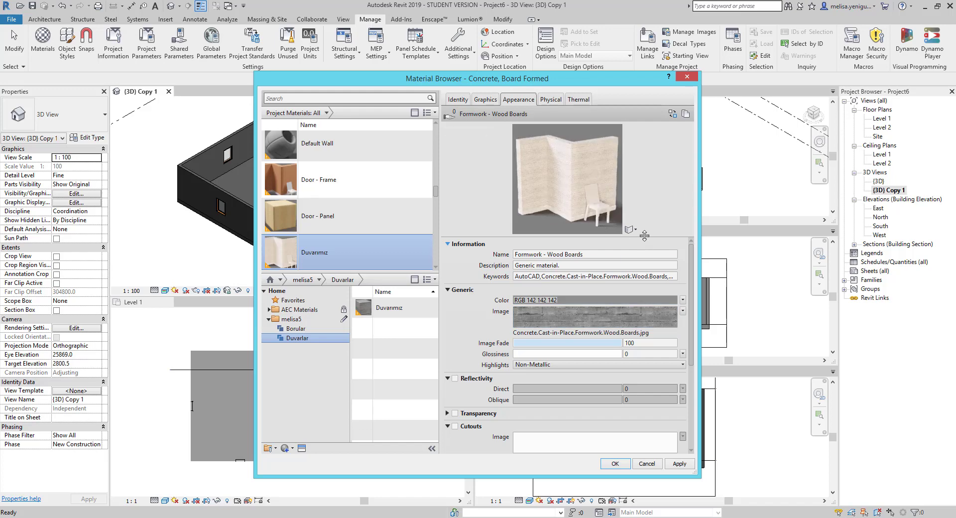
pyautogui.moveTo(645, 239); pyautogui.dragTo(645, 276)
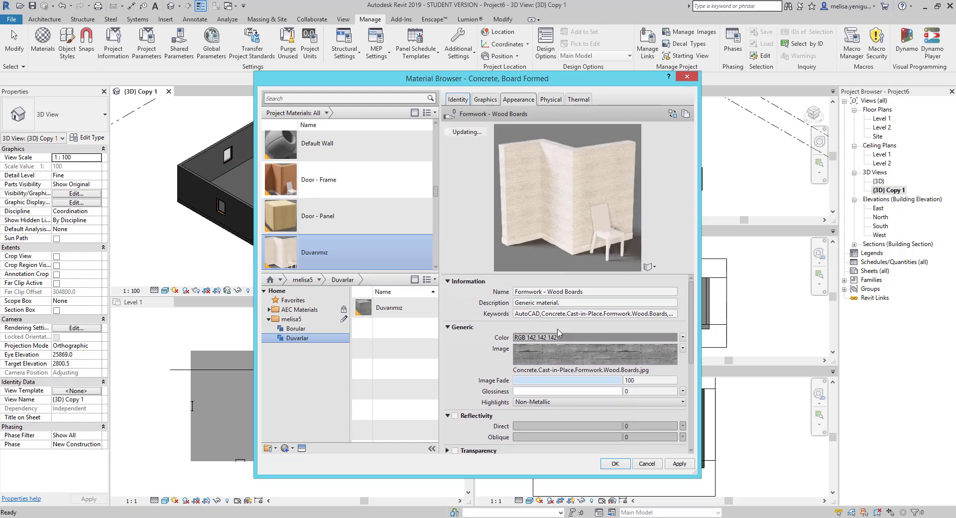
# Set the generic appearance colour to orange RGB 255 128 64
pyautogui.click(547, 338)
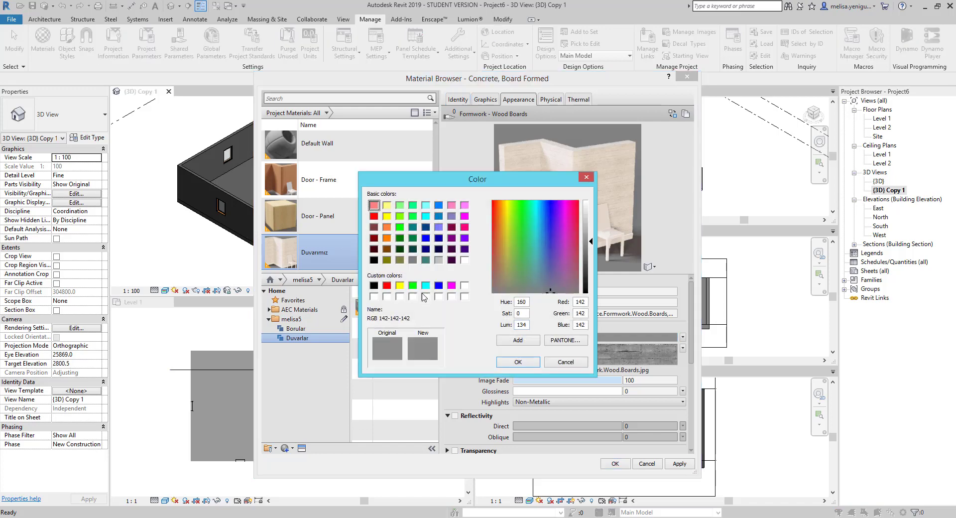
pyautogui.click(387, 228)
pyautogui.click(518, 362)
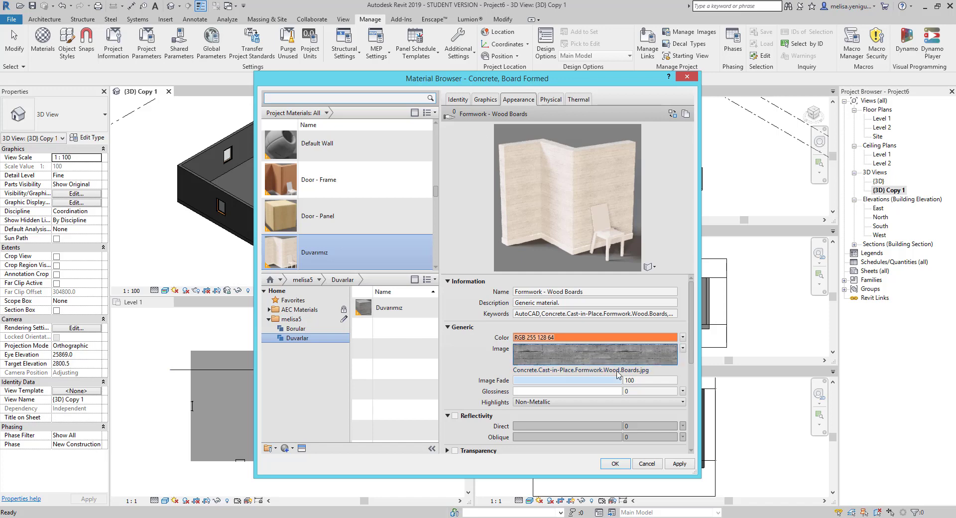
# Fade the wood-board image to 51, briefly removing and restoring the texture image
pyautogui.moveTo(617, 381); pyautogui.dragTo(571, 380)
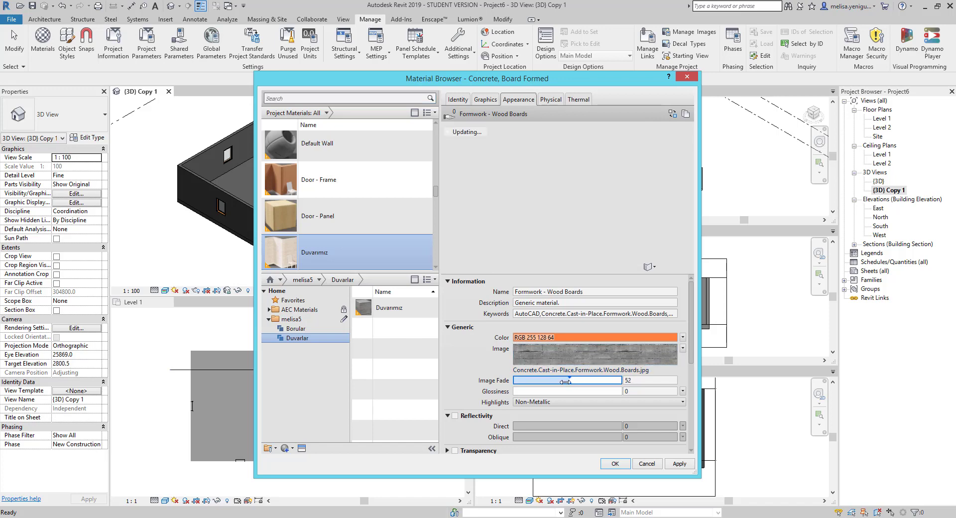
pyautogui.moveTo(570, 380); pyautogui.dragTo(548, 380)
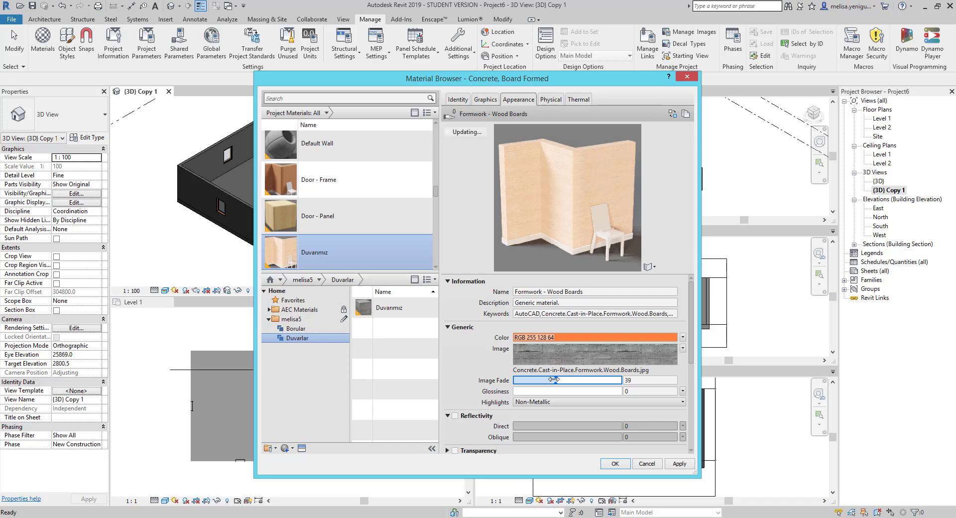
pyautogui.click(682, 348)
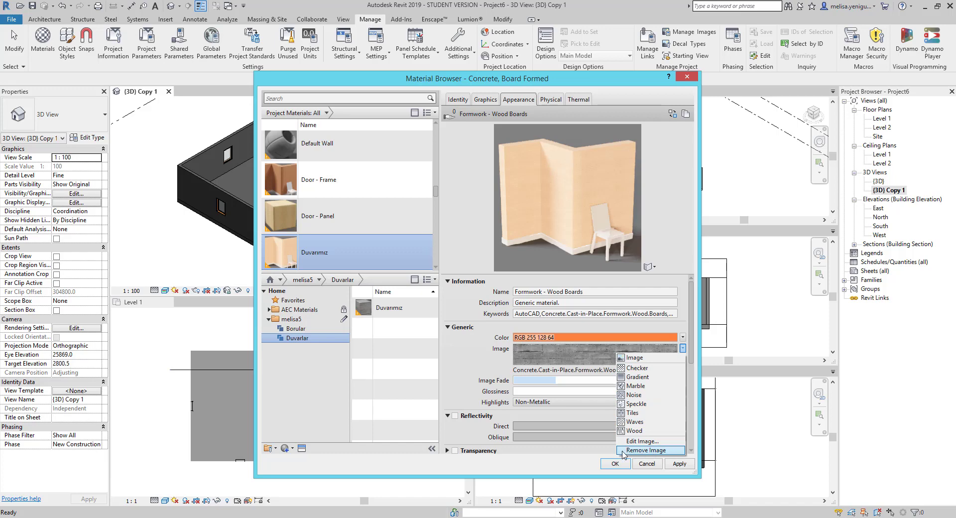
pyautogui.click(622, 450)
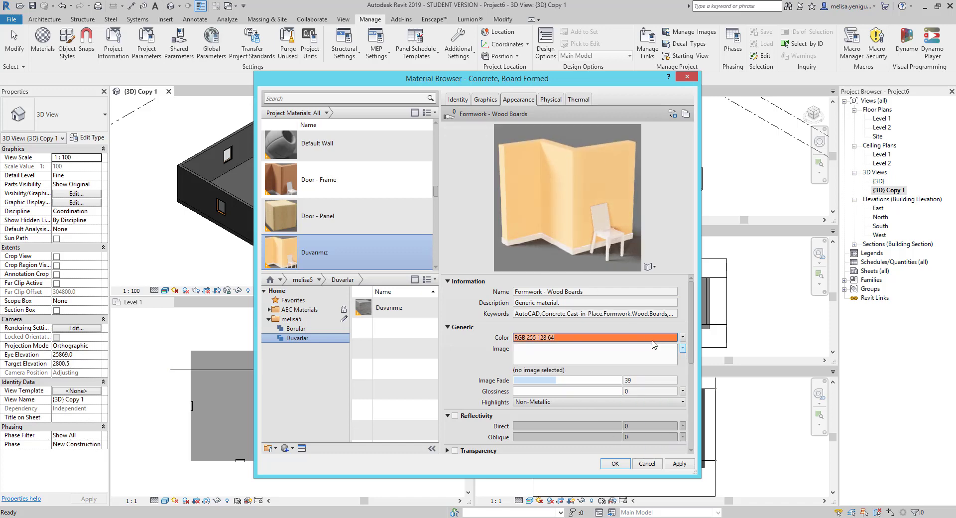
pyautogui.click(682, 348)
pyautogui.click(642, 359)
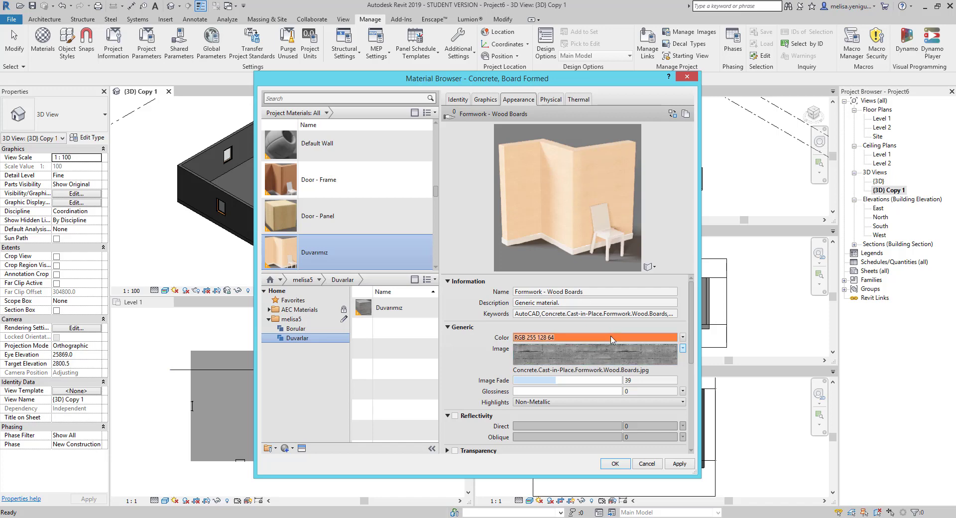
pyautogui.moveTo(556, 380)
pyautogui.mouseDown()
pyautogui.moveTo(581, 389)
pyautogui.moveTo(533, 391)
pyautogui.mouseUp()
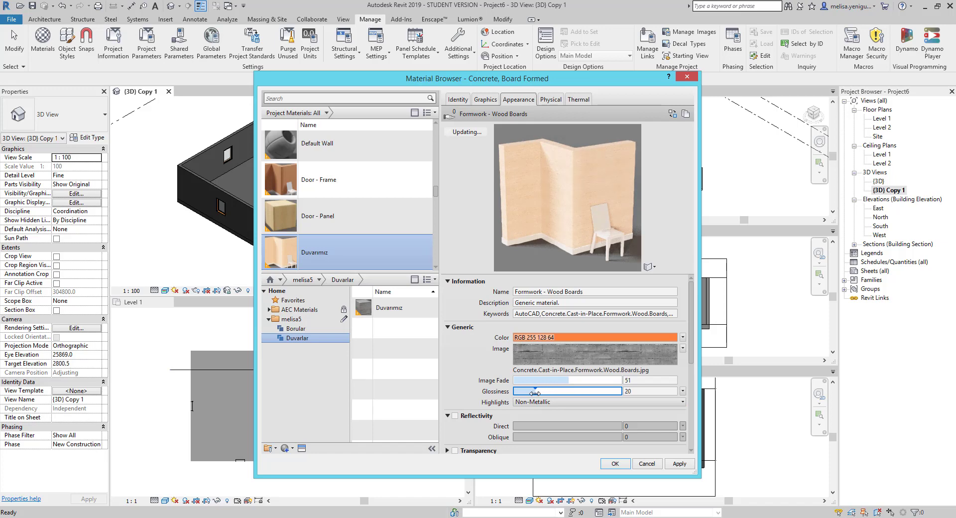
# Set the material's appearance highlights to Metallic
pyautogui.click(592, 402)
pyautogui.click(650, 418)
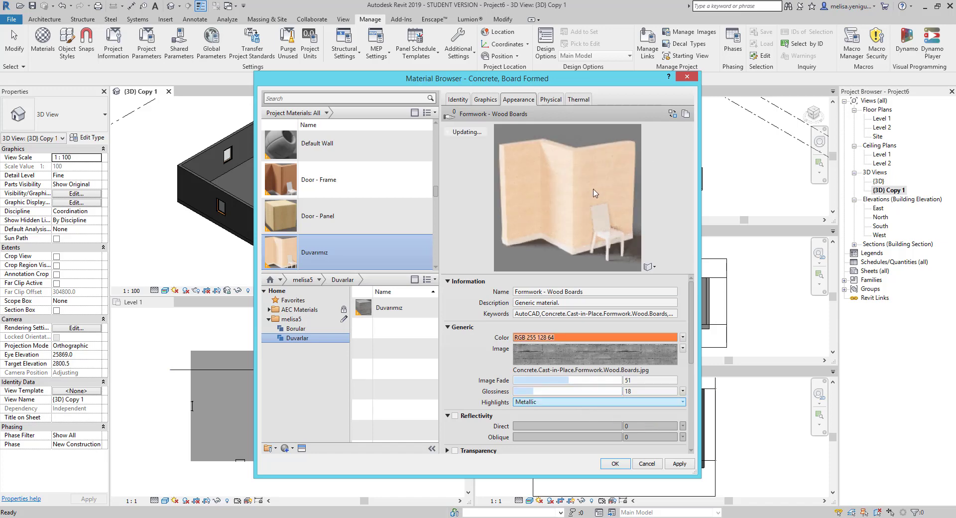
pyautogui.moveTo(693, 347); pyautogui.dragTo(695, 396)
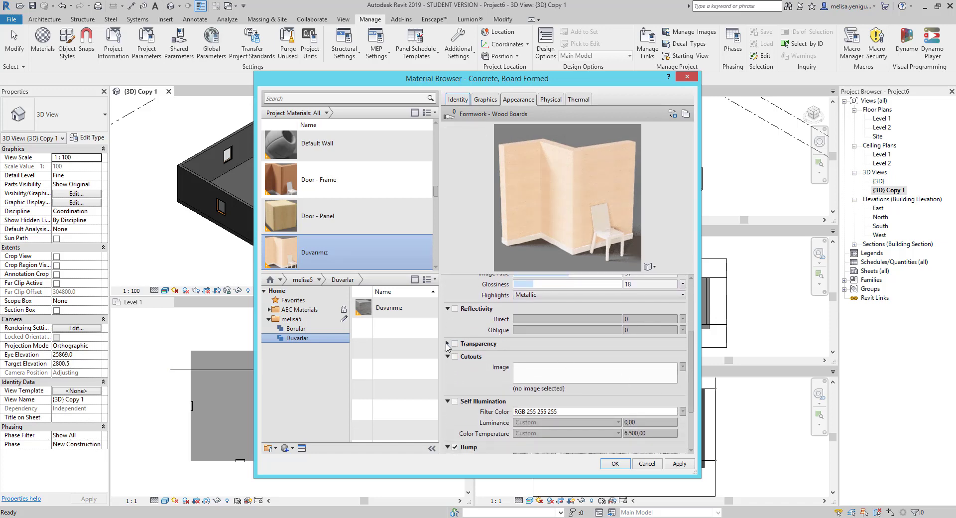
# Expand Transparency, review the Appearance settings, then show the Concrete(2) physical properties
pyautogui.click(447, 343)
pyautogui.moveTo(538, 85); pyautogui.dragTo(615, 50)
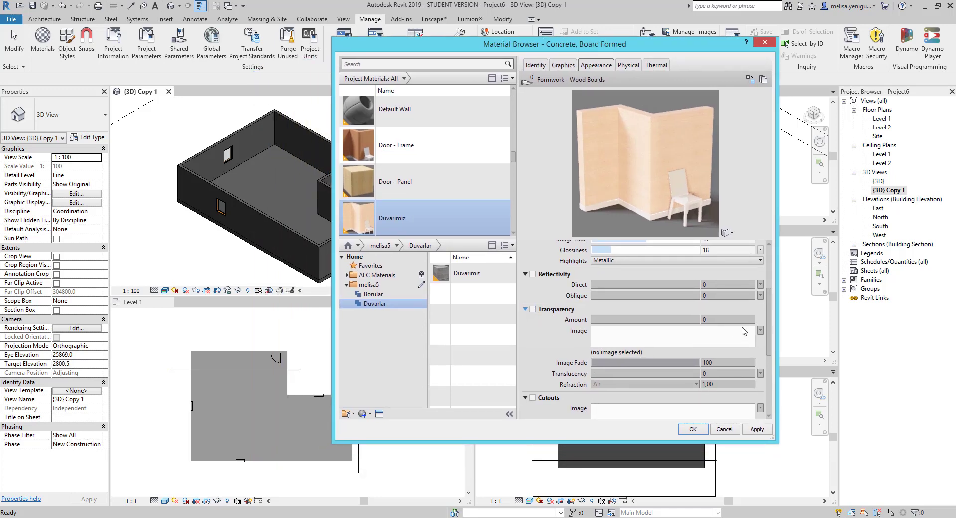
pyautogui.moveTo(770, 334); pyautogui.dragTo(770, 359)
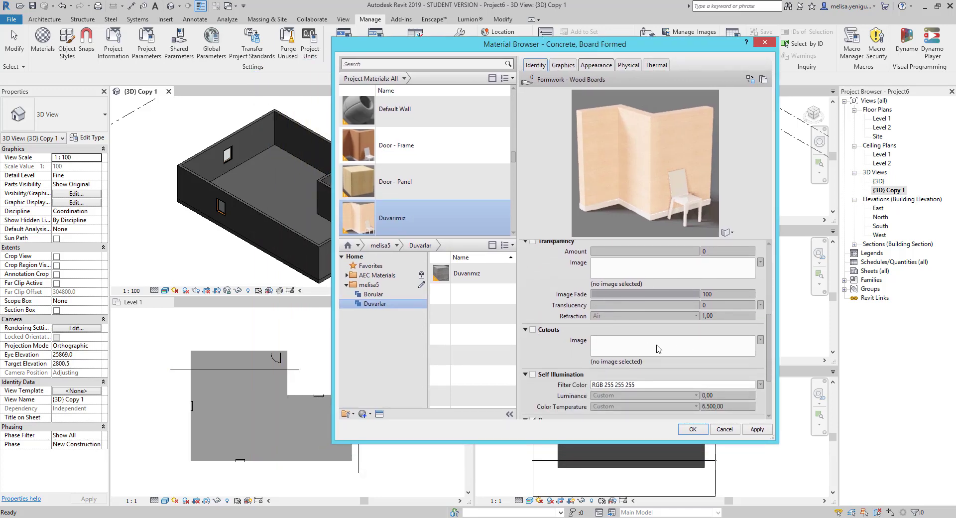
pyautogui.moveTo(771, 354); pyautogui.dragTo(774, 391)
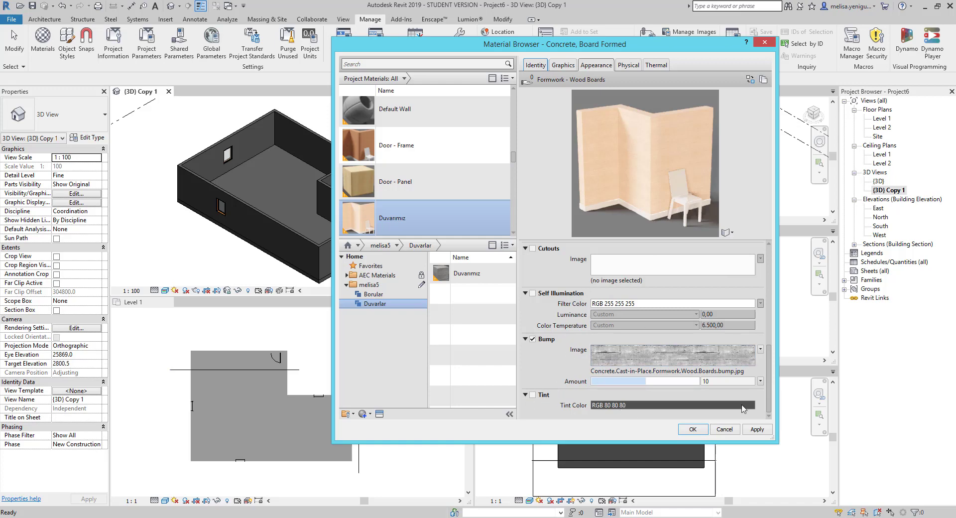
pyautogui.moveTo(769, 406); pyautogui.dragTo(770, 297)
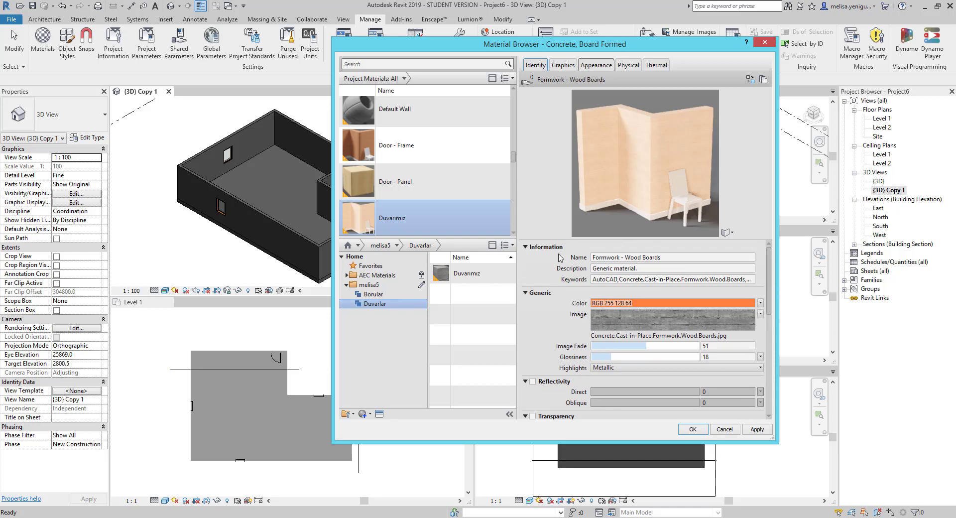
pyautogui.click(629, 65)
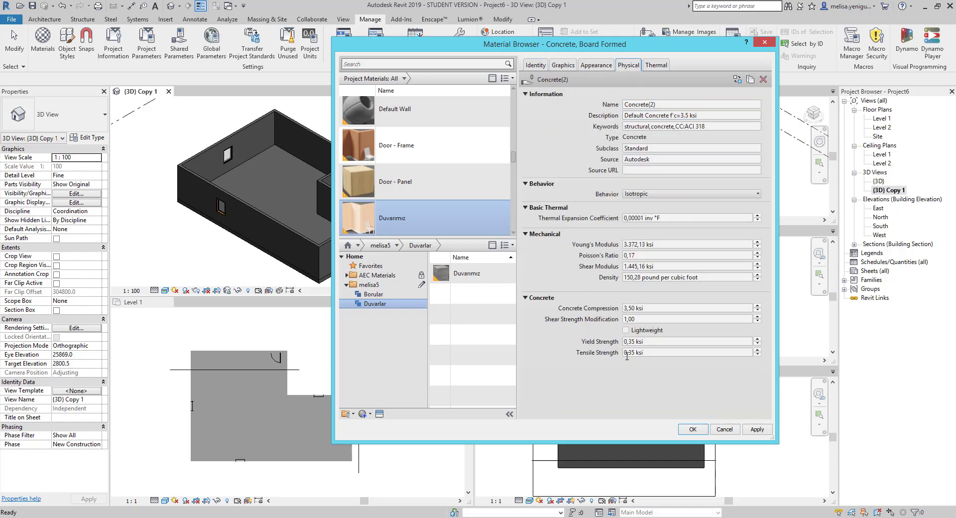
# Review Duvarımız's Thermal, Physical, Appearance and Graphics tabs
pyautogui.click(656, 65)
pyautogui.click(628, 68)
pyautogui.click(597, 66)
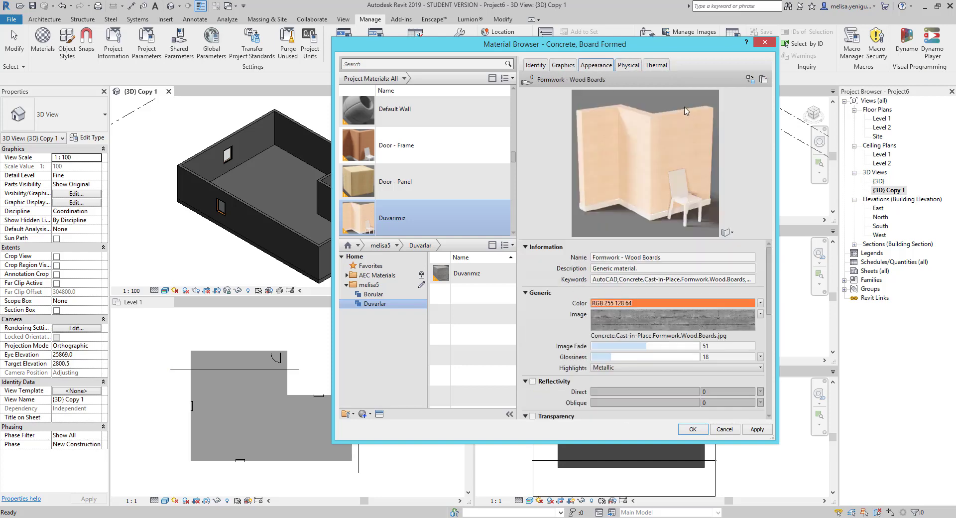
pyautogui.click(565, 68)
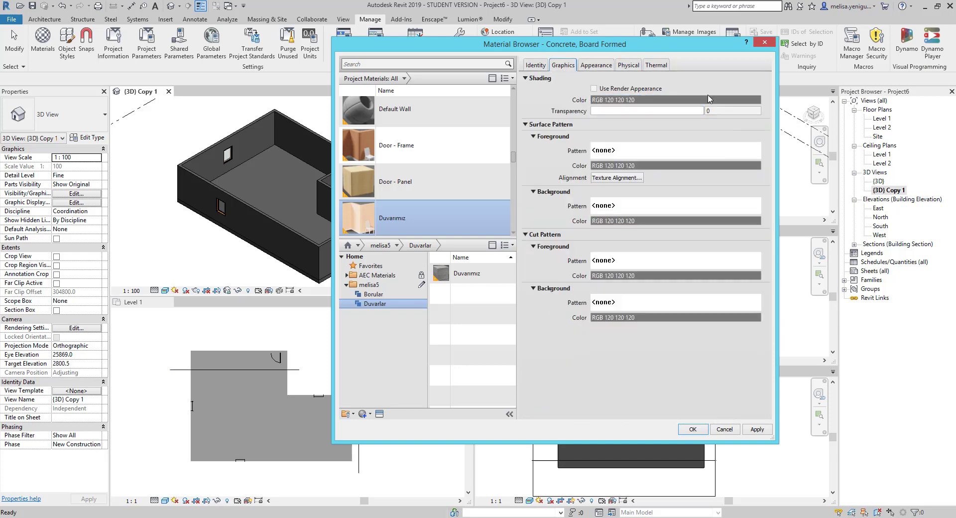
pyautogui.click(593, 64)
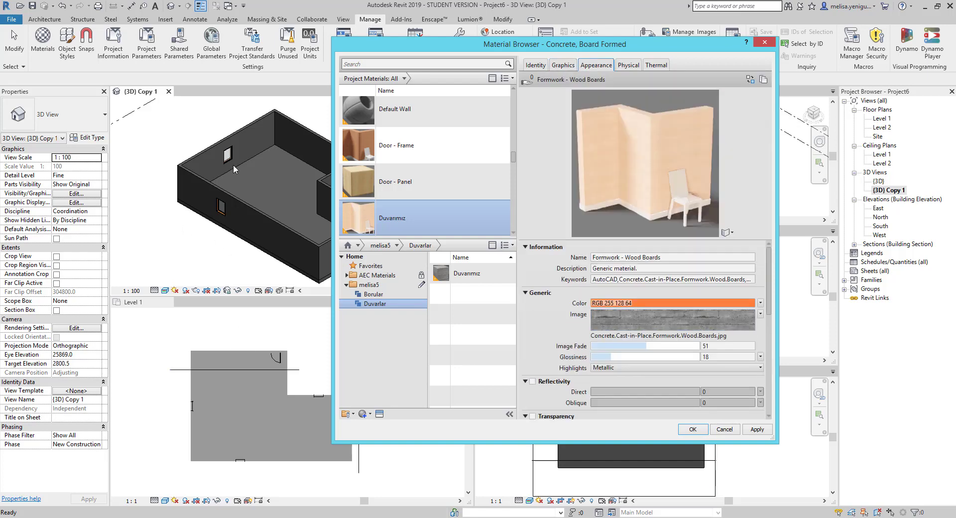
pyautogui.click(563, 65)
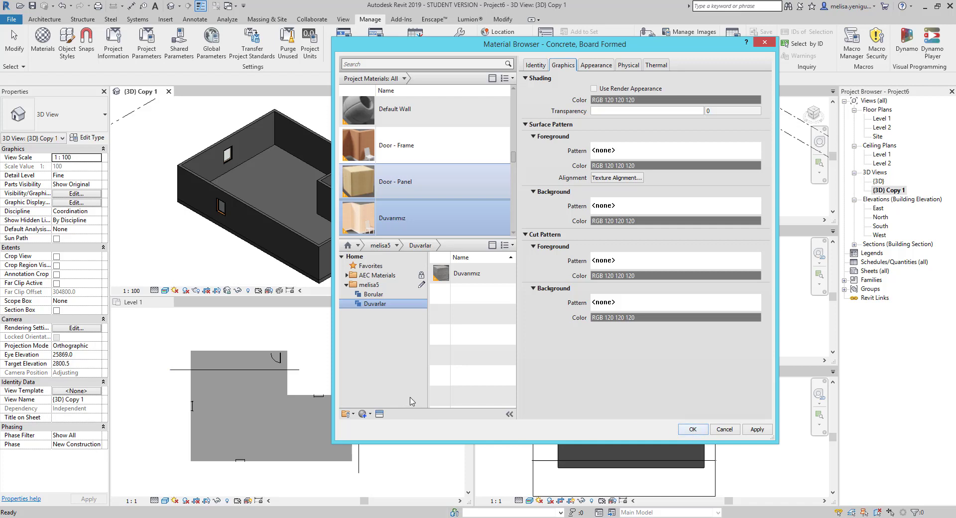
# Select Duvarımız, show its appearance, and open the Asset Browser to replace the asset
pyautogui.click(371, 414)
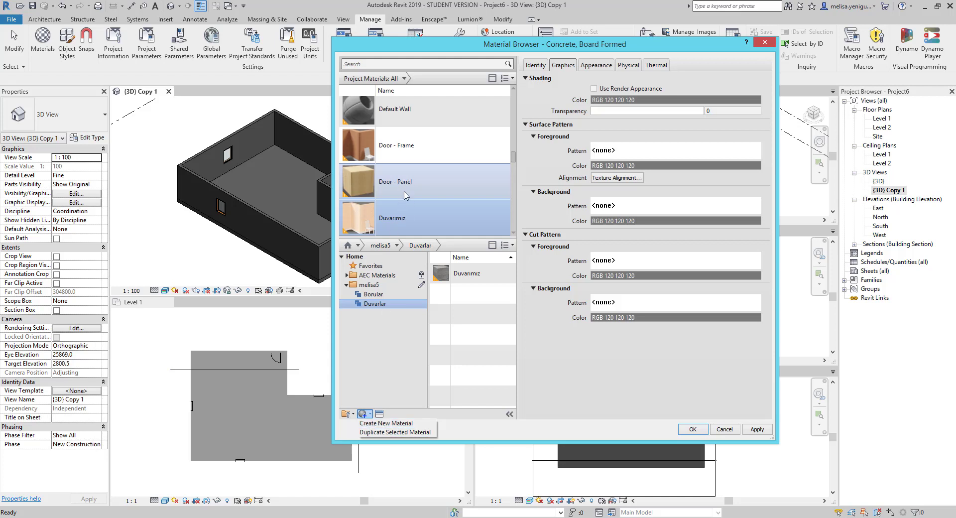
pyautogui.click(390, 348)
pyautogui.click(466, 273)
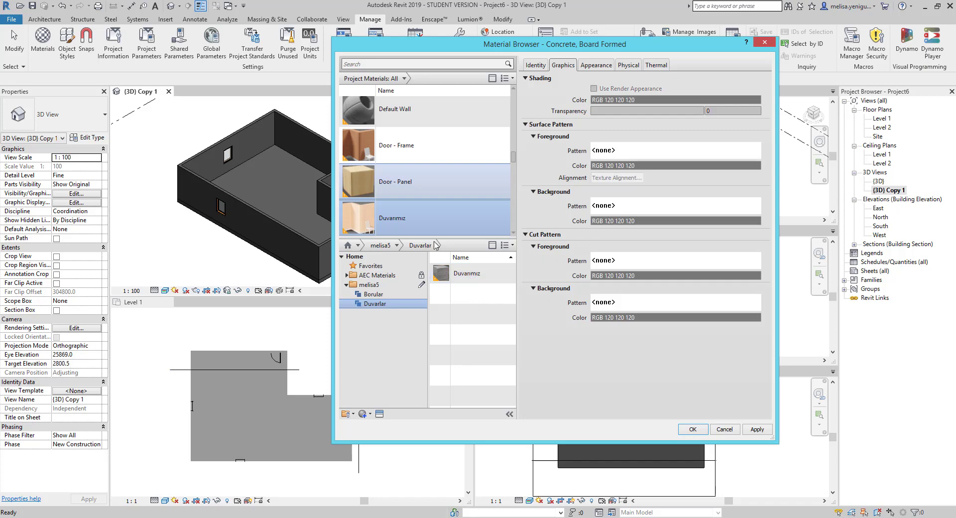
pyautogui.click(600, 65)
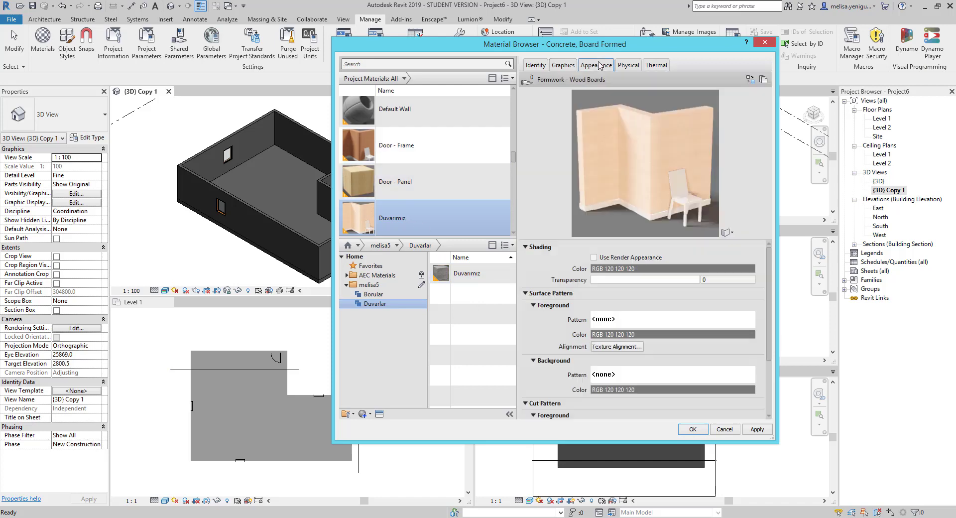
pyautogui.click(379, 414)
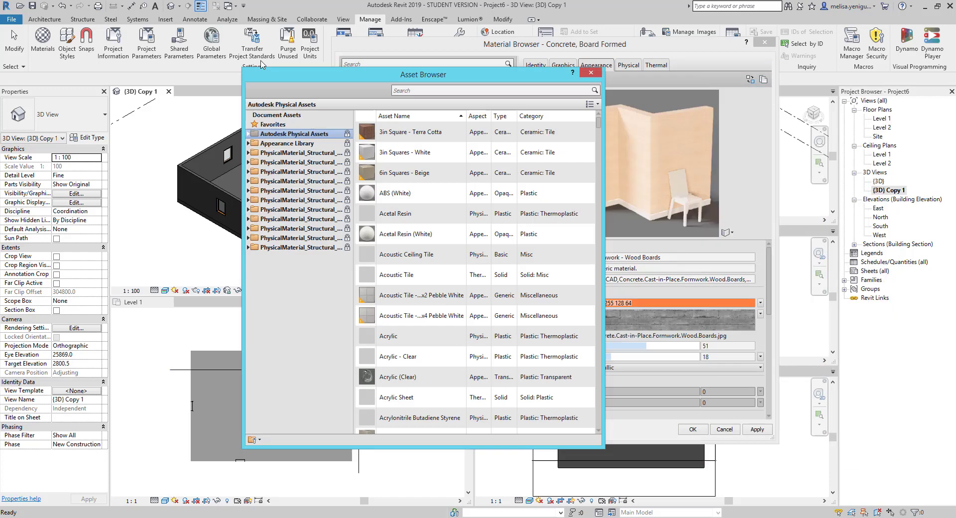
# Expand Autodesk Physical Assets, close the Asset Browser unused, and apply the orange metallic appearance edits
pyautogui.moveTo(262, 74); pyautogui.dragTo(77, 55)
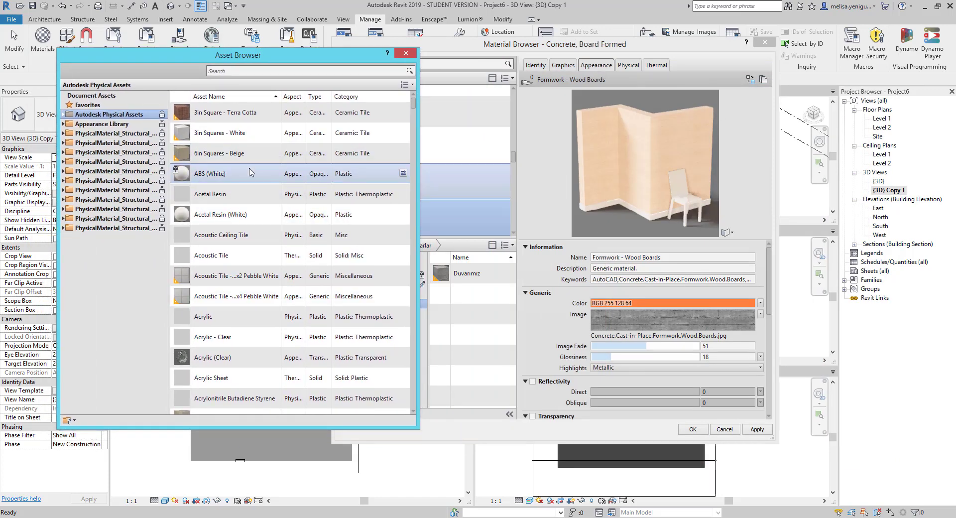
pyautogui.click(64, 115)
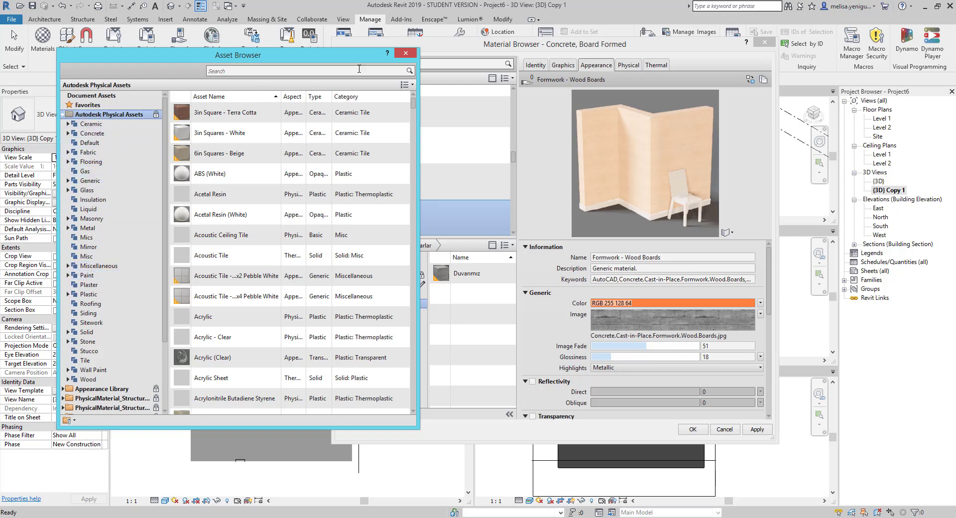
pyautogui.click(406, 53)
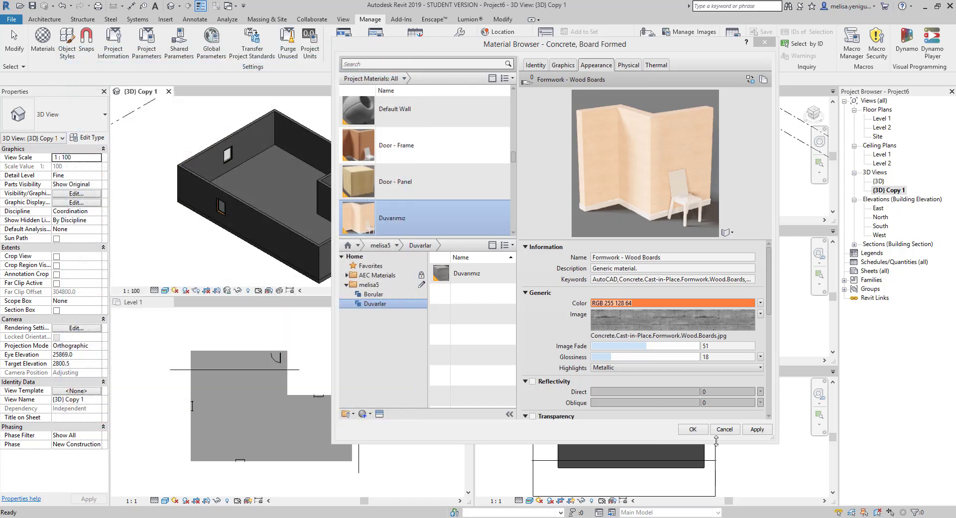
pyautogui.click(757, 431)
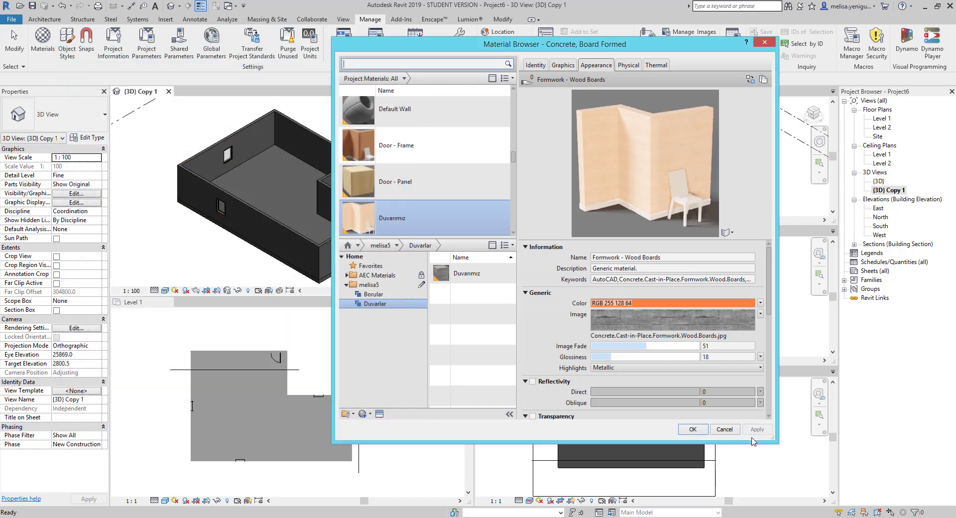
# Browse the Concrete physical assets: Fiber Reinforced, Cast-In-Place, Standard and High Strength
pyautogui.click(380, 413)
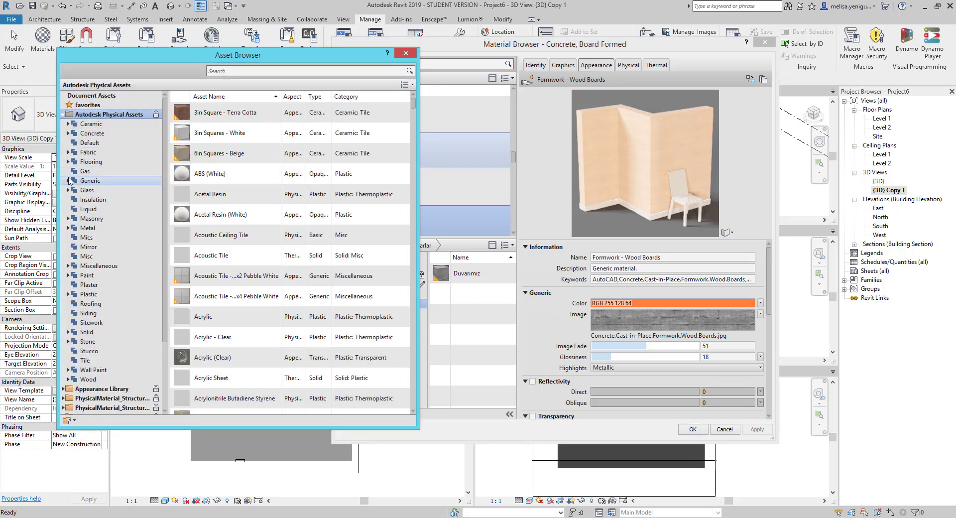
pyautogui.click(68, 133)
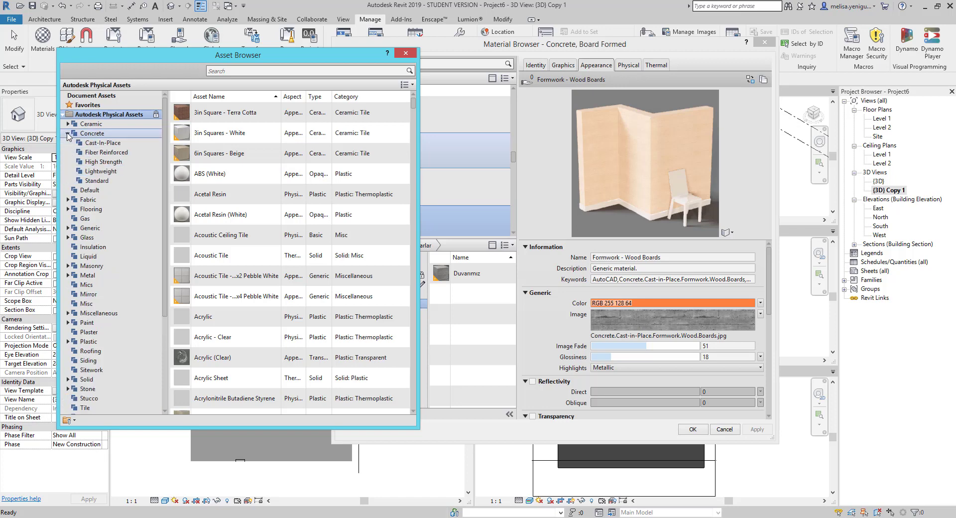
pyautogui.click(121, 155)
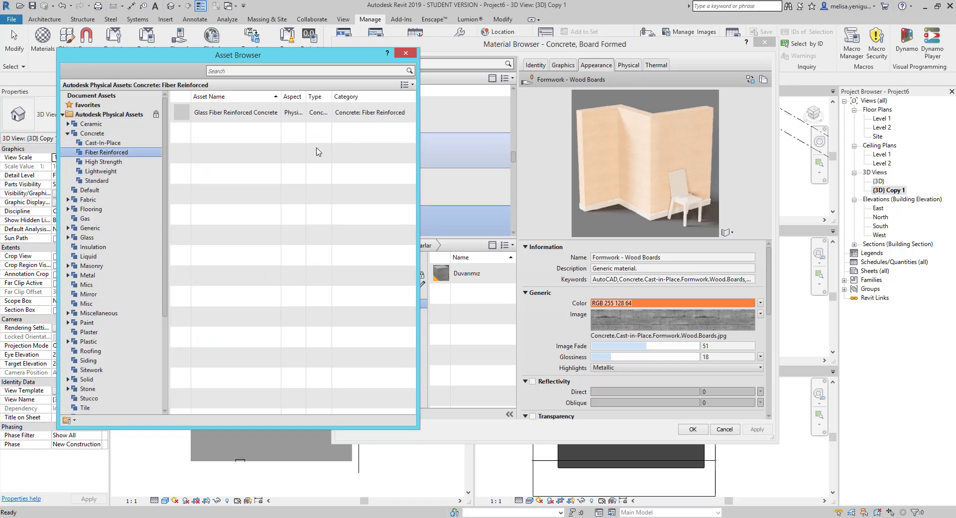
pyautogui.click(123, 144)
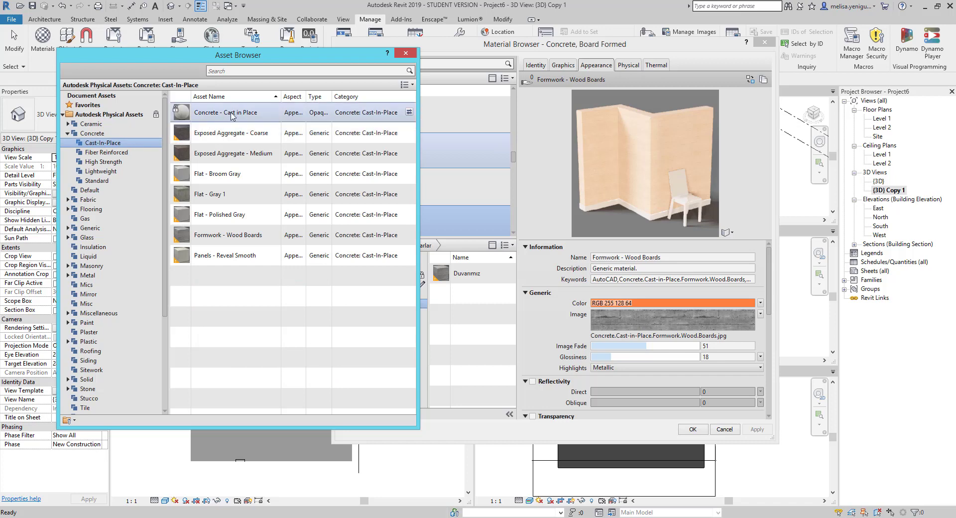
pyautogui.click(108, 182)
pyautogui.scroll(-5, 241, 279)
pyautogui.scroll(-5, 241, 279)
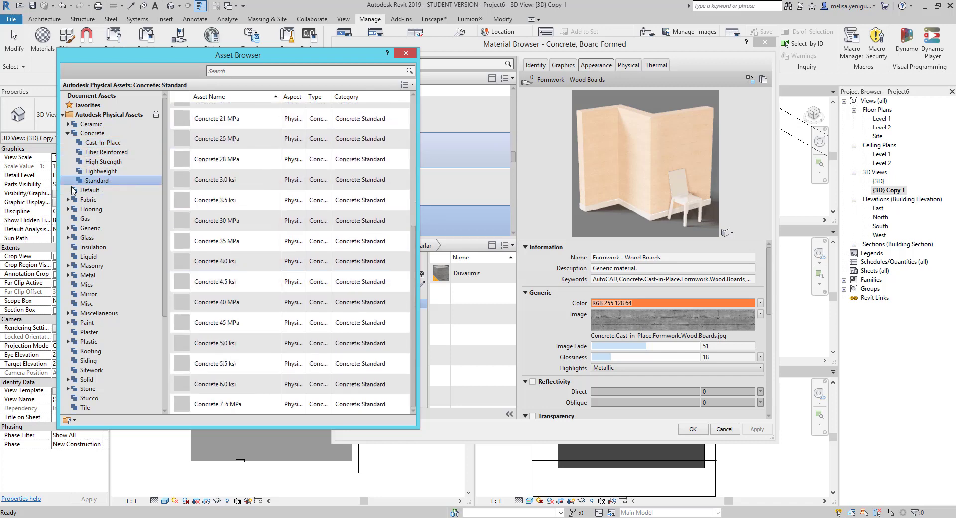
pyautogui.click(103, 162)
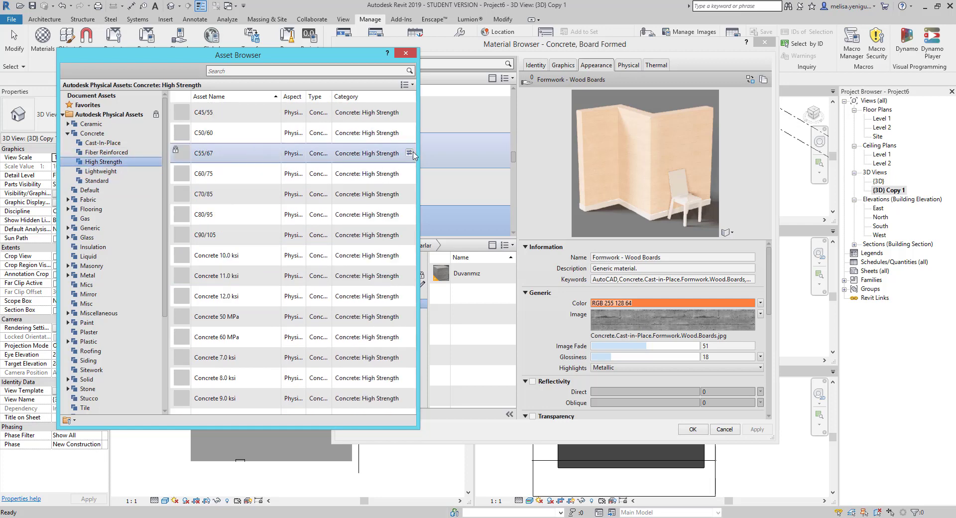
# Pick the C55/67 asset, close the Asset Browser, and cancel the Material Browser
pyautogui.click(409, 153)
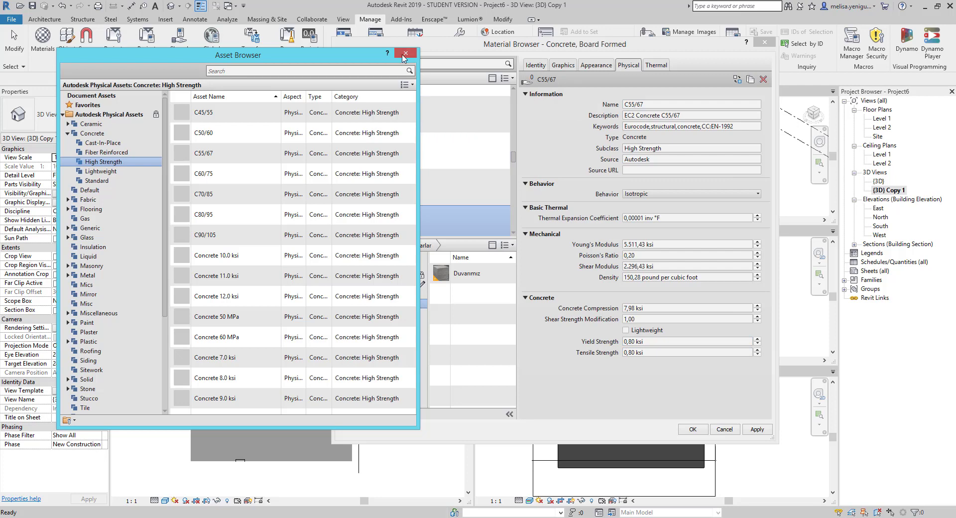
pyautogui.click(406, 53)
pyautogui.click(727, 431)
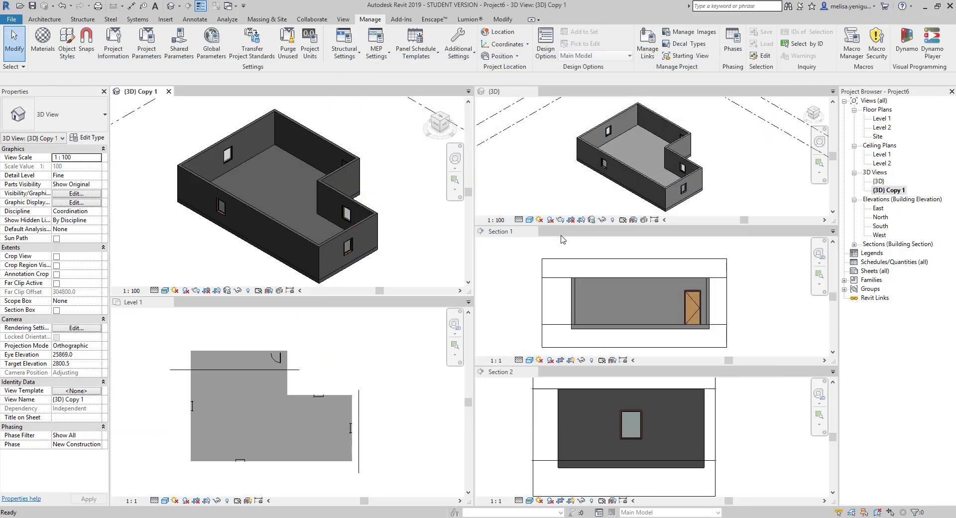
# Select the front wall and open the Generic - 8" type's Structure layer material choice
pyautogui.click(266, 217)
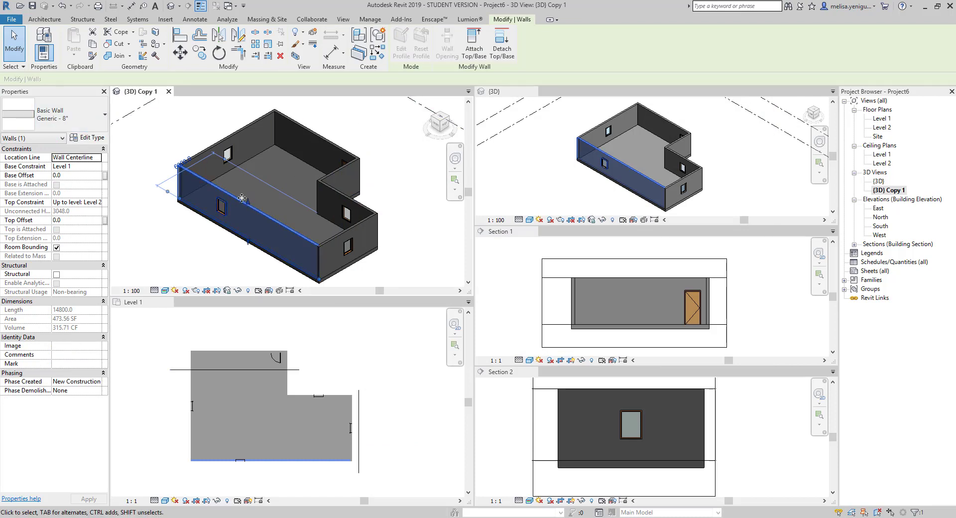
pyautogui.click(90, 138)
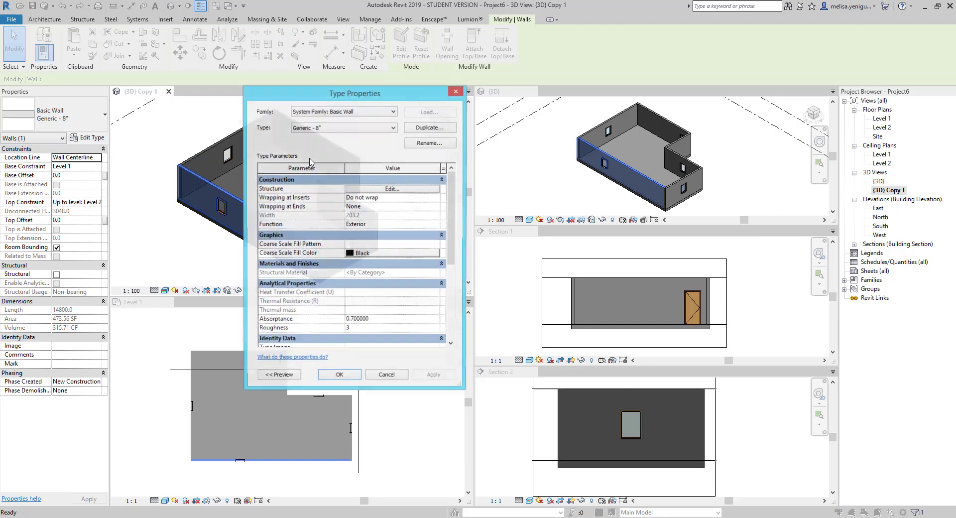
pyautogui.click(408, 191)
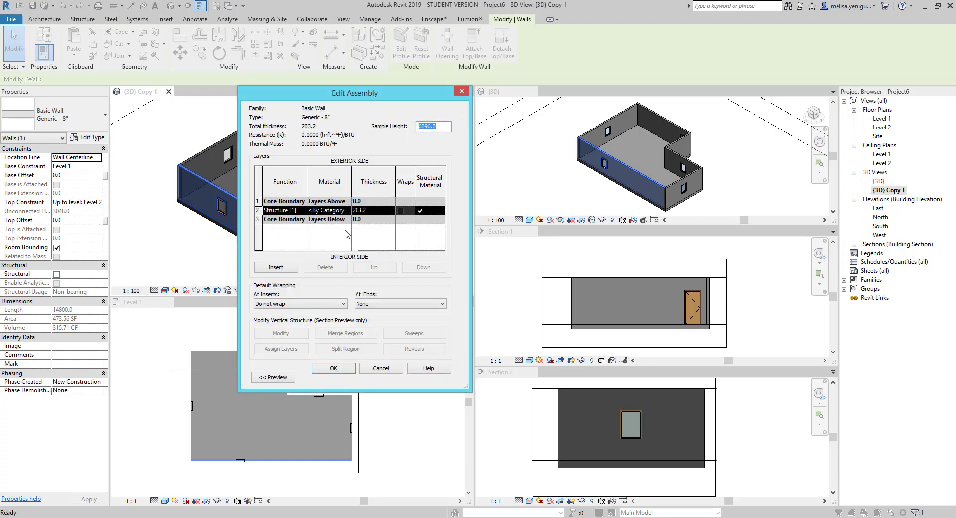
pyautogui.click(349, 211)
pyautogui.click(349, 210)
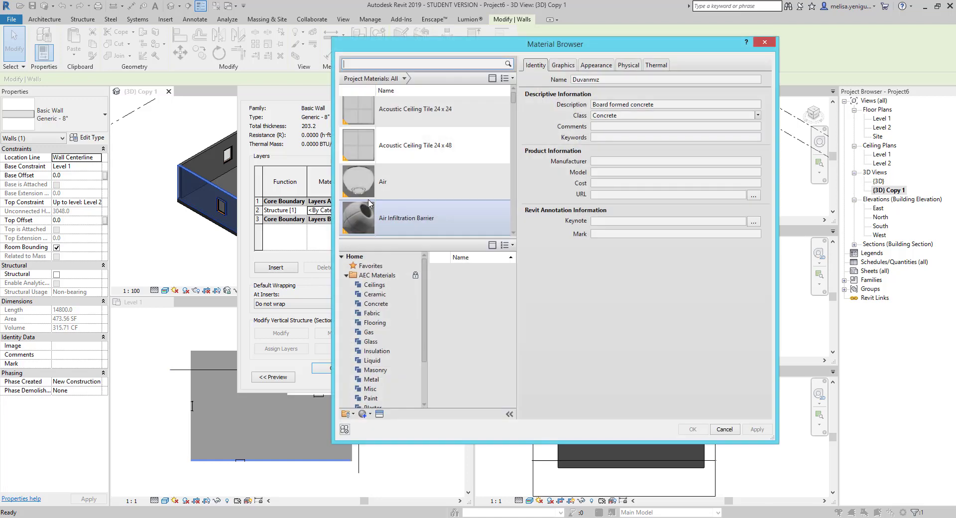
# Search for and assign Duvarımız as the Structure layer material, confirming all wall type dialogs
pyautogui.moveTo(408, 52); pyautogui.dragTo(466, 79)
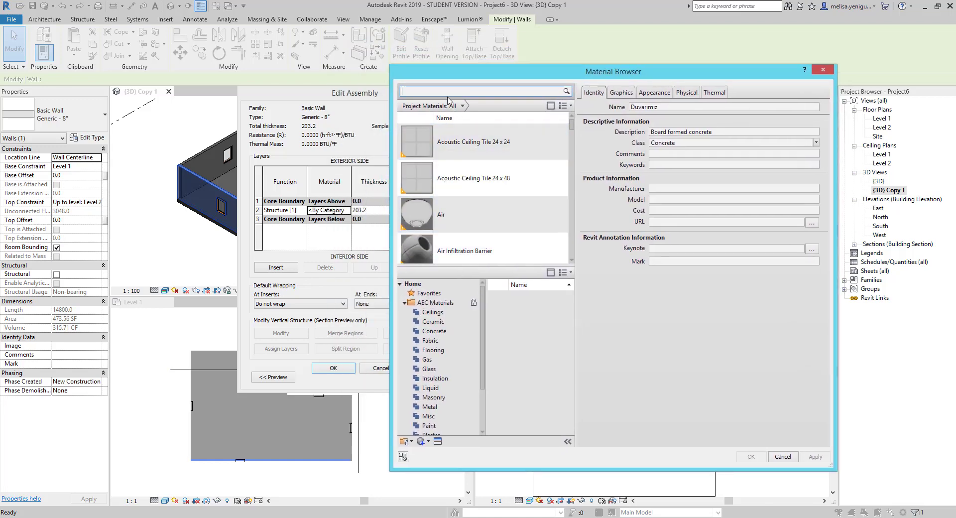
pyautogui.click(444, 91)
pyautogui.write('du')
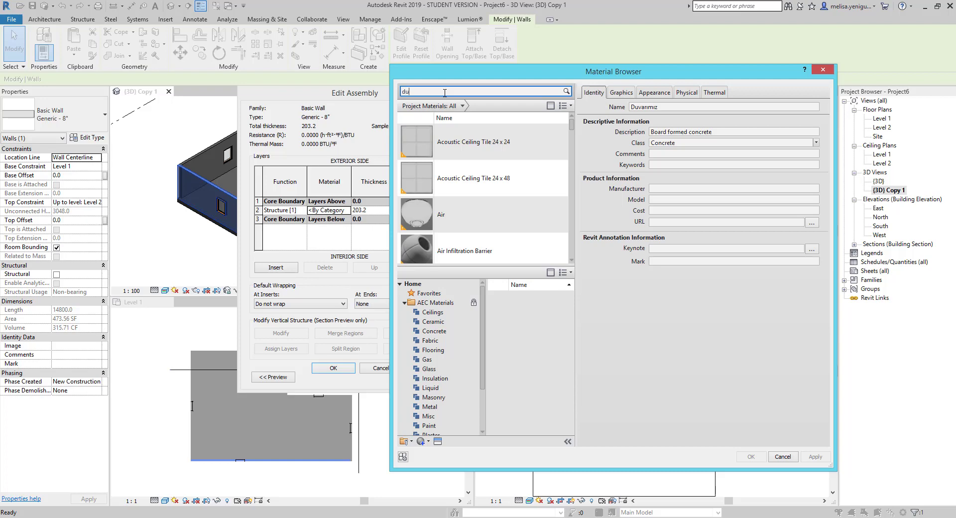
pyautogui.write('v')
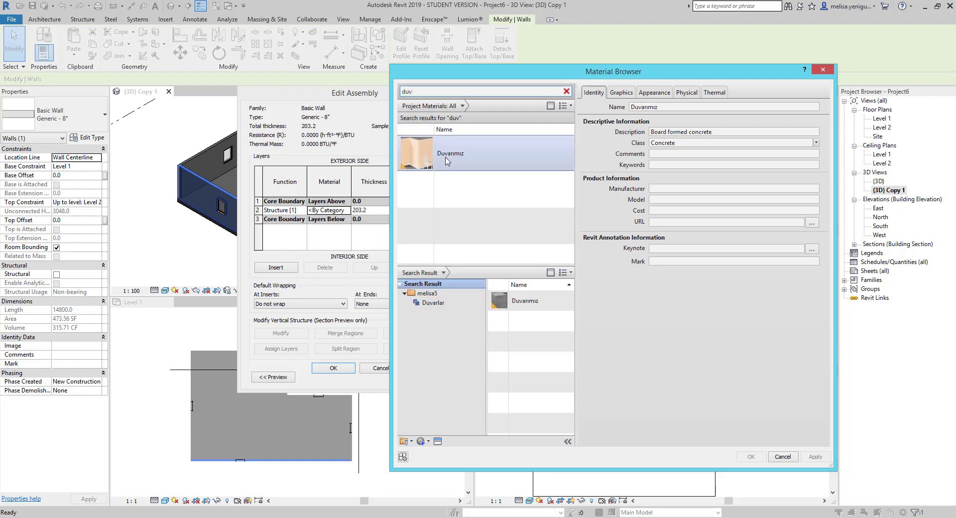
pyautogui.click(475, 154)
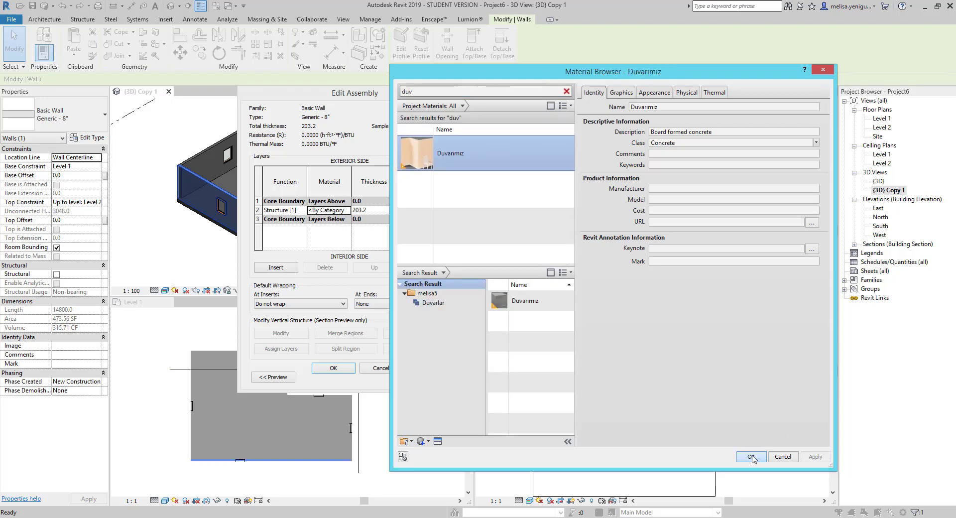
pyautogui.click(751, 456)
pyautogui.click(331, 367)
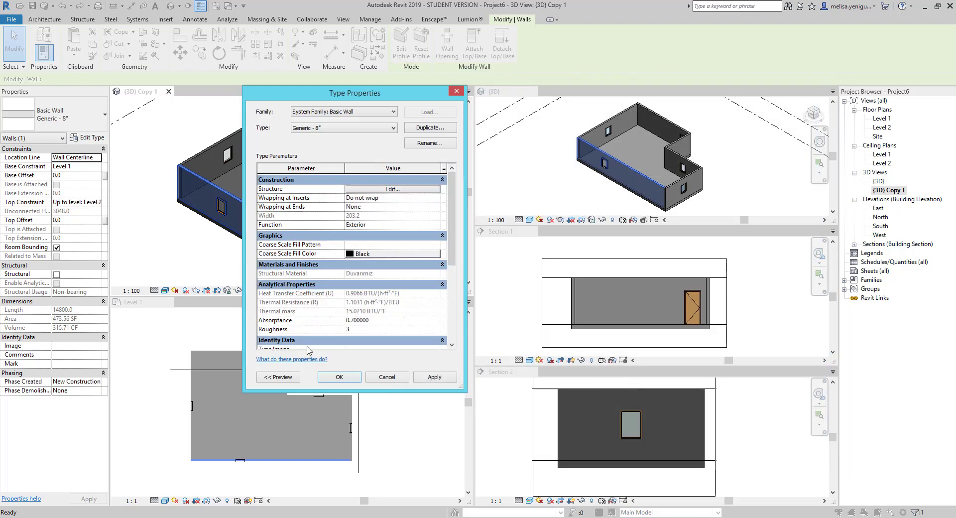
pyautogui.click(339, 377)
pyautogui.click(215, 225)
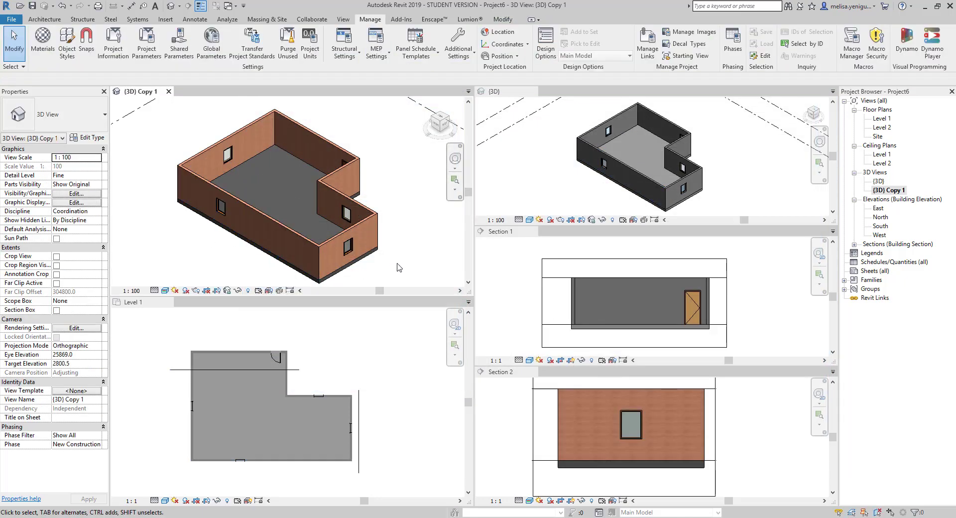
# Confirm Realistic style in Graphic Display Options for {3D} Copy 1 and zoom to check it
pyautogui.click(165, 290)
pyautogui.click(205, 215)
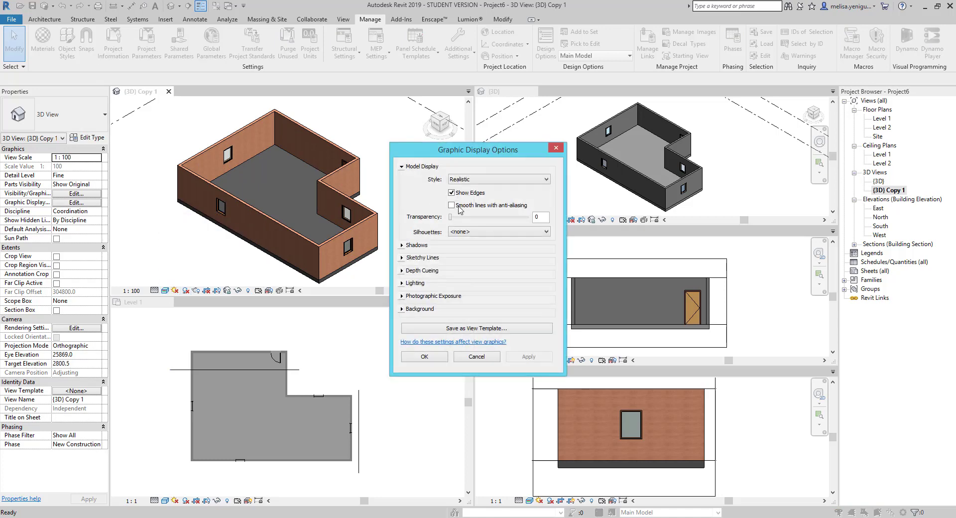
pyautogui.click(424, 356)
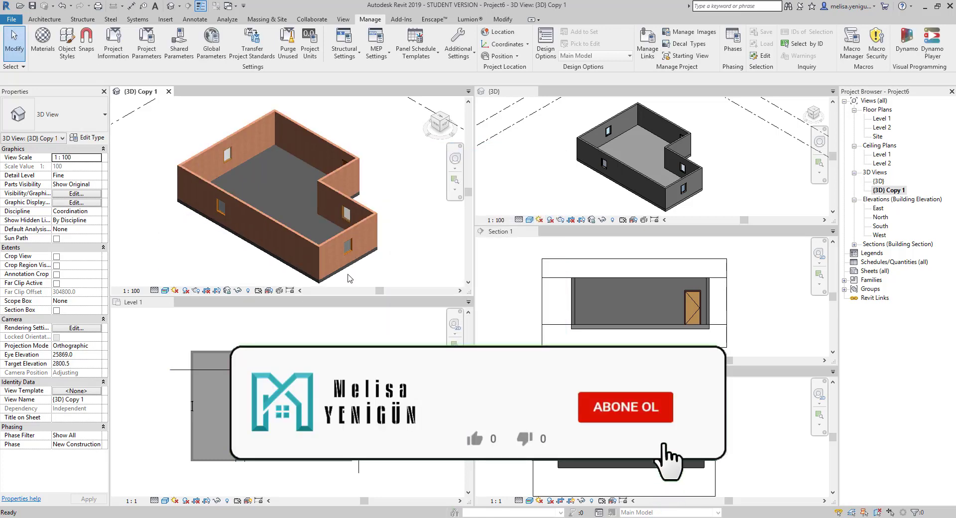
pyautogui.scroll(5, 349, 234)
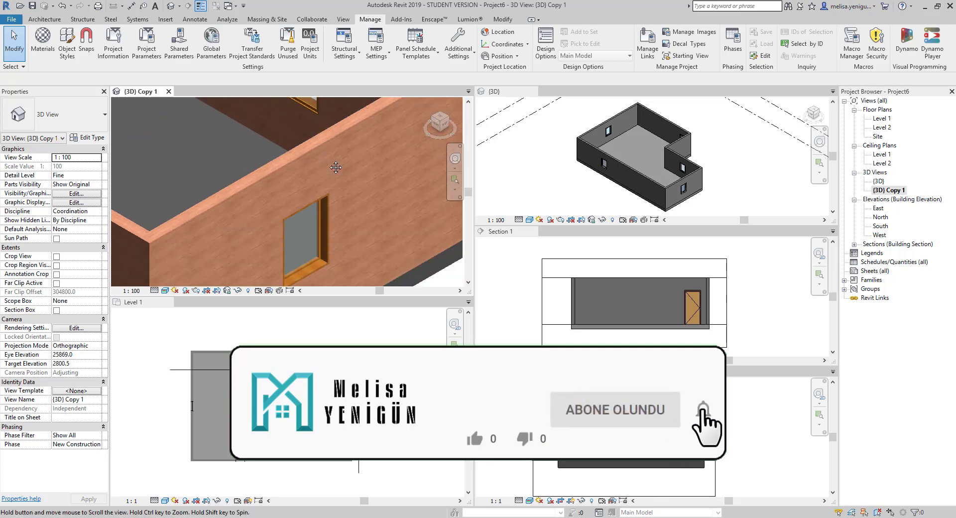
pyautogui.scroll(2, 328, 194)
pyautogui.scroll(-2, 328, 193)
pyautogui.scroll(-2, 328, 193)
pyautogui.scroll(-1, 328, 193)
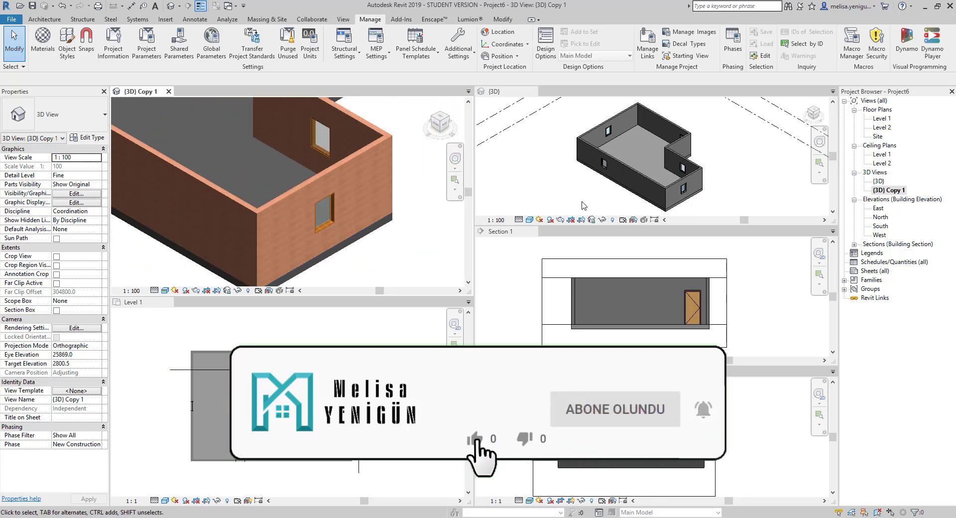
# Zoom around the {3D} and {3D} Copy 1 views to inspect the brick-textured walls
pyautogui.click(650, 180)
pyautogui.scroll(2, 650, 180)
pyautogui.scroll(2, 648, 172)
pyautogui.scroll(3, 647, 162)
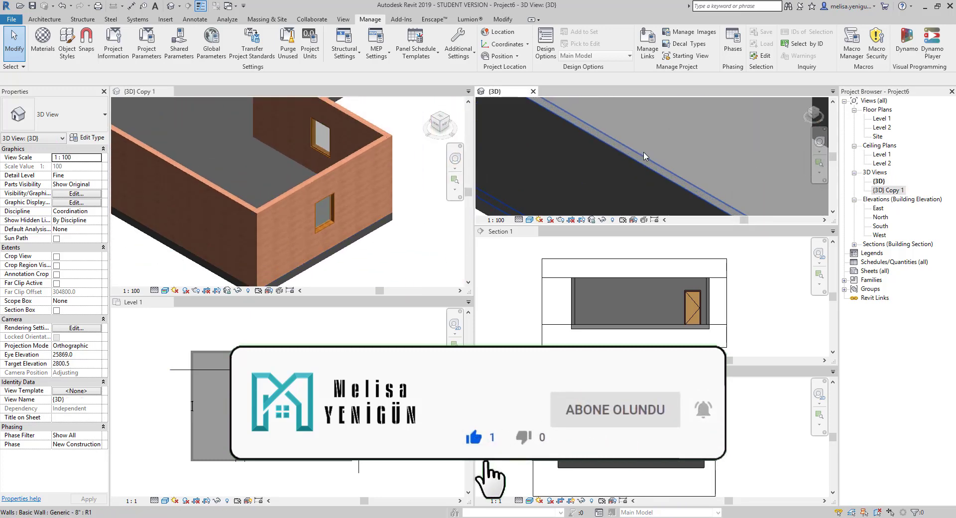
pyautogui.scroll(1, 646, 154)
pyautogui.scroll(-3, 640, 152)
pyautogui.scroll(-3, 630, 150)
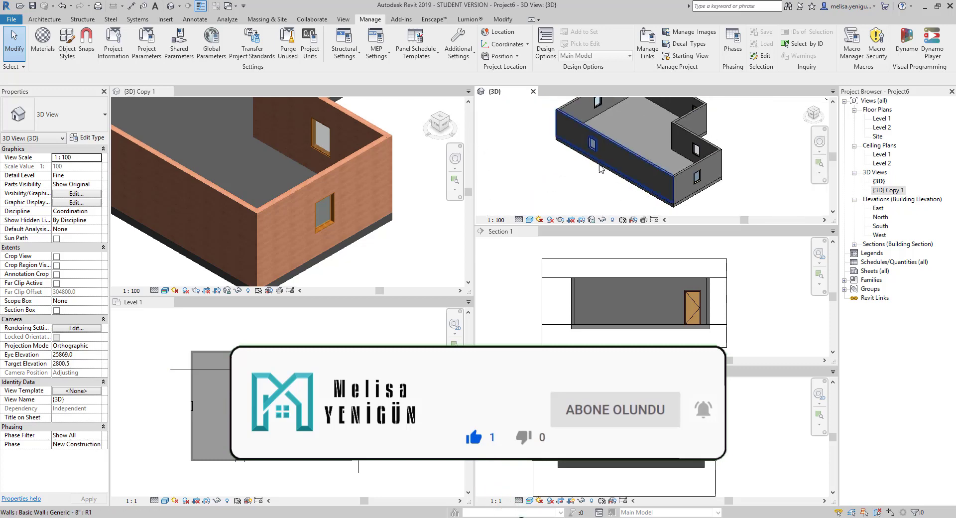
pyautogui.scroll(-2, 603, 171)
pyautogui.click(311, 229)
pyautogui.scroll(-2, 310, 229)
pyautogui.scroll(-2, 312, 234)
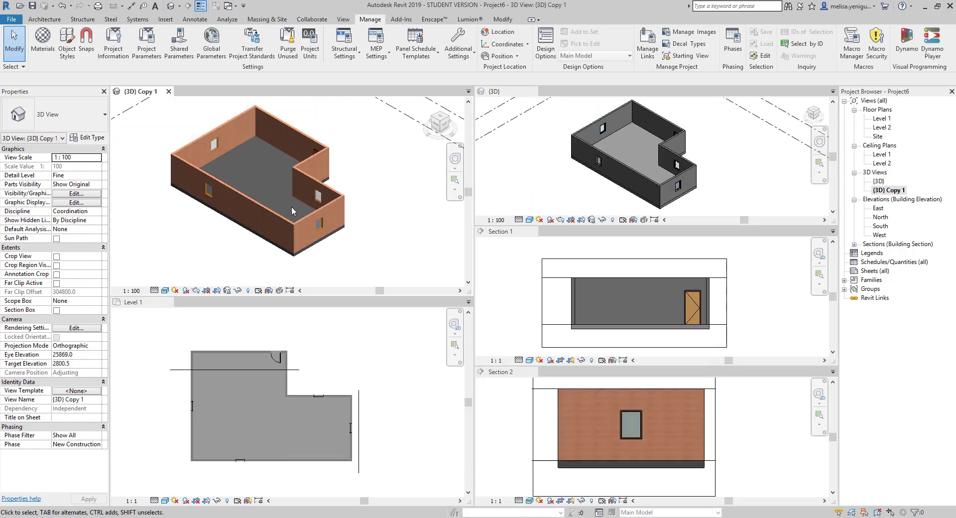
pyautogui.scroll(-1, 315, 240)
pyautogui.scroll(1, 314, 240)
pyautogui.scroll(1, 314, 240)
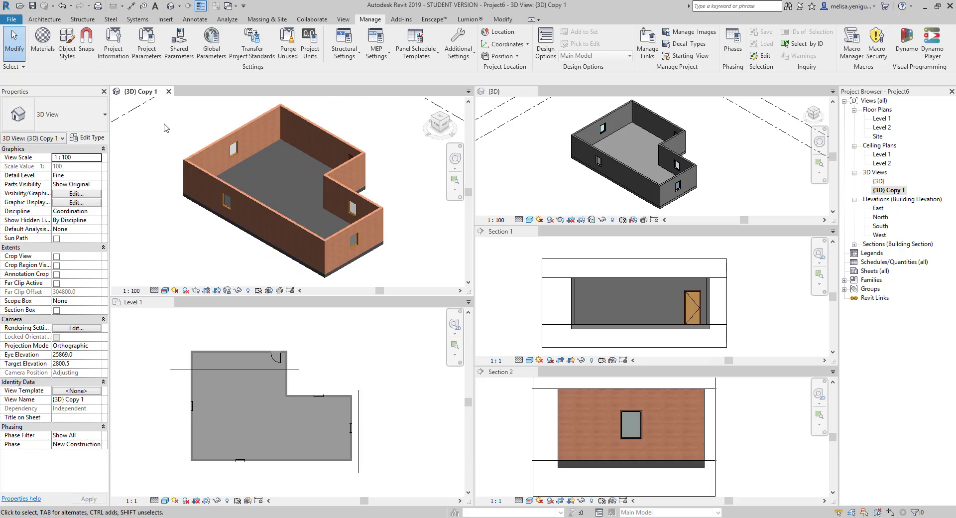
# Reopen Duvarımız's material settings and apply cyan as its shading colour
pyautogui.click(41, 45)
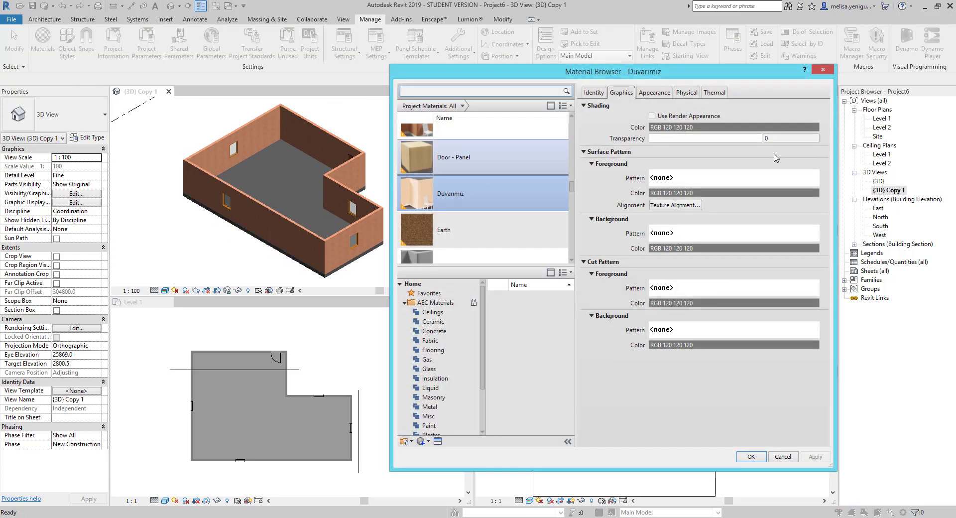
pyautogui.moveTo(835, 175); pyautogui.dragTo(669, 176)
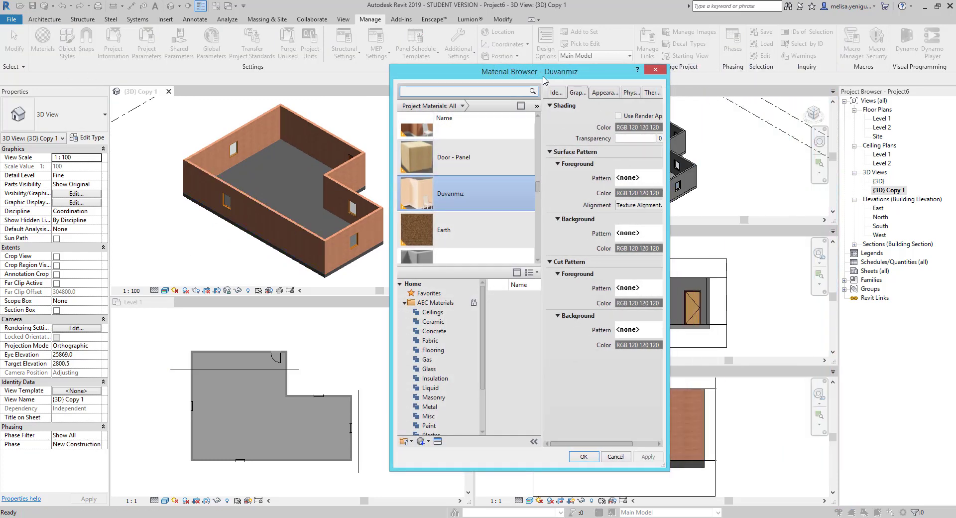
pyautogui.moveTo(543, 77); pyautogui.dragTo(120, 86)
pyautogui.moveTo(286, 249); pyautogui.dragTo(445, 249)
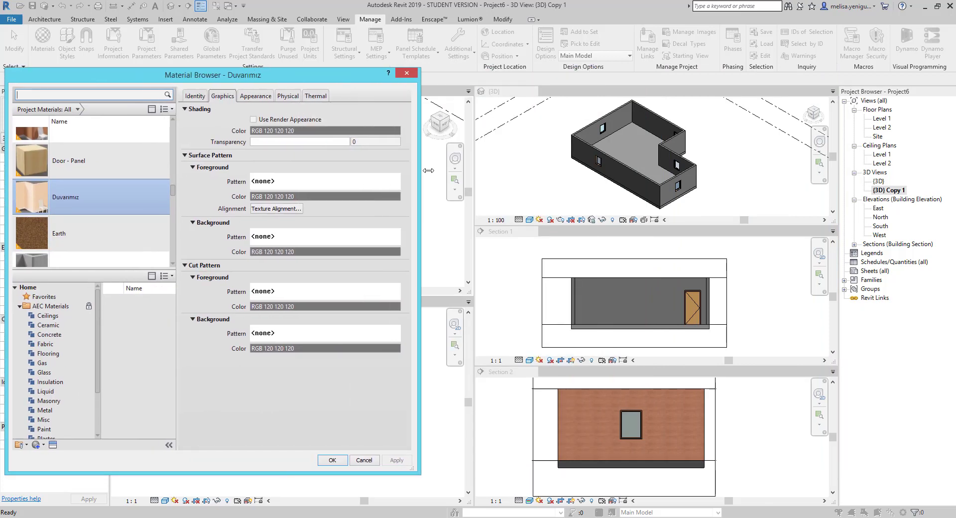
pyautogui.click(287, 131)
pyautogui.click(174, 215)
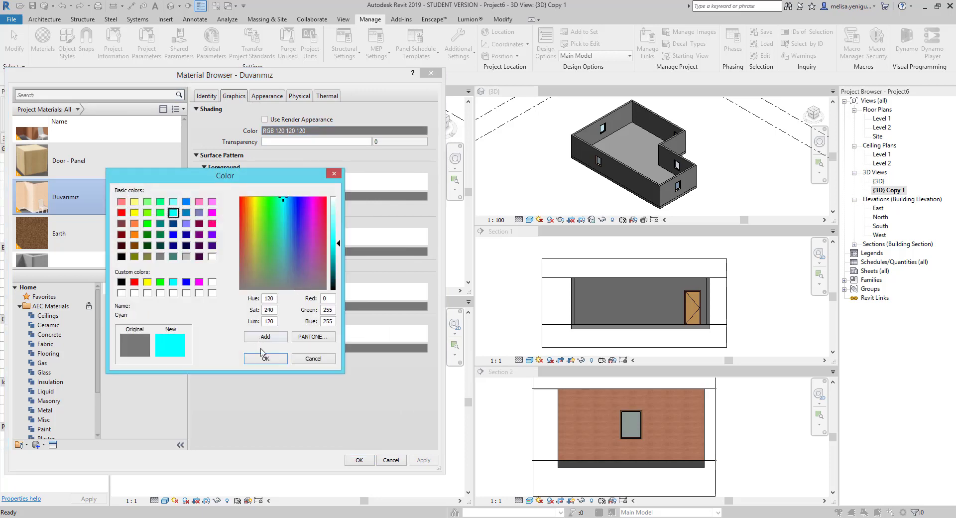
pyautogui.click(265, 359)
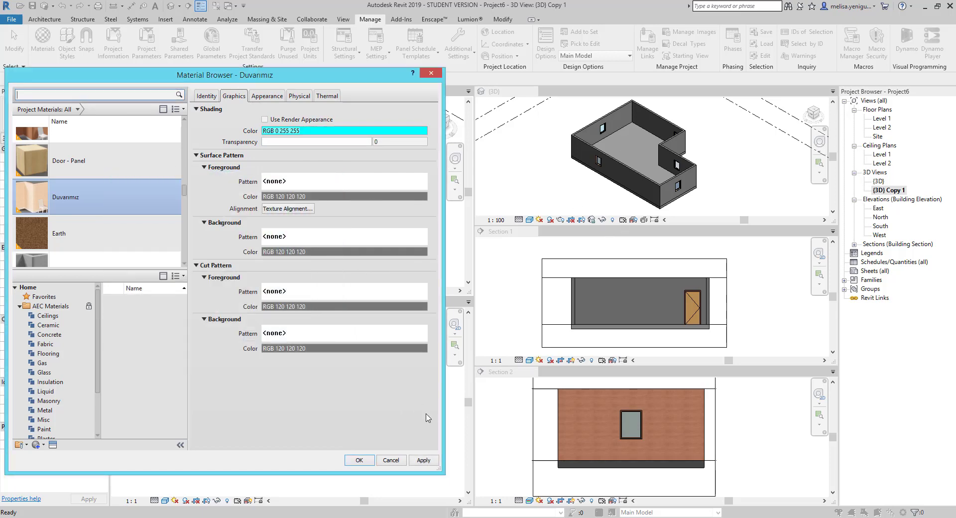
pyautogui.click(423, 460)
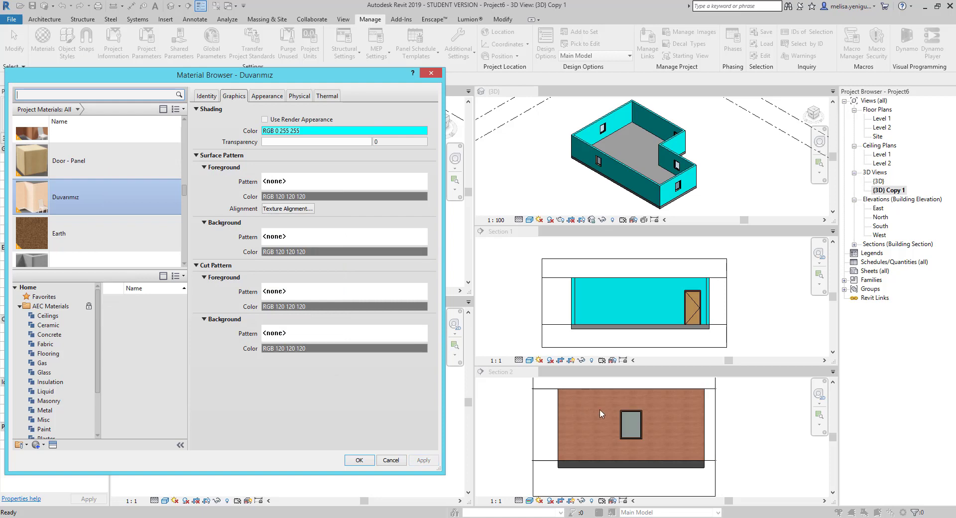
# Change the shading colour to light grey RGB 192 192 192
pyautogui.moveTo(301, 75); pyautogui.dragTo(890, 118)
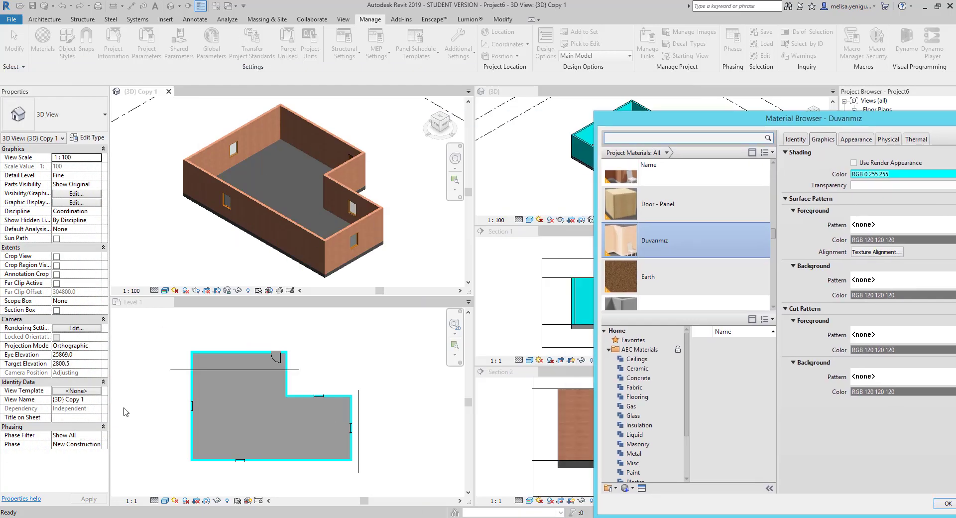
pyautogui.scroll(1, 687, 224)
pyautogui.moveTo(841, 118); pyautogui.dragTo(259, 79)
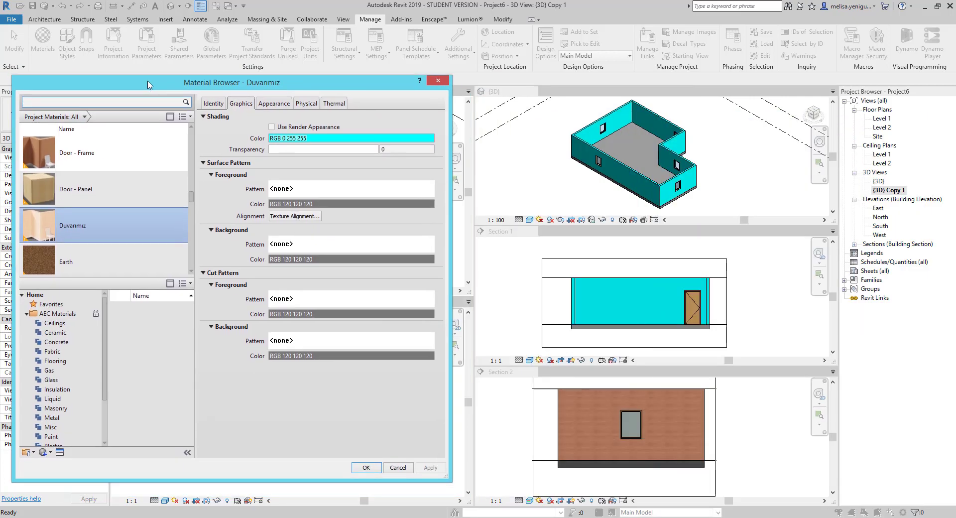
pyautogui.click(260, 138)
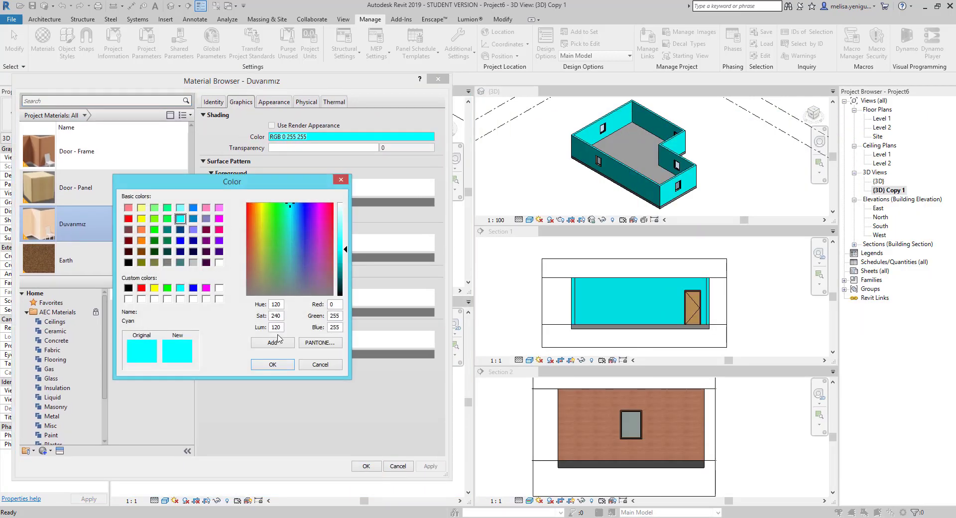
pyautogui.click(194, 263)
pyautogui.click(273, 364)
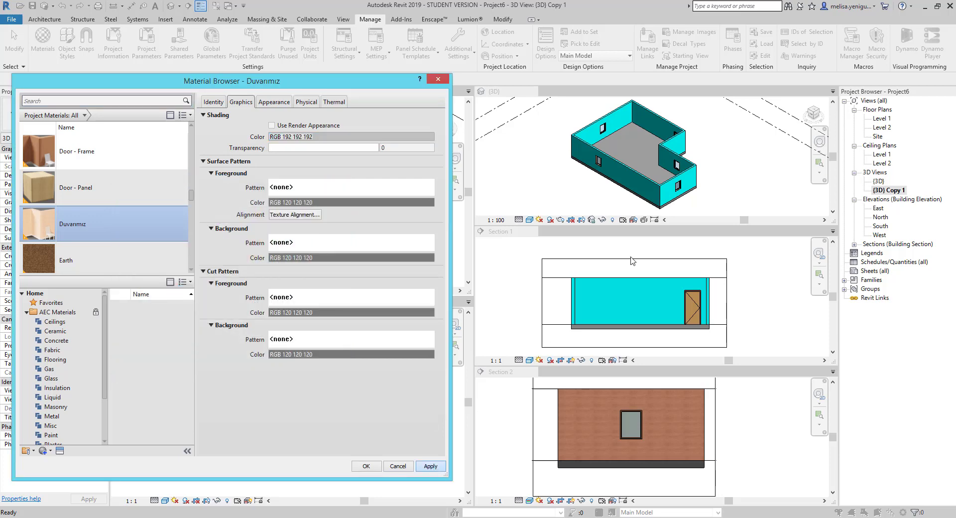
# Apply a solid-fill surface foreground pattern in lavender RGB 128 128 255
pyautogui.click(313, 188)
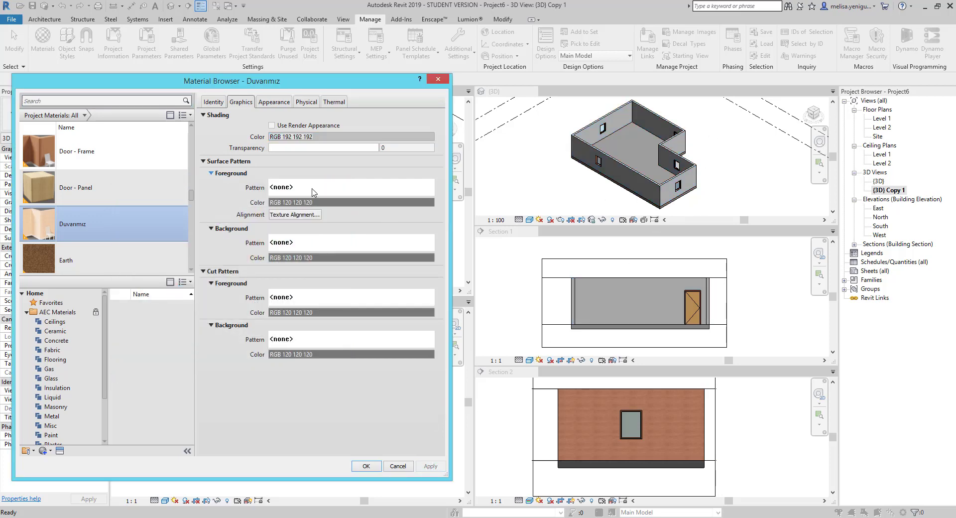
pyautogui.click(264, 257)
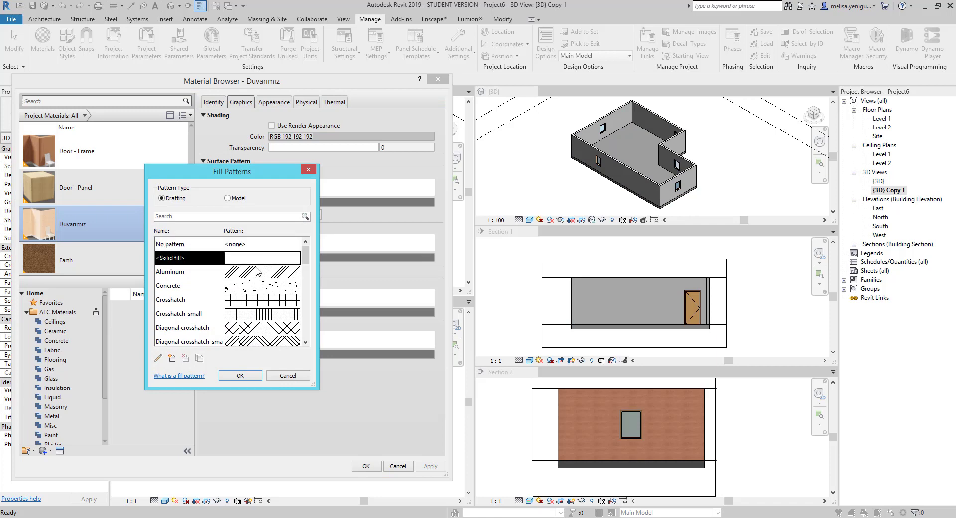
pyautogui.click(245, 375)
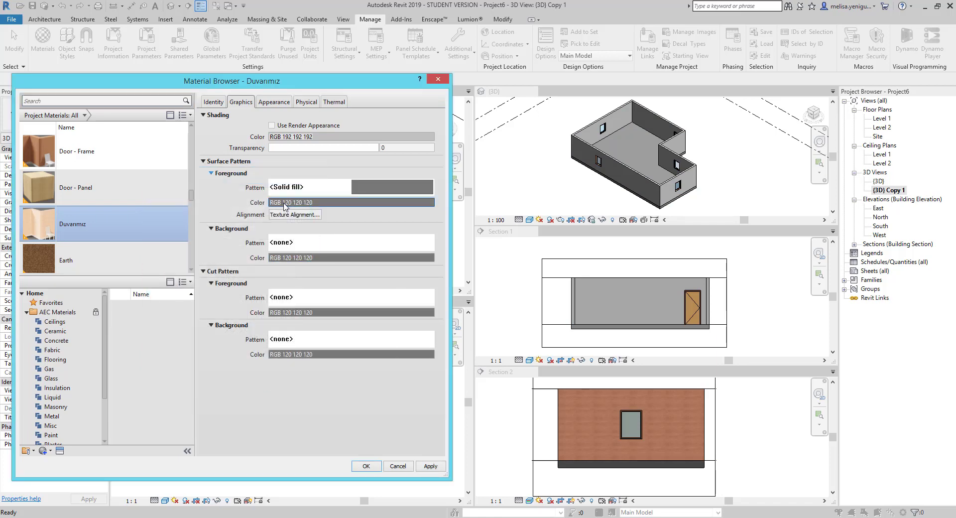
pyautogui.click(287, 202)
pyautogui.click(194, 230)
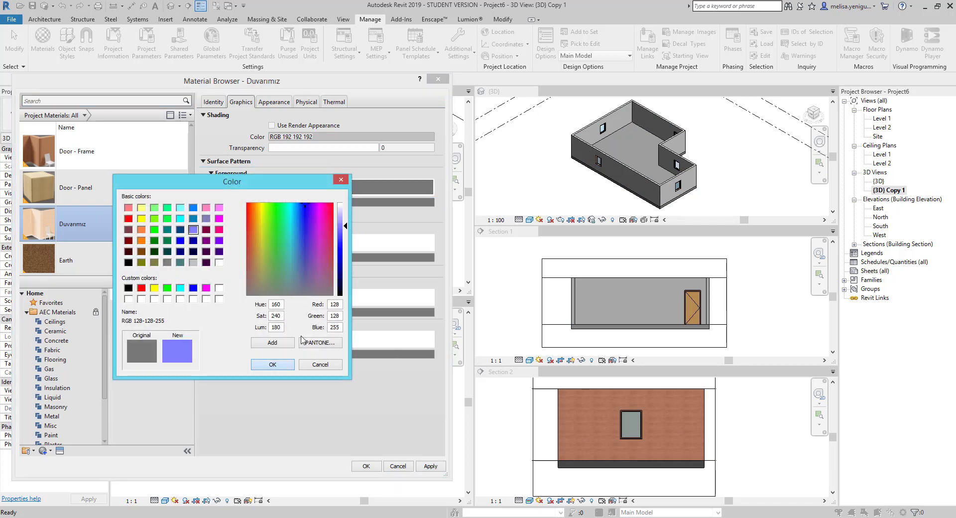
pyautogui.click(273, 364)
pyautogui.click(427, 467)
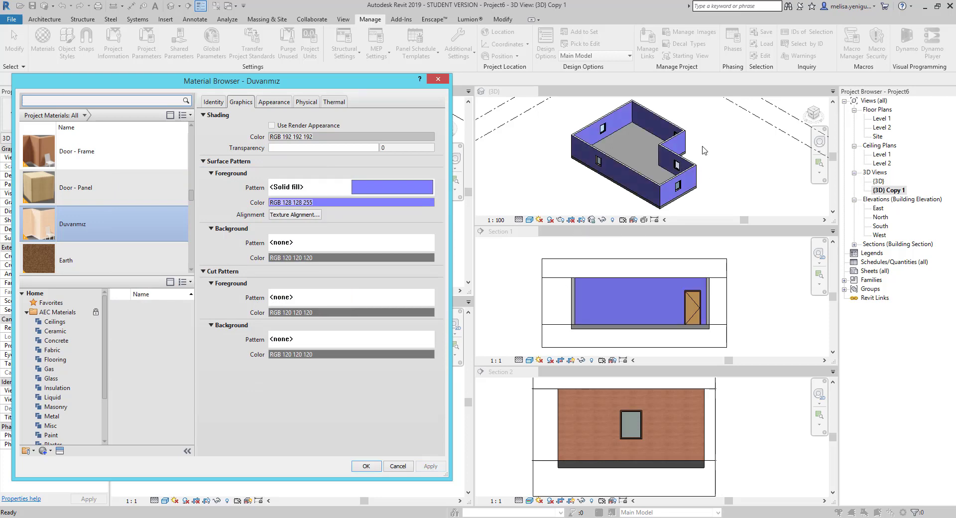
# Change the surface foreground pattern to the Aluminum hatch and apply it
pyautogui.moveTo(261, 85)
pyautogui.mouseDown()
pyautogui.moveTo(768, 121)
pyautogui.moveTo(800, 107)
pyautogui.moveTo(298, 72)
pyautogui.mouseUp()
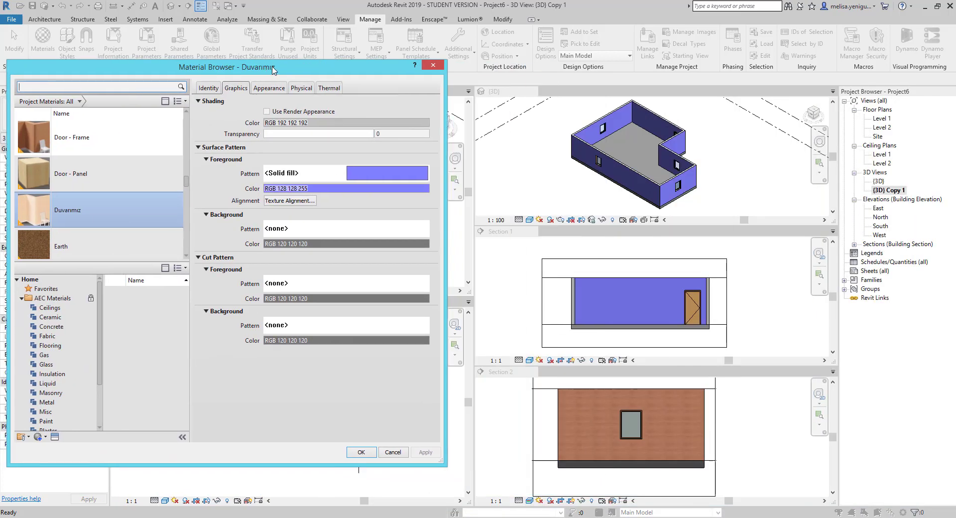
pyautogui.click(362, 169)
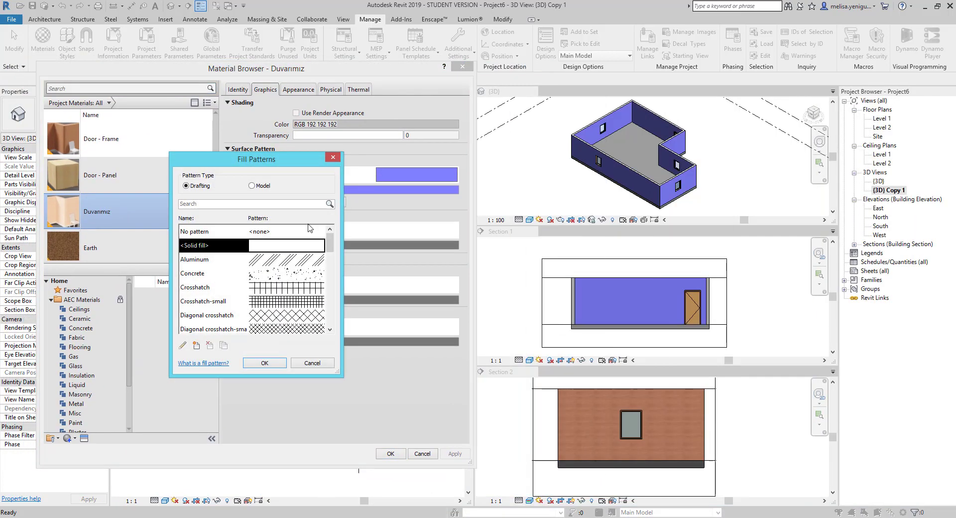
pyautogui.click(276, 262)
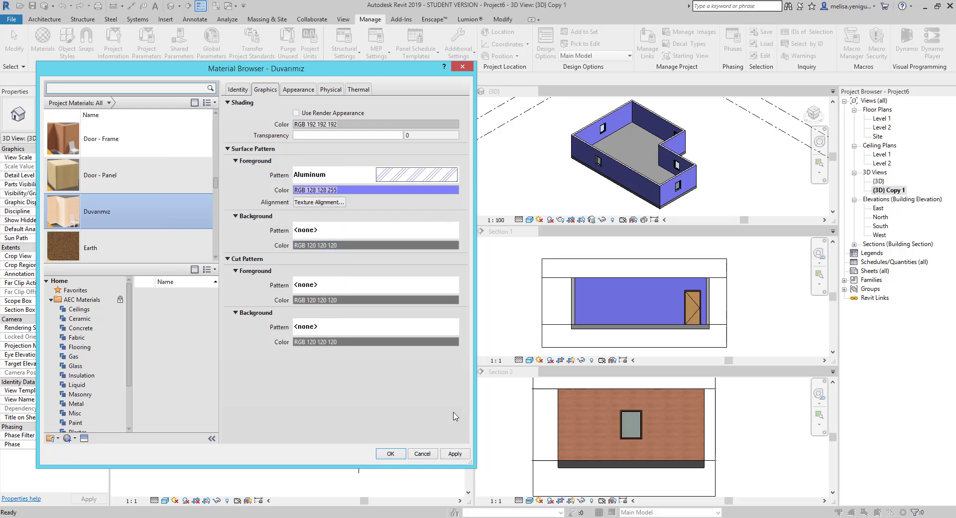
pyautogui.click(454, 454)
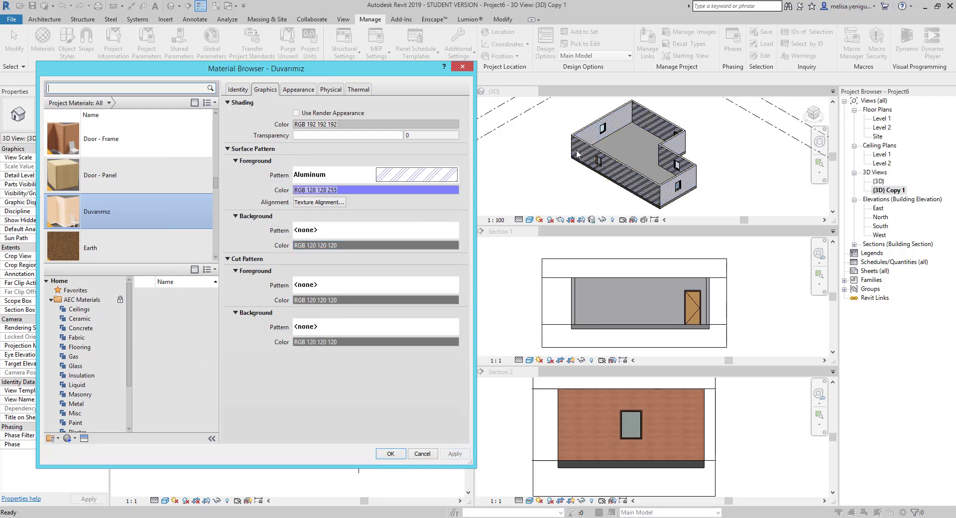
# Set the surface background to a black Aluminum pattern, apply, and close the material settings
pyautogui.click(327, 232)
pyautogui.click(270, 246)
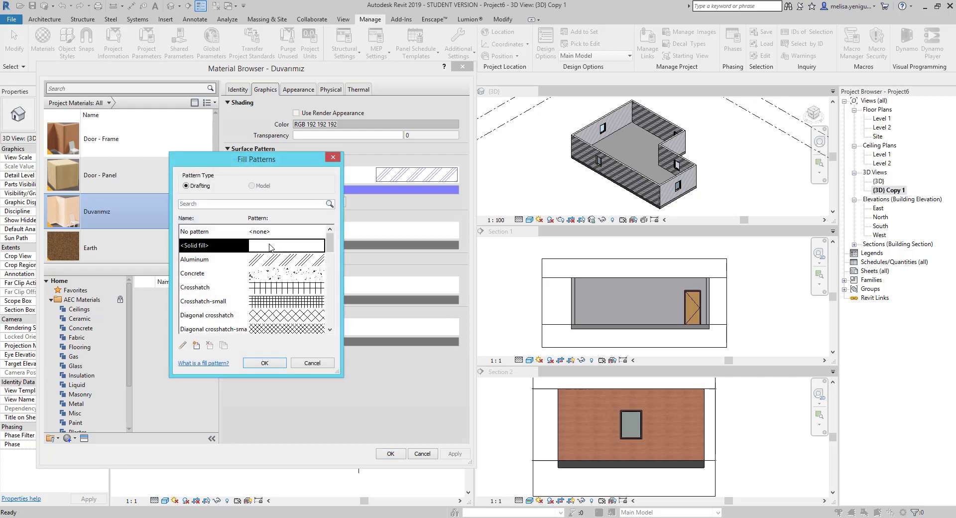
pyautogui.click(272, 264)
pyautogui.click(264, 363)
pyautogui.click(318, 247)
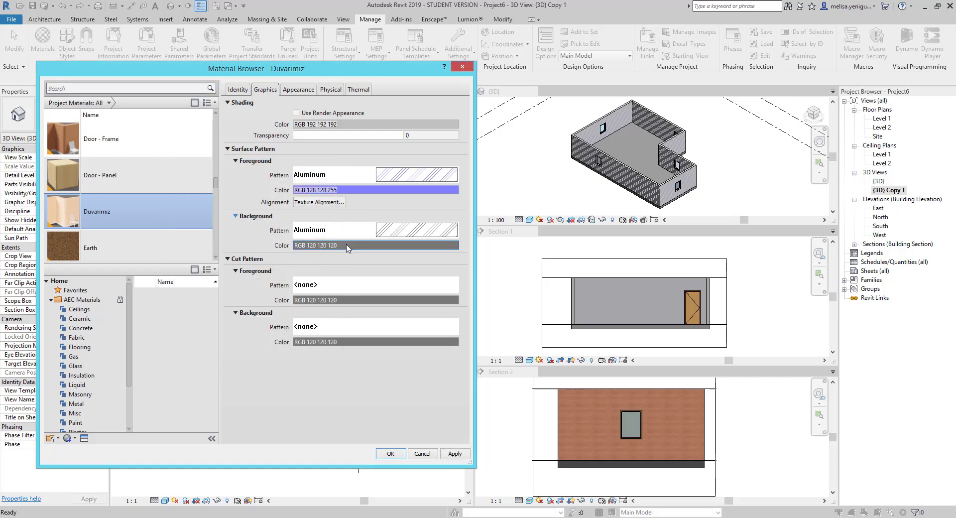
pyautogui.click(153, 250)
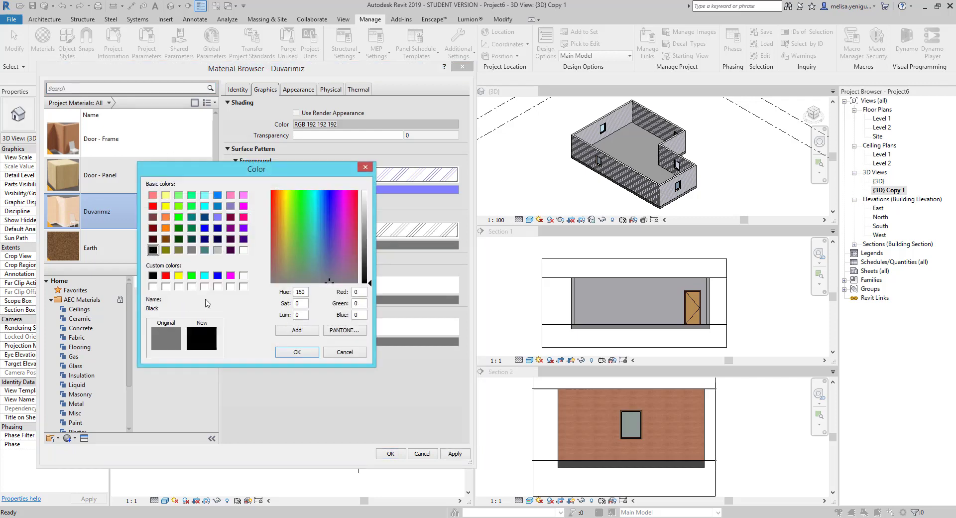
pyautogui.click(297, 352)
pyautogui.click(454, 455)
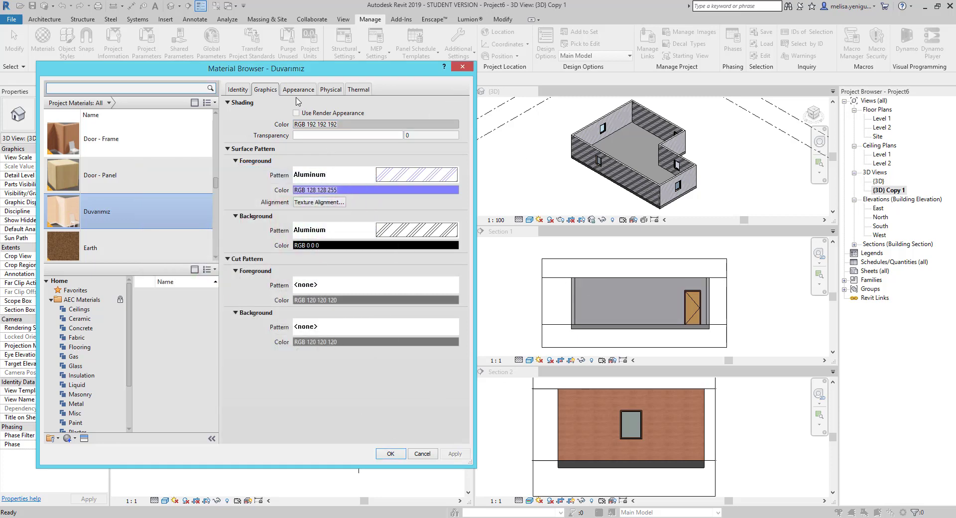
pyautogui.click(298, 89)
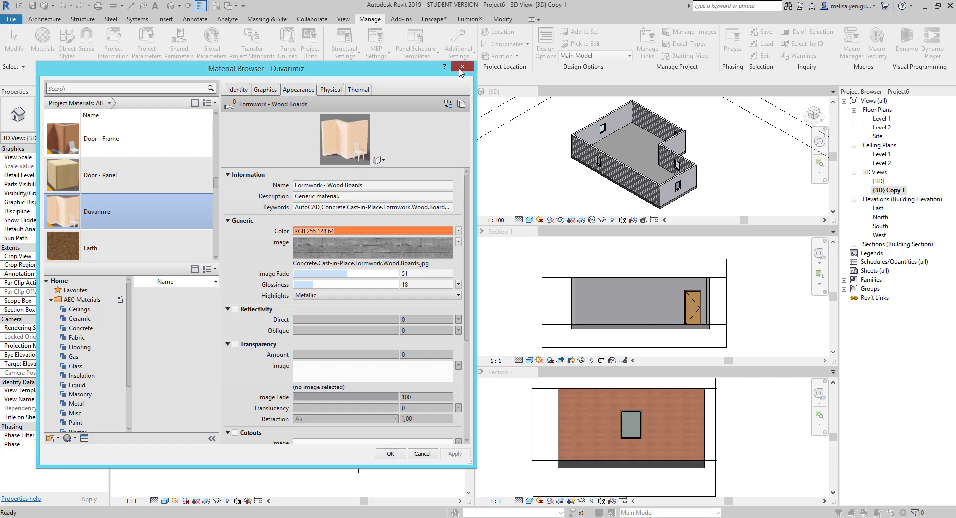
pyautogui.press('Return')
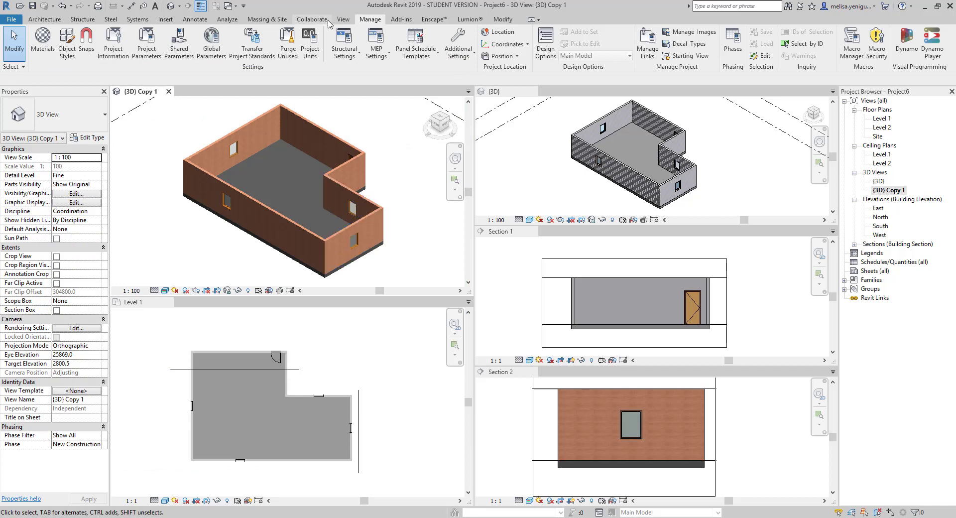
# Start the Paint tool with Parking Stripe and paint the back wall face yellow
pyautogui.click(491, 21)
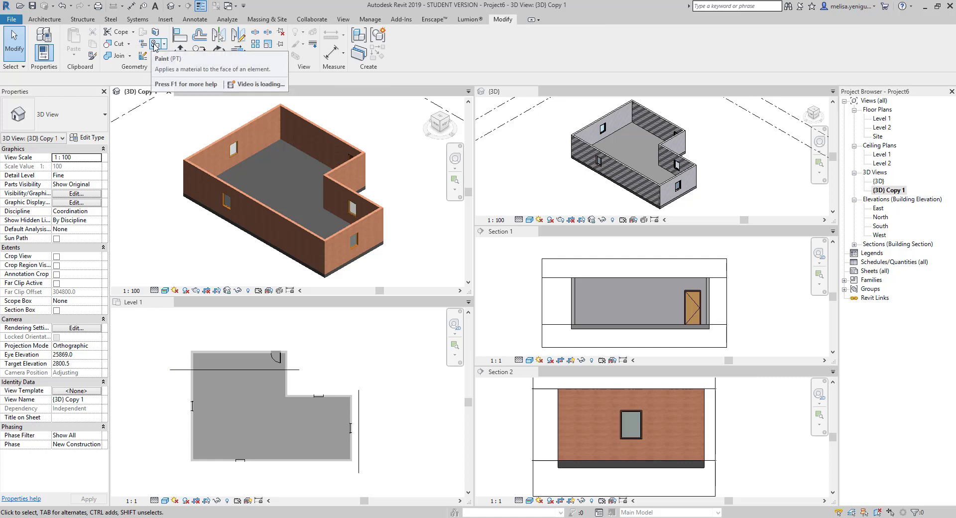
pyautogui.click(154, 46)
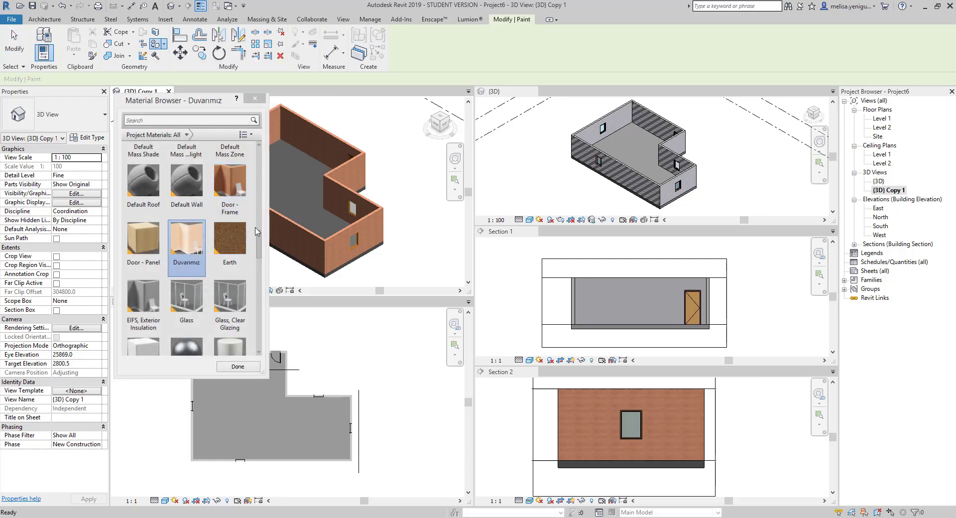
pyautogui.moveTo(260, 245); pyautogui.dragTo(259, 286)
pyautogui.click(187, 227)
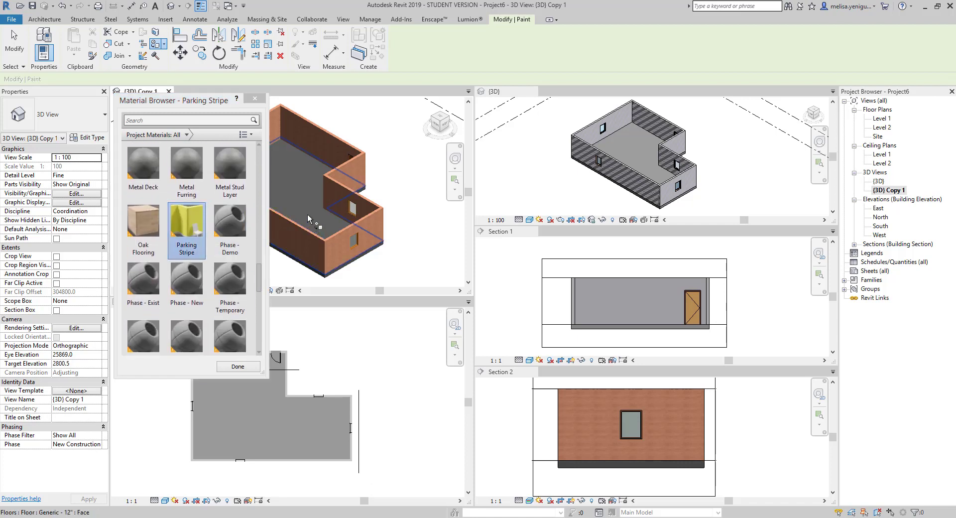
pyautogui.moveTo(308, 218); pyautogui.dragTo(357, 225, button='middle')
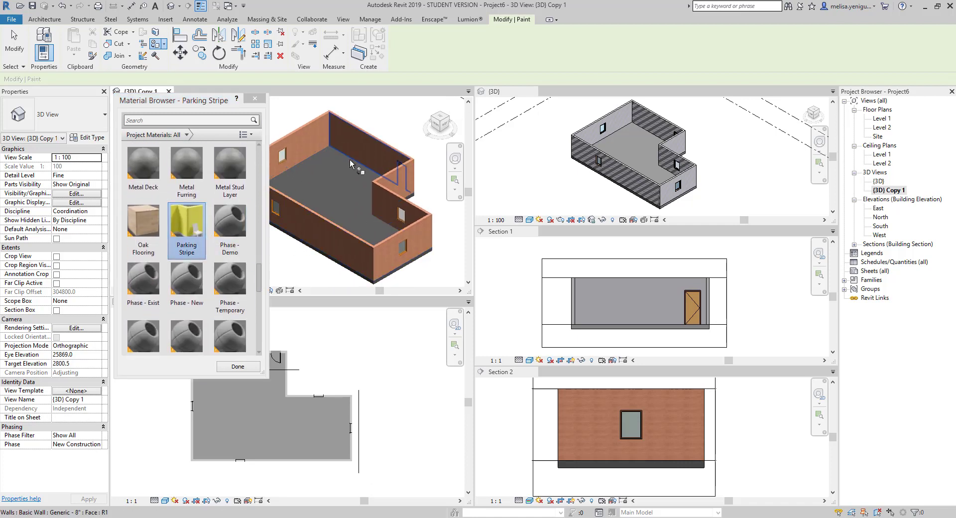
pyautogui.click(371, 159)
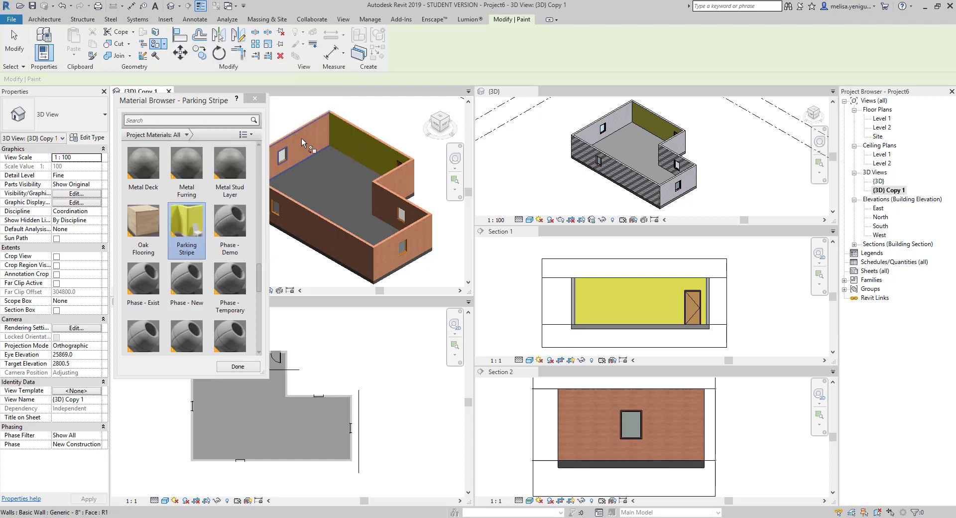
# Paint an interior wall face yellow, orbit both 3D views to other faces, then finish painting
pyautogui.click(301, 143)
pyautogui.scroll(-2, 314, 224)
pyautogui.moveTo(312, 219)
pyautogui.keyDown('shift'); pyautogui.mouseDown(button='middle')
pyautogui.moveTo(355, 227)
pyautogui.moveTo(311, 221)
pyautogui.moveTo(427, 206)
pyautogui.mouseUp(button='middle'); pyautogui.keyUp('shift')
pyautogui.scroll(3, 355, 226)
pyautogui.scroll(-2, 355, 227)
pyautogui.click(655, 162)
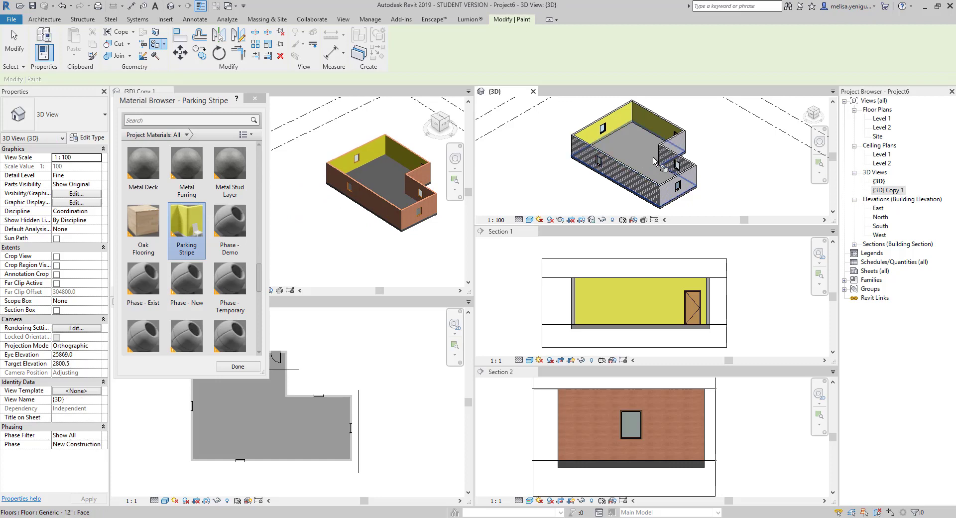
pyautogui.moveTo(655, 162)
pyautogui.keyDown('shift'); pyautogui.mouseDown(button='middle')
pyautogui.moveTo(735, 103)
pyautogui.moveTo(629, 134)
pyautogui.mouseUp(button='middle'); pyautogui.keyUp('shift')
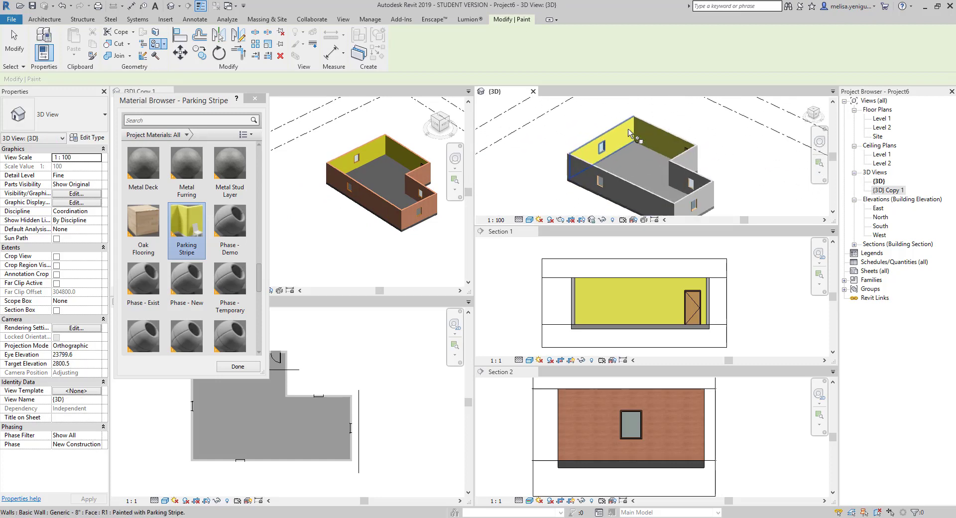
pyautogui.keyDown('shift'); pyautogui.moveTo(629, 133); pyautogui.dragTo(612, 149, button='middle'); pyautogui.keyUp('shift')
pyautogui.moveTo(358, 181)
pyautogui.keyDown('shift'); pyautogui.mouseDown(button='middle')
pyautogui.moveTo(351, 201)
pyautogui.moveTo(356, 172)
pyautogui.moveTo(367, 196)
pyautogui.mouseUp(button='middle'); pyautogui.keyUp('shift')
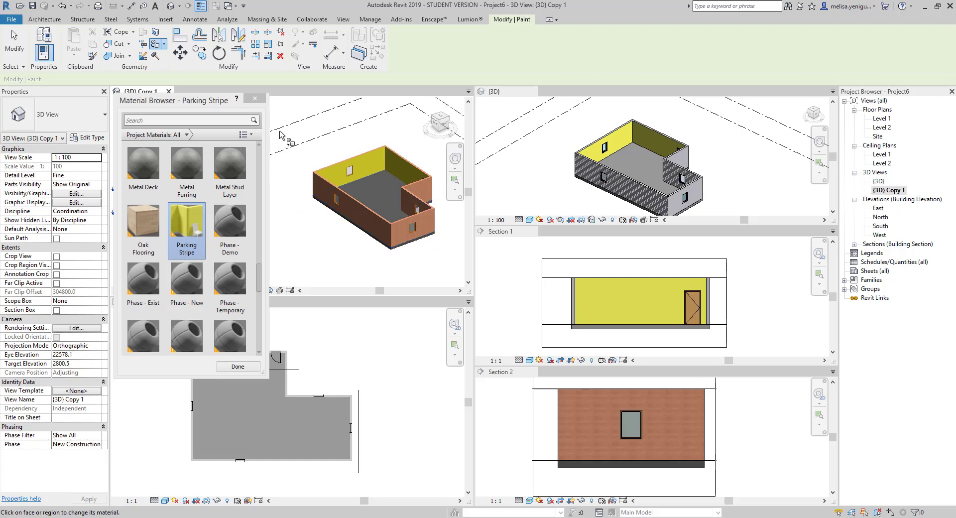
pyautogui.click(255, 98)
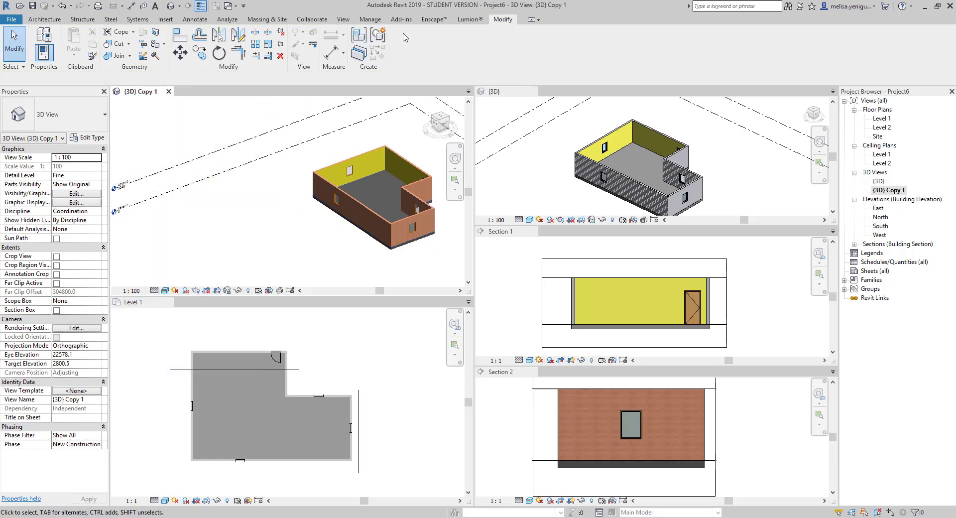
# Reopen Materials on Duvarımız's Formwork - Wood Boards appearance and expand the melisa5 library's Duvarlar
pyautogui.click(370, 19)
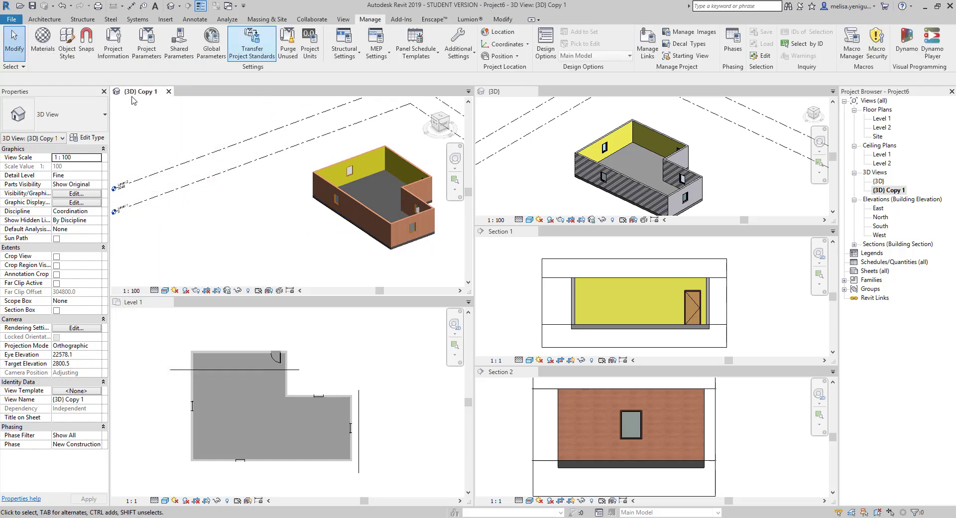
pyautogui.click(50, 51)
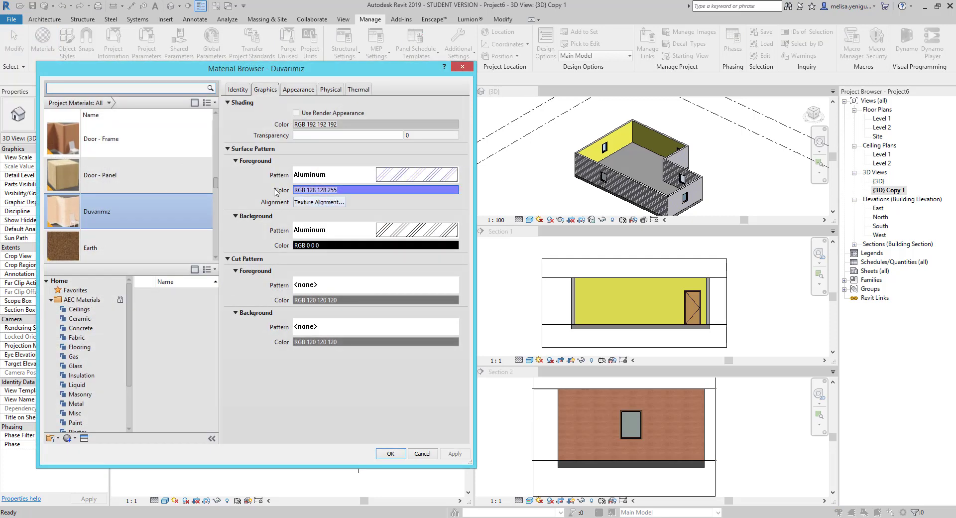
pyautogui.click(295, 91)
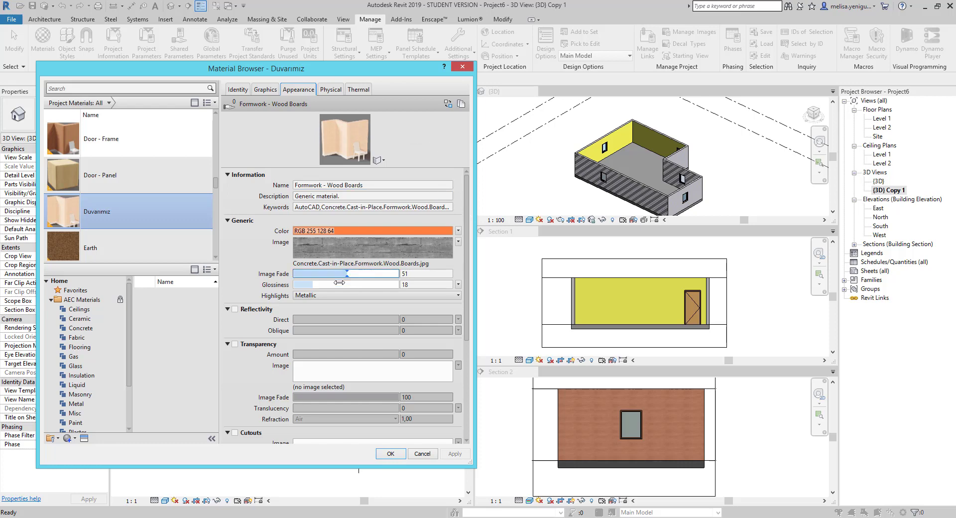
pyautogui.click(51, 299)
pyautogui.click(52, 309)
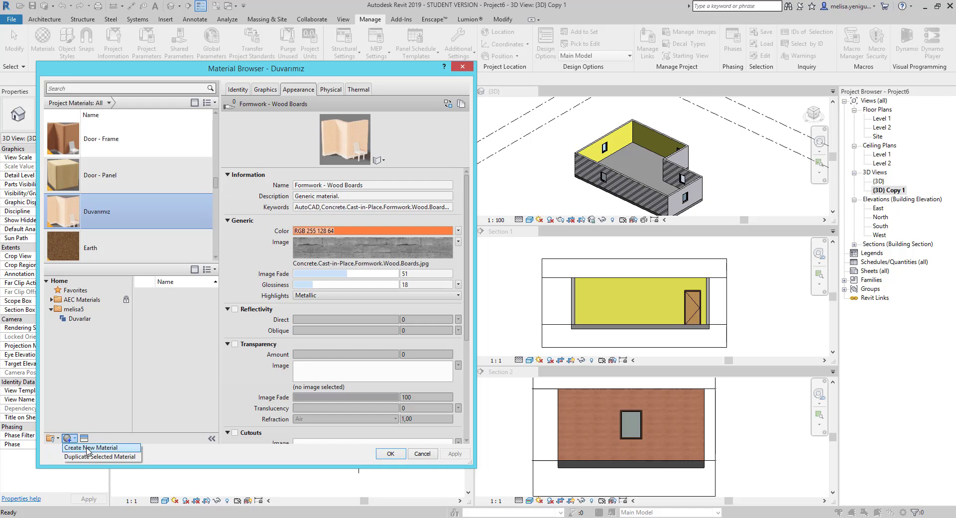
# Create a new material and rename it to melisa
pyautogui.click(50, 438)
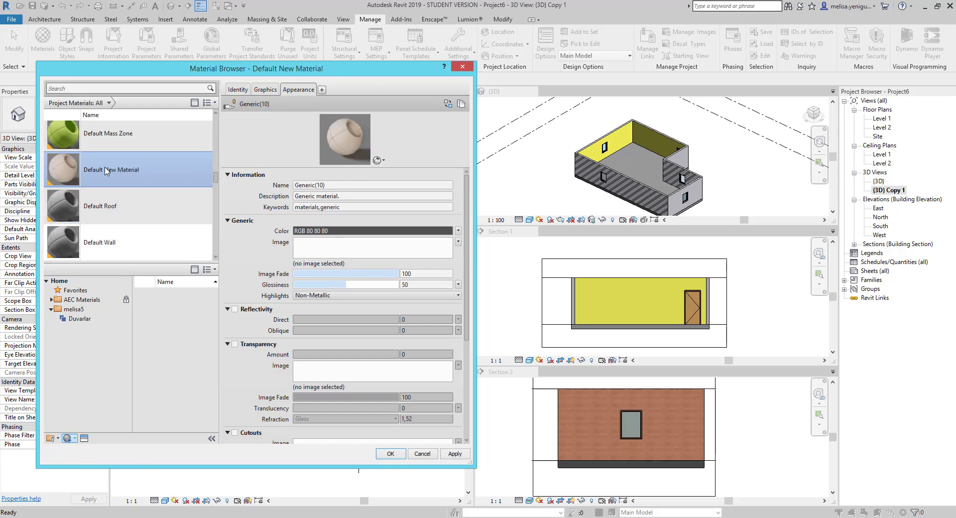
pyautogui.rightClick(116, 169)
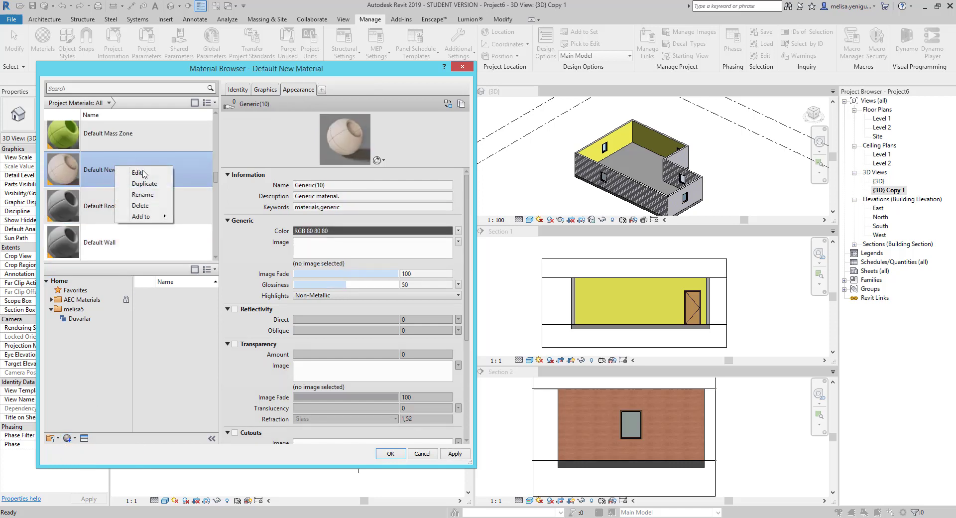
pyautogui.click(135, 196)
pyautogui.write('melisa')
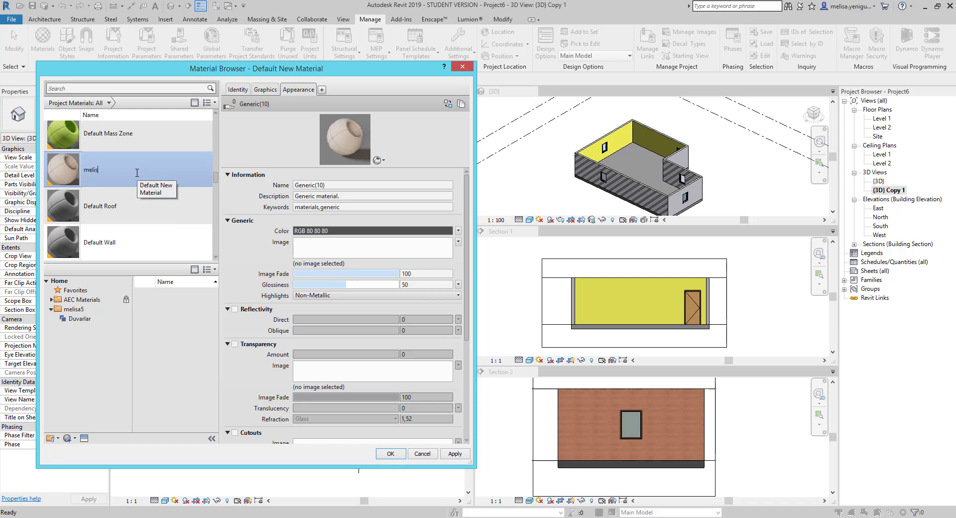
pyautogui.press('Return')
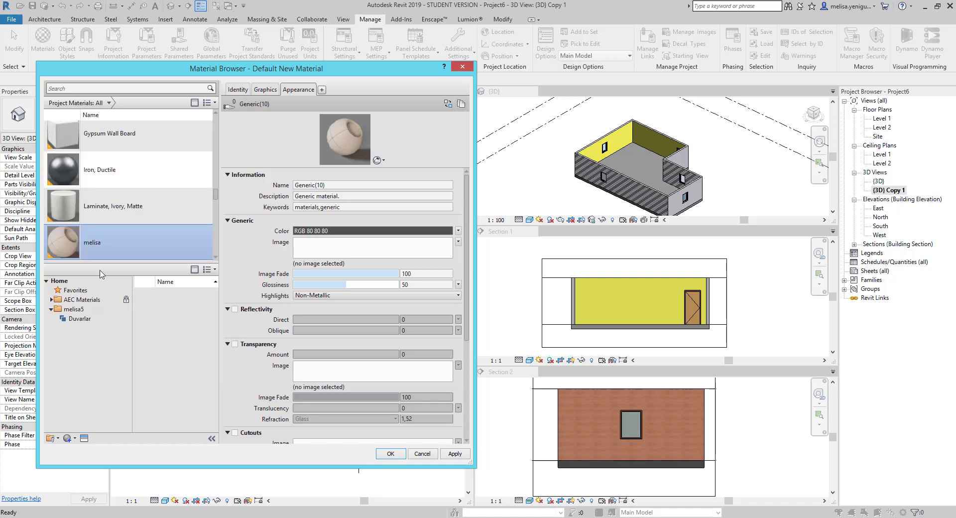
# Give melisa the Bronze - Patina appearance from the Metal > Bronze assets
pyautogui.click(84, 439)
pyautogui.moveTo(229, 59); pyautogui.dragTo(692, 39)
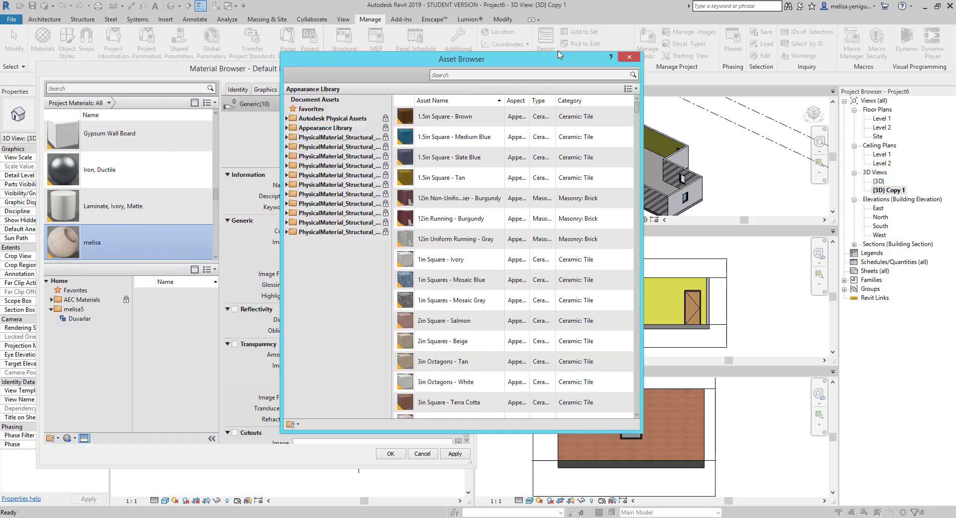
pyautogui.click(530, 93)
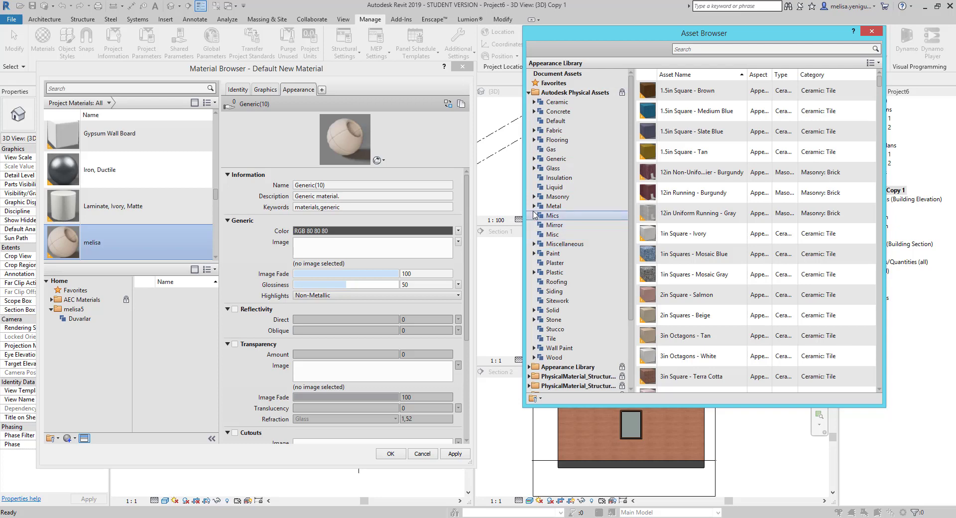
pyautogui.click(534, 205)
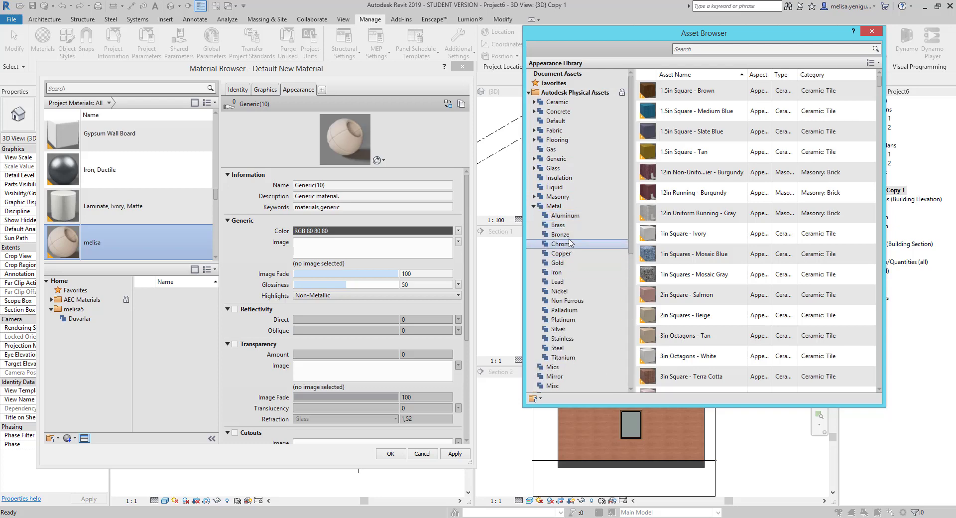
pyautogui.click(561, 234)
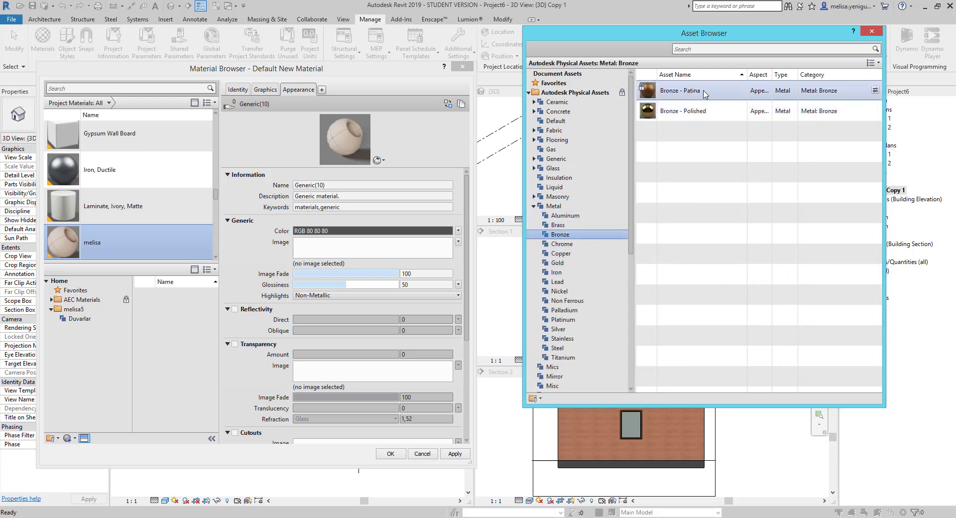
pyautogui.click(874, 93)
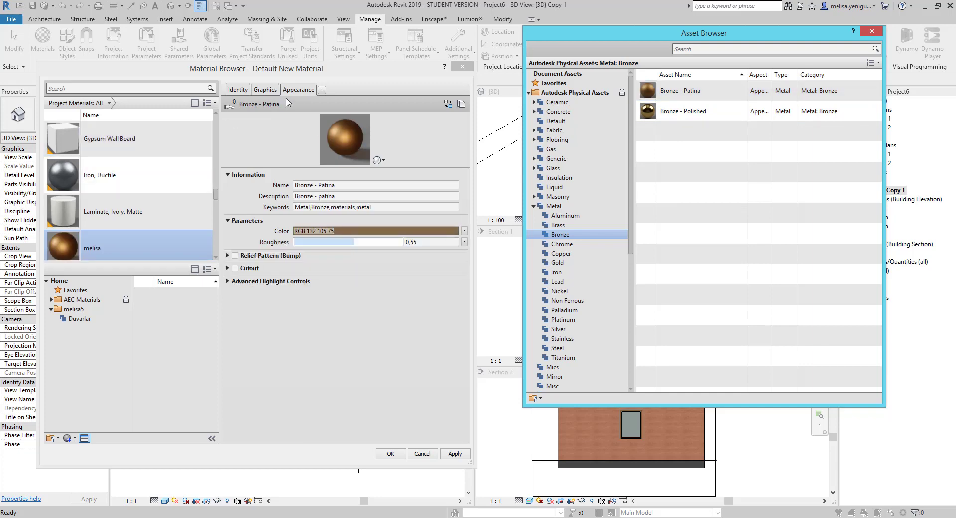
pyautogui.click(871, 31)
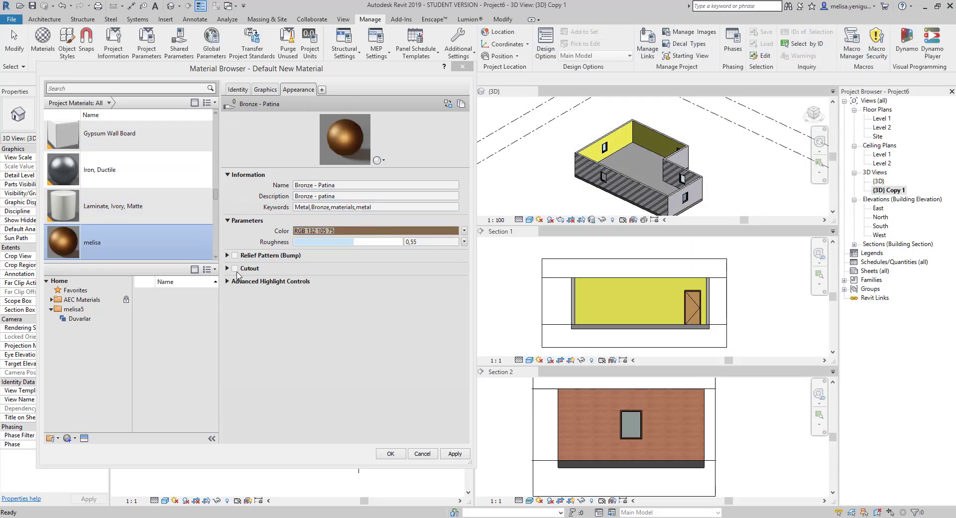
# Change melisa's colour to dark blue RGB 0 0 160, apply it, and copy melisa into Duvarlar
pyautogui.click(227, 281)
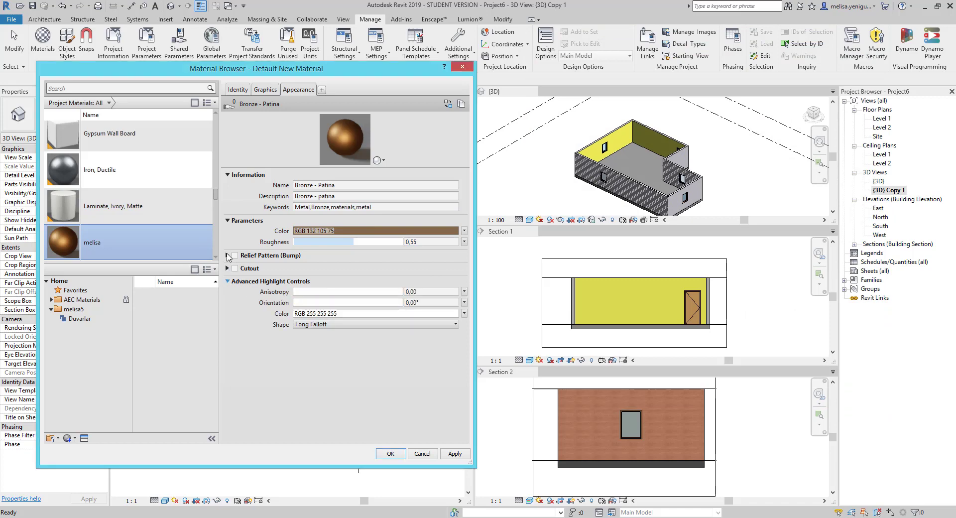
pyautogui.click(228, 255)
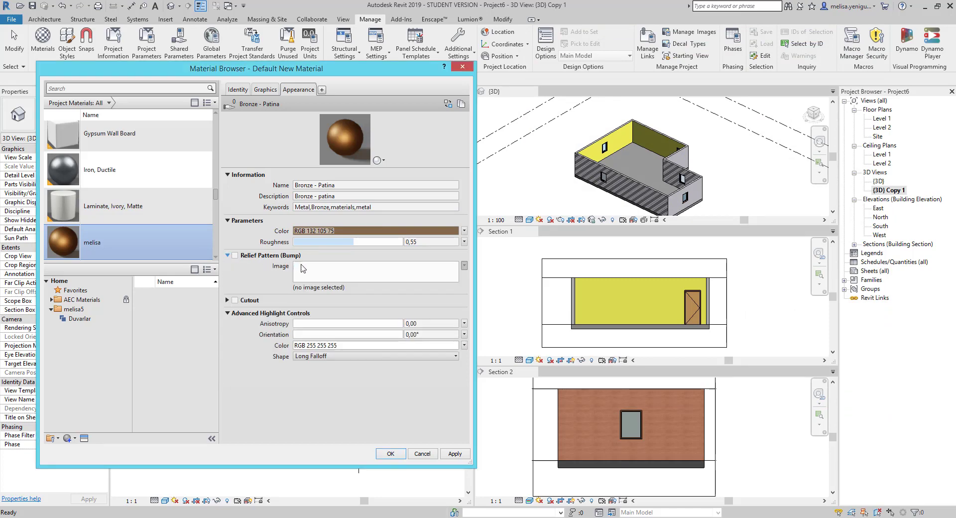
pyautogui.click(336, 232)
pyautogui.click(217, 228)
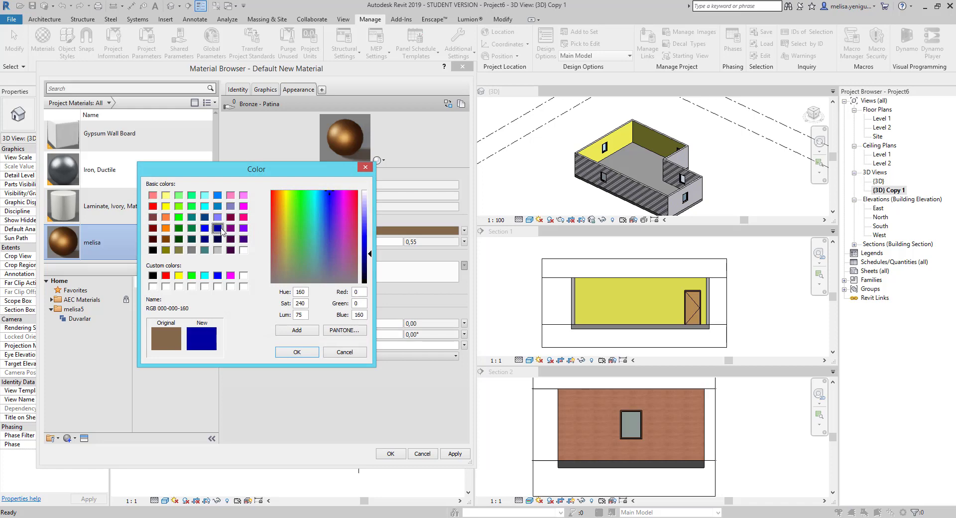
pyautogui.click(298, 352)
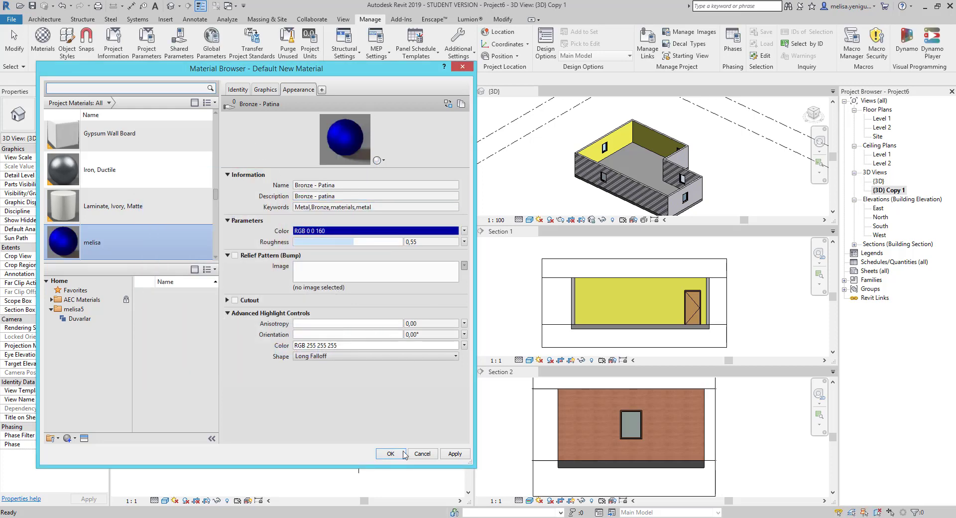
pyautogui.click(445, 455)
pyautogui.moveTo(108, 243); pyautogui.dragTo(88, 321)
# Check the melisa5 Duvarlar library, which now holds both Duvarımız and melisa
pyautogui.click(75, 319)
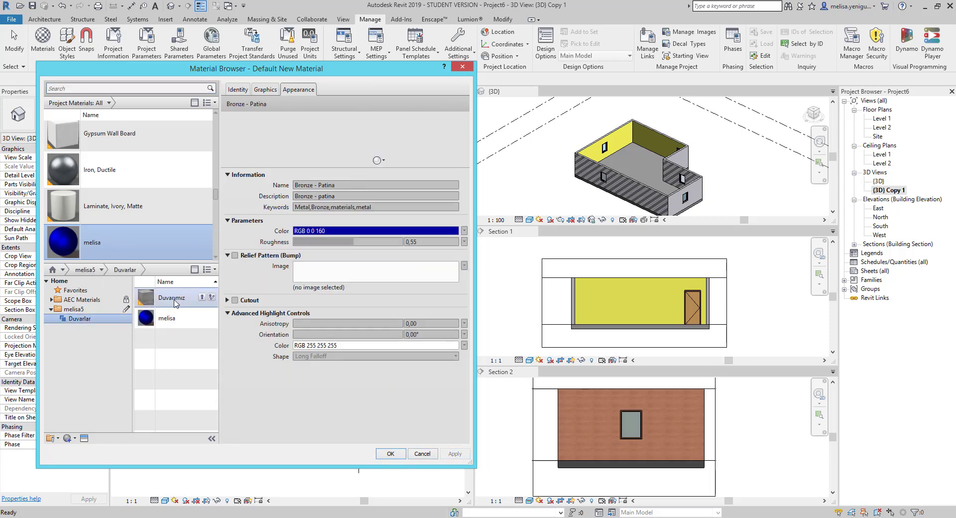
pyautogui.click(169, 319)
pyautogui.click(175, 321)
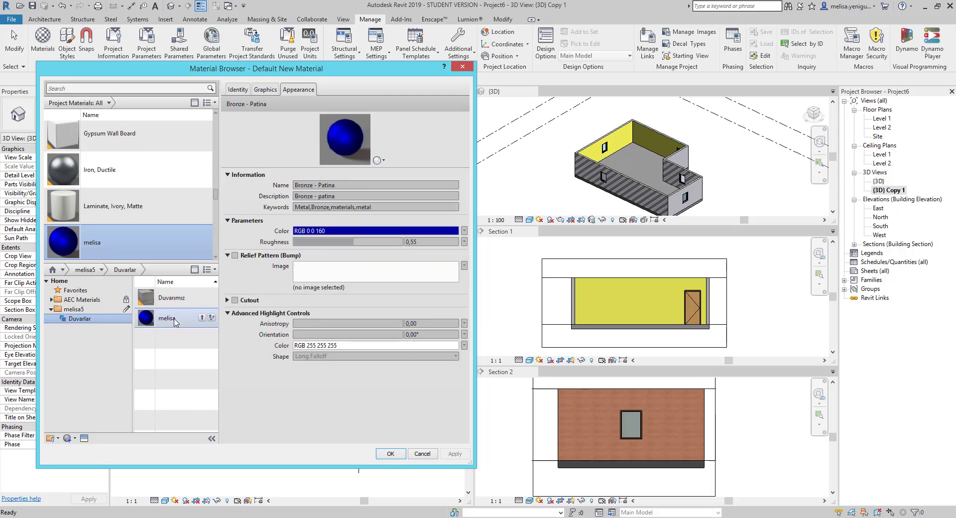